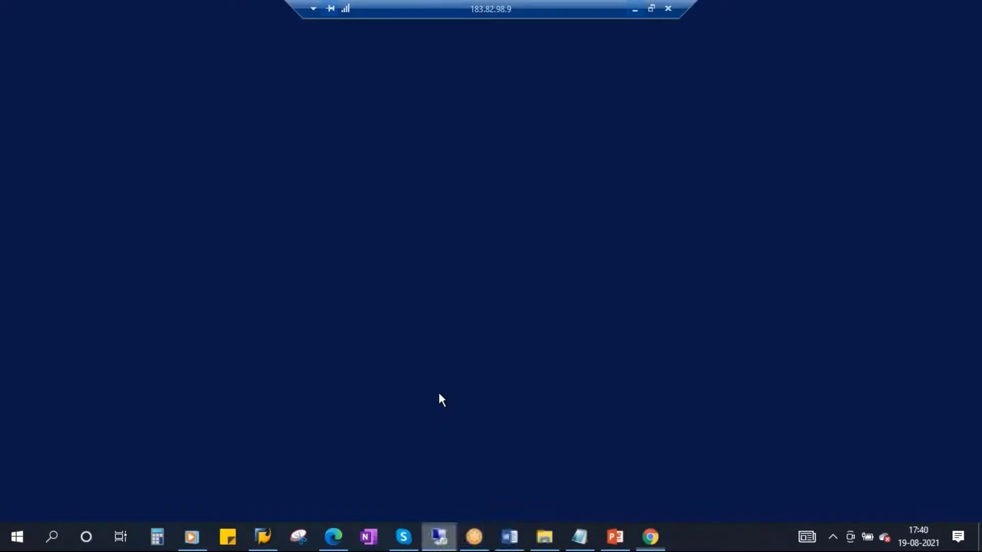
Switch to the Inspection Method presentation in PowerPoint and review slides 4 and 5 on inspection methods.
{"action": "left_click", "coordinate": [635, 11]}
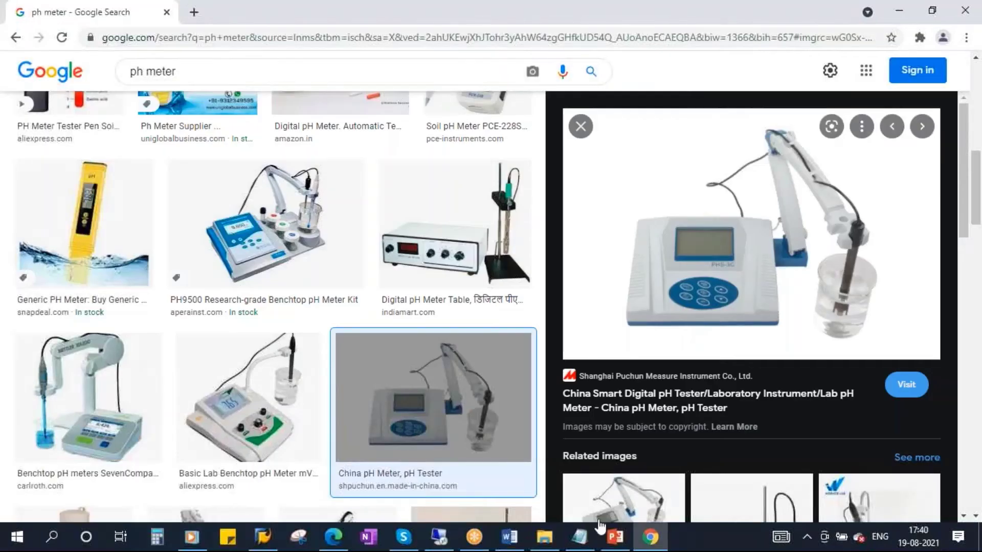
{"action": "left_click", "coordinate": [615, 537]}
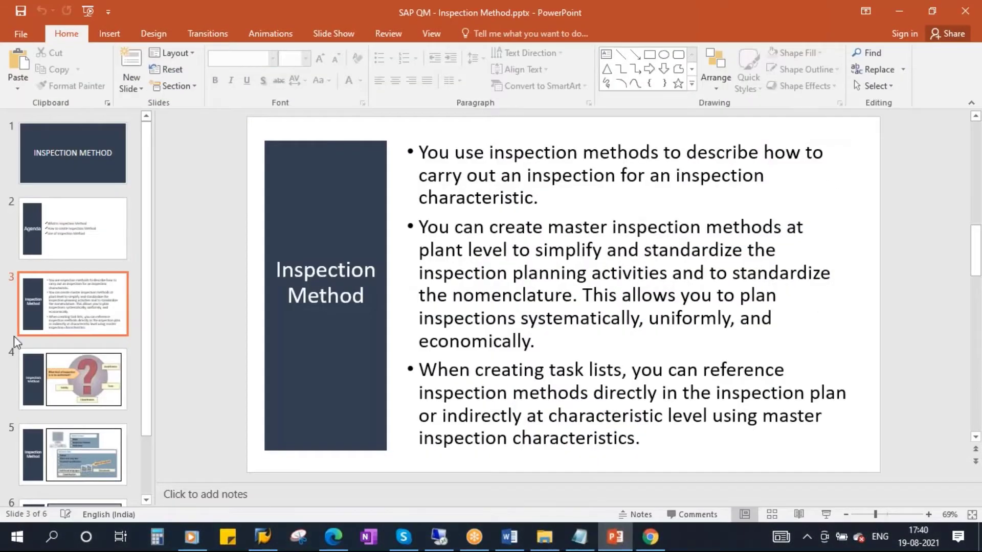
{"action": "scroll", "coordinate": [56, 316], "scroll_direction": "down", "scroll_amount": 2}
{"action": "left_click", "coordinate": [57, 315]}
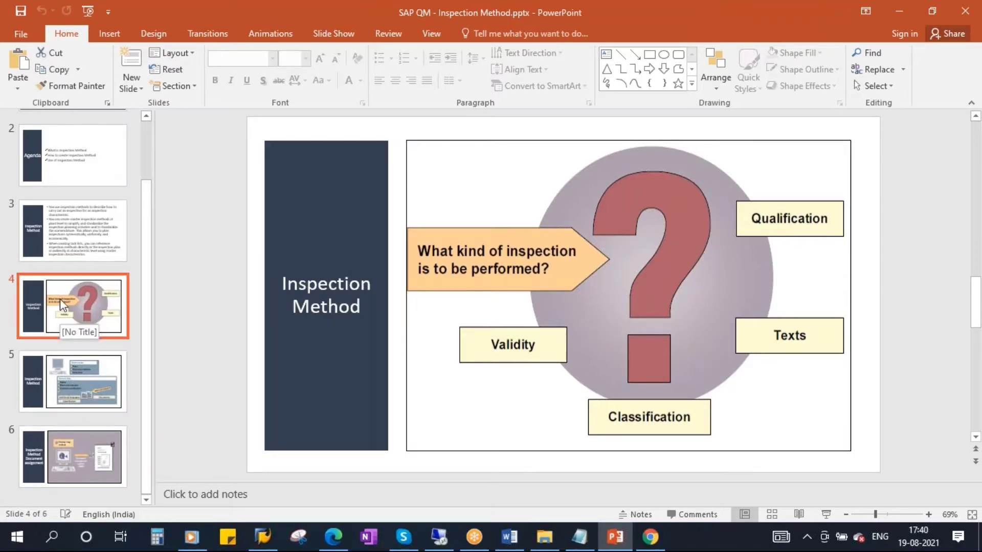
{"action": "left_click", "coordinate": [68, 379]}
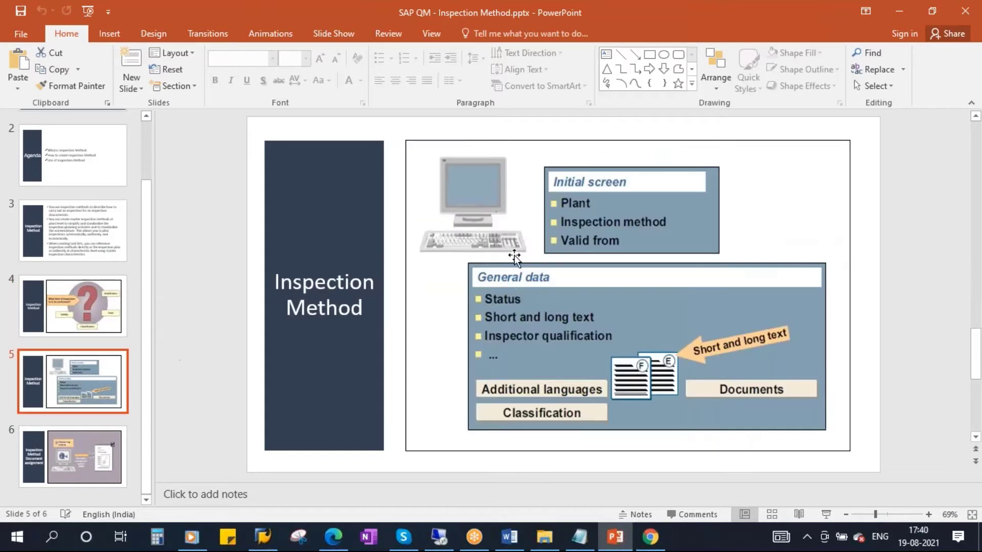
Switch to the remote SAP desktop and close the Edit Catalog, Change Master Insp. Characteristic and Display IMG windows.
{"action": "left_click", "coordinate": [438, 537]}
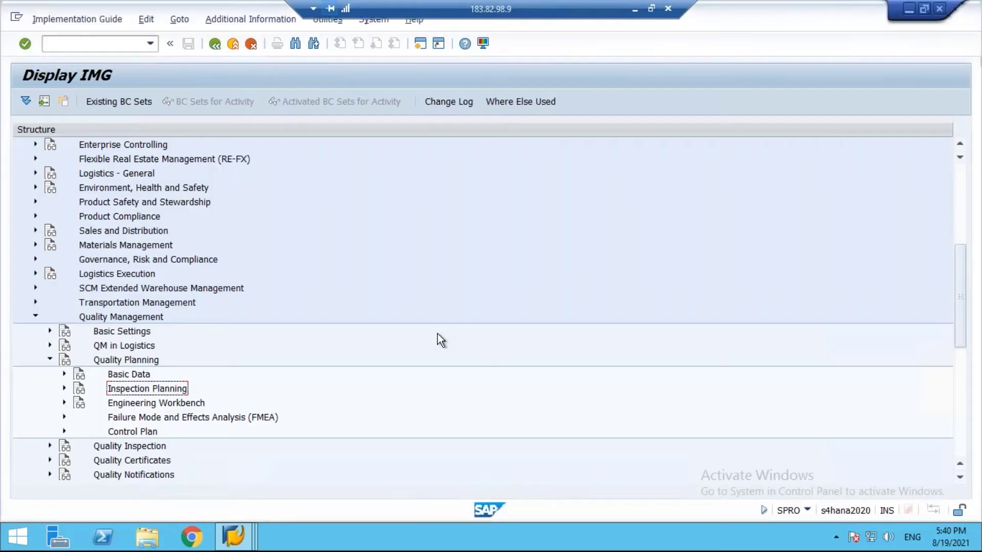
{"action": "left_click", "coordinate": [235, 537]}
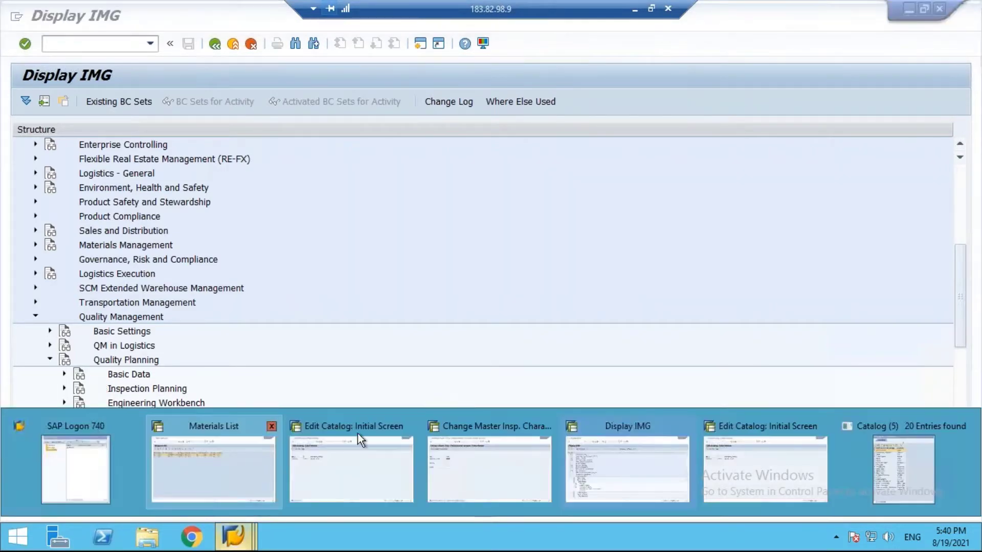
{"action": "left_click", "coordinate": [411, 426]}
{"action": "left_click", "coordinate": [460, 418]}
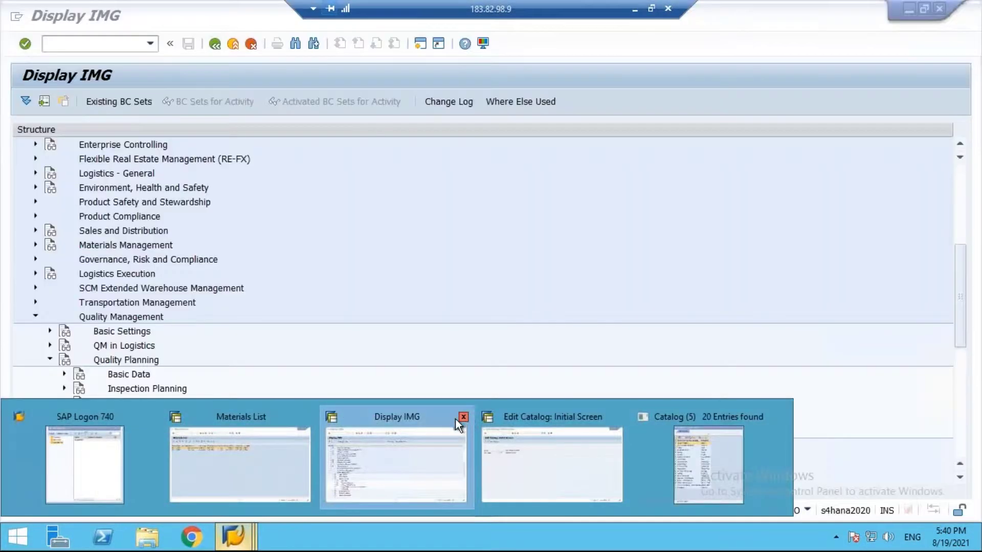
{"action": "left_click", "coordinate": [469, 421]}
{"action": "left_click", "coordinate": [247, 534]}
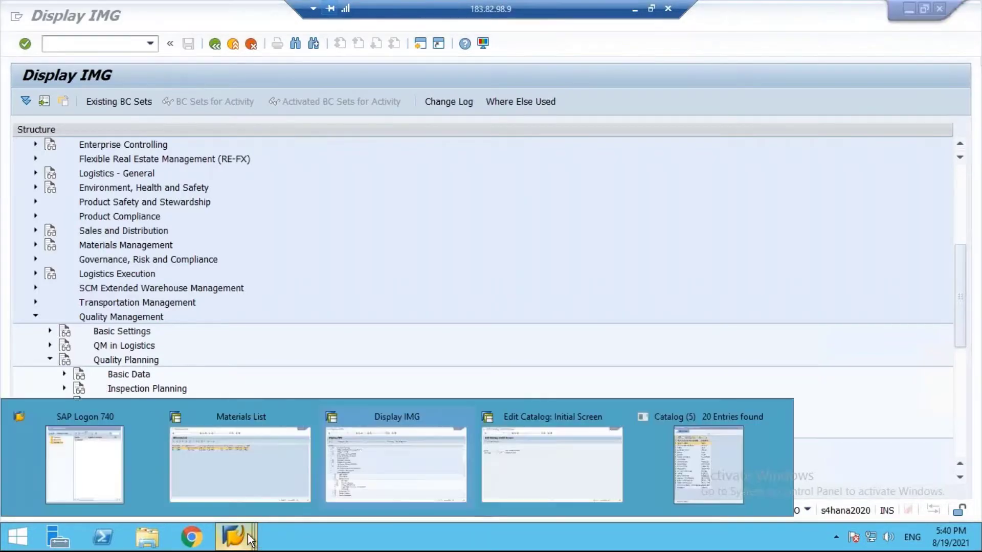
{"action": "left_click", "coordinate": [462, 417]}
{"action": "left_click", "coordinate": [462, 417]}
Bring up the Materials List window and open a new SAP session from it.
{"action": "left_click", "coordinate": [241, 534]}
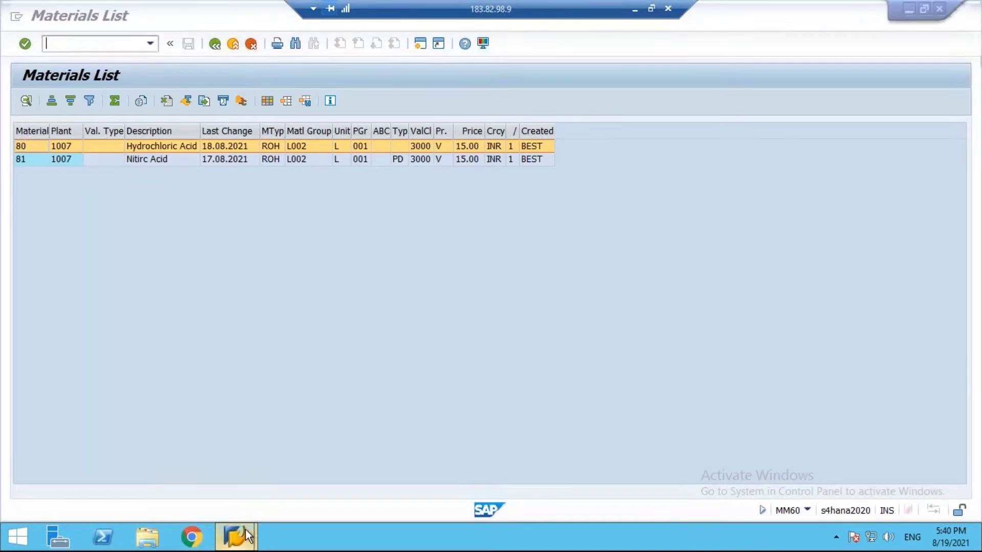
{"action": "left_click", "coordinate": [305, 478]}
{"action": "left_click", "coordinate": [419, 43]}
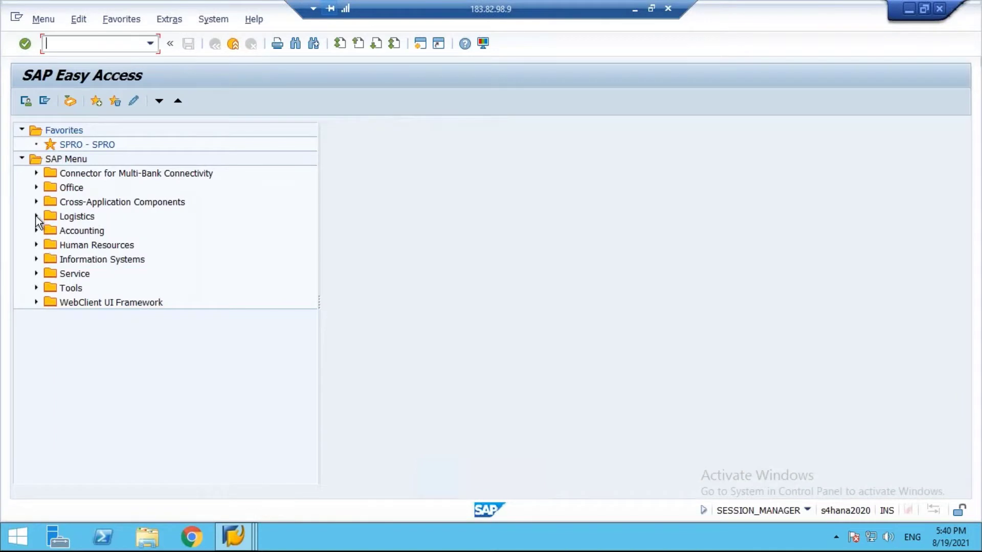
Start transaction QS31 - Create for inspection methods, found under Logistics, Quality Management, Quality Planning, Basic Data.
{"action": "left_click", "coordinate": [36, 217]}
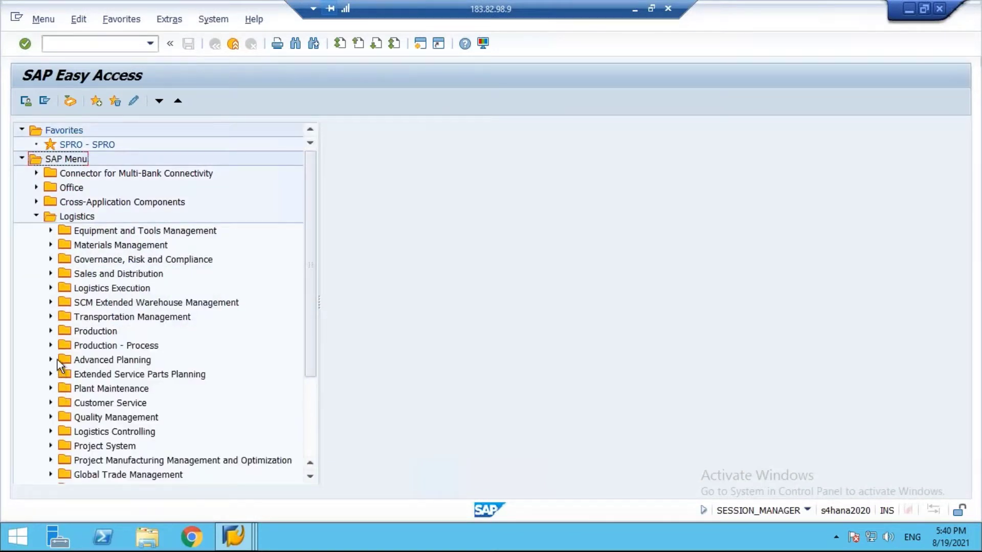
{"action": "left_click", "coordinate": [51, 417]}
{"action": "scroll", "coordinate": [265, 360], "scroll_direction": "down", "scroll_amount": 2}
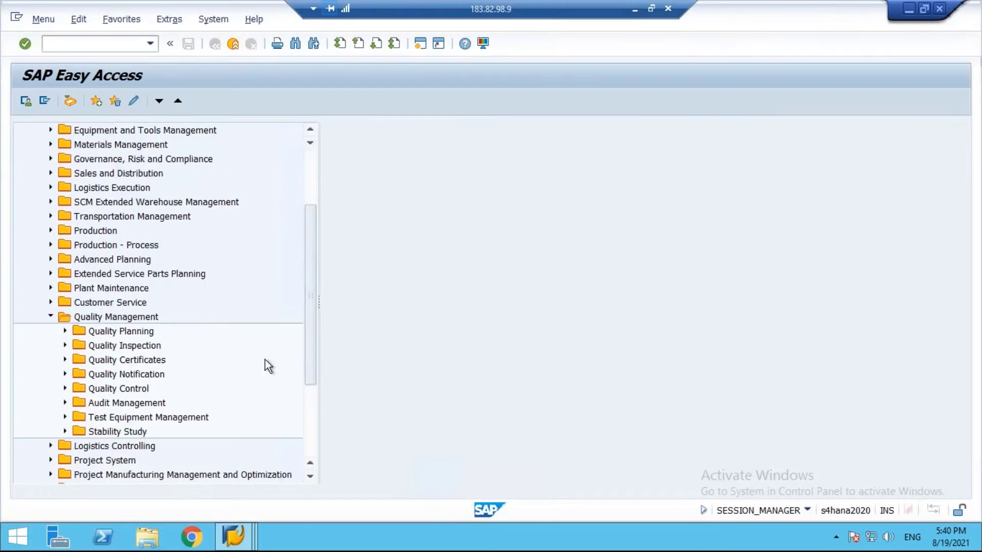
{"action": "left_click", "coordinate": [65, 302]}
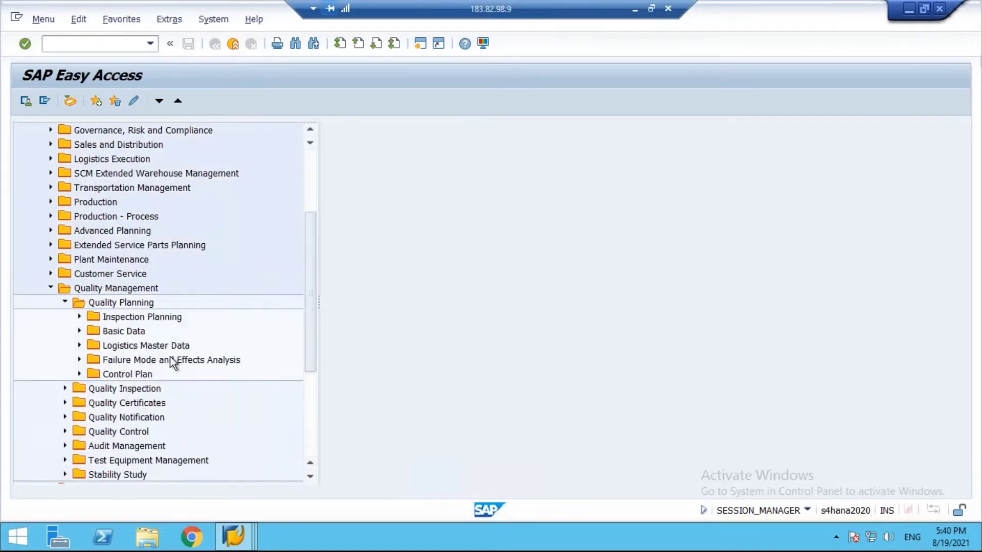
{"action": "left_click", "coordinate": [79, 332]}
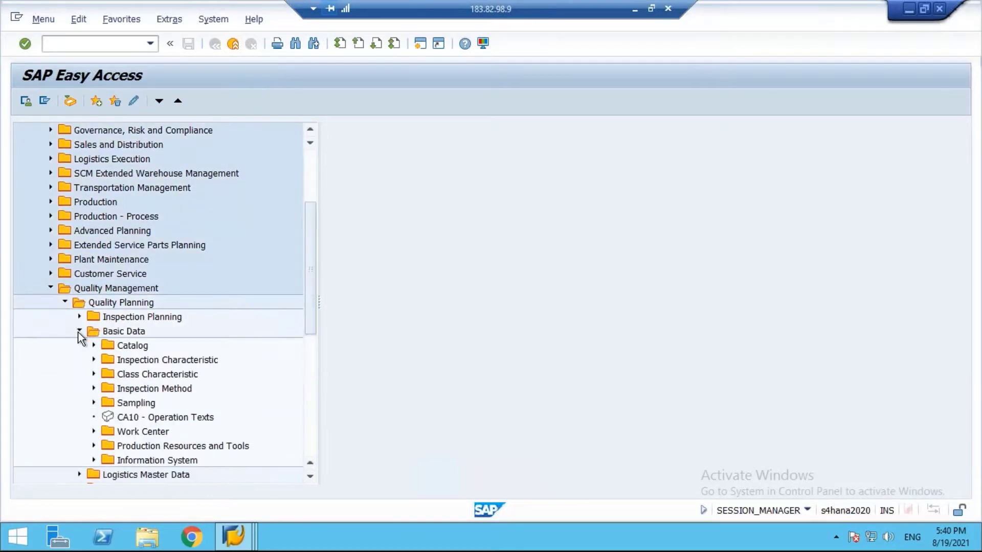
{"action": "left_click", "coordinate": [177, 390]}
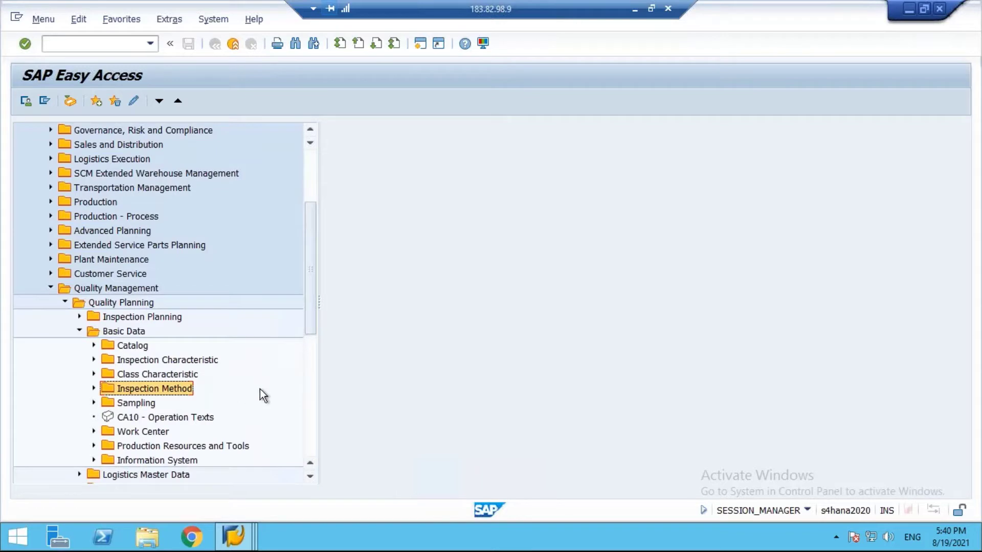
{"action": "left_click", "coordinate": [95, 388]}
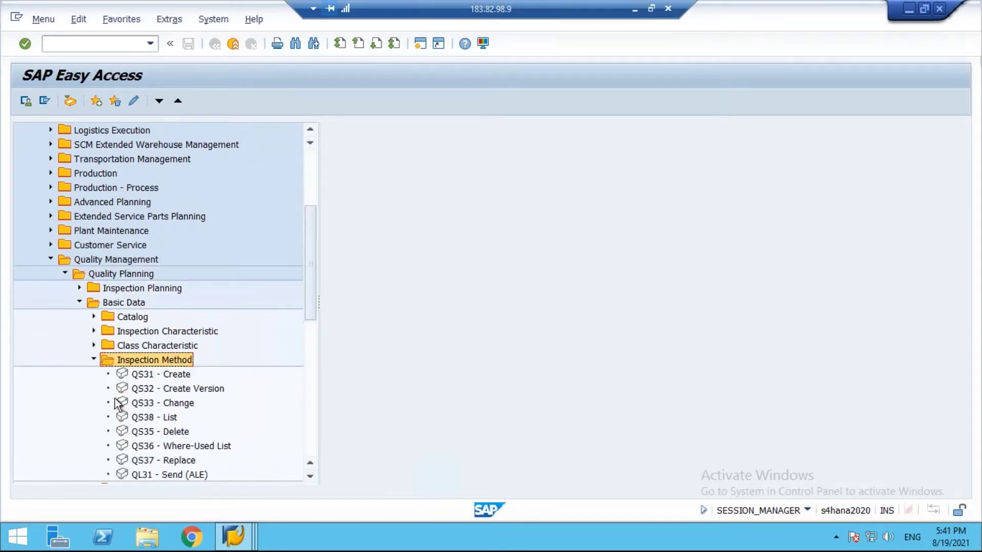
{"action": "left_click", "coordinate": [166, 379]}
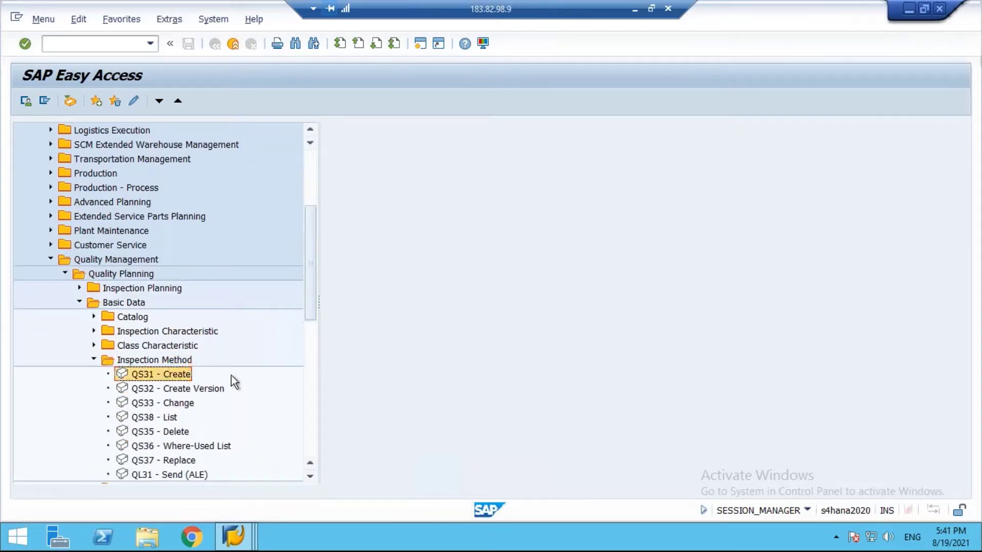
{"action": "double_click", "coordinate": [163, 374]}
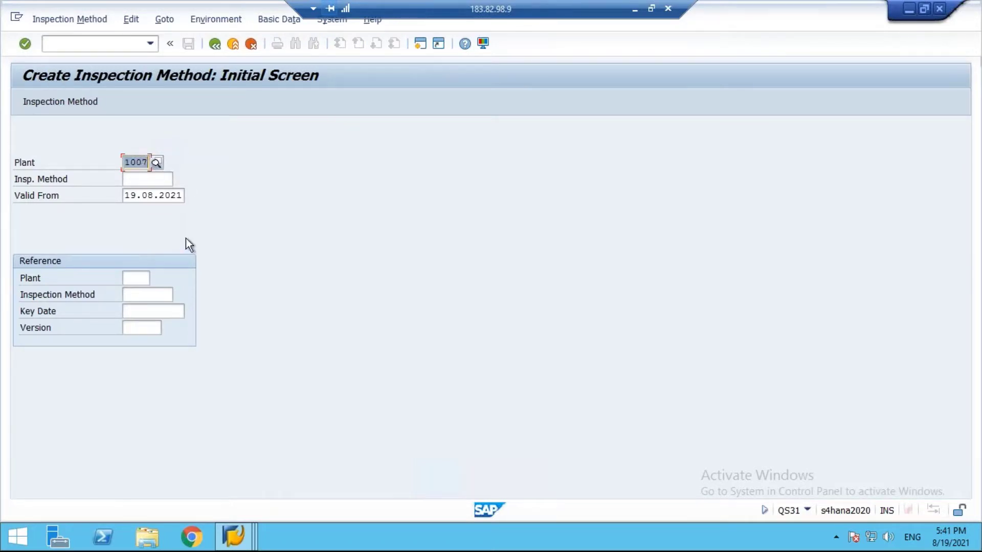
Enter PH_TEST as the inspection method for plant 1007 and continue to its general data.
{"action": "key", "text": "Tab"}
{"action": "type", "text": "PH"}
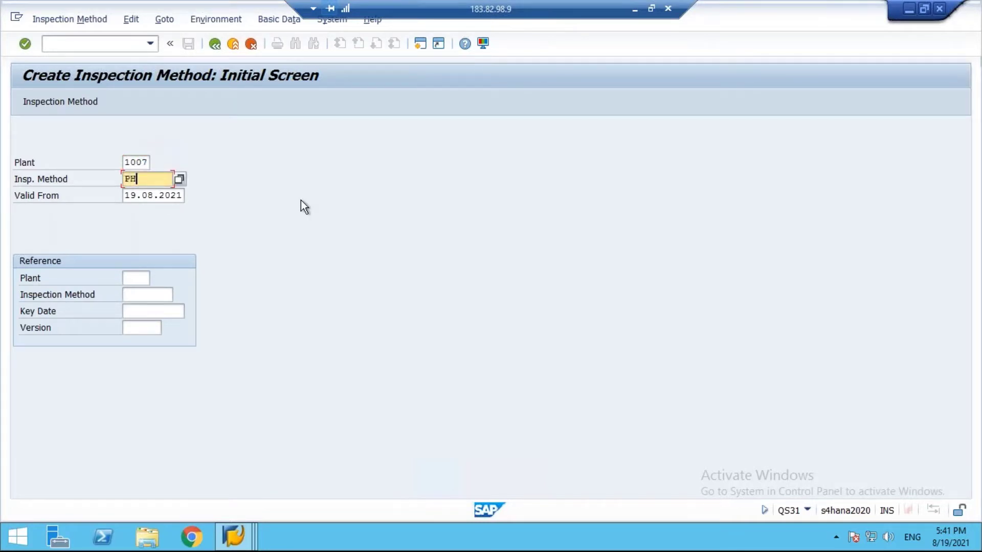
{"action": "type", "text": "_TEST"}
{"action": "key", "text": "Return"}
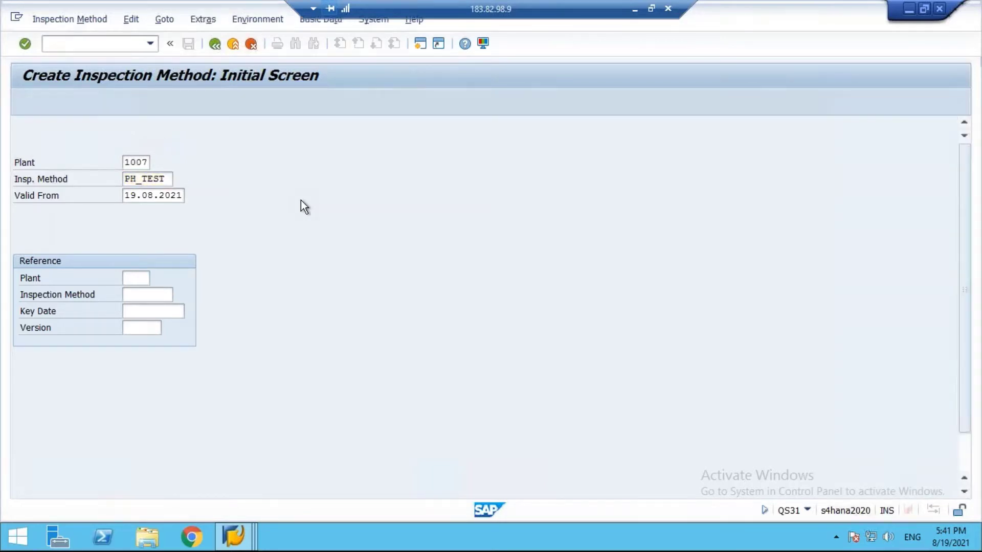
Check the Inspection Method slide, return to the remote SAP session and set the method's status to 2 Released.
{"action": "left_click", "coordinate": [634, 11]}
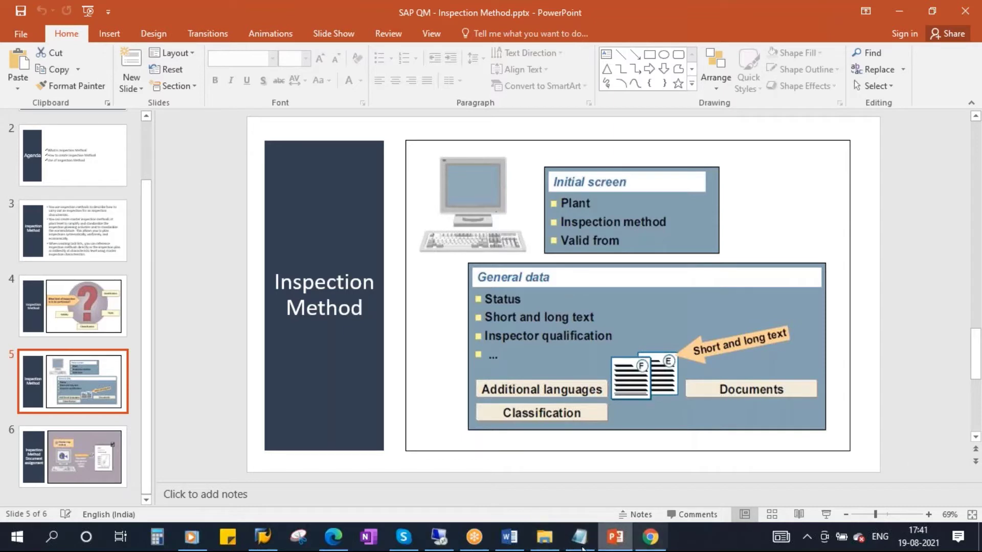
{"action": "left_click", "coordinate": [438, 546]}
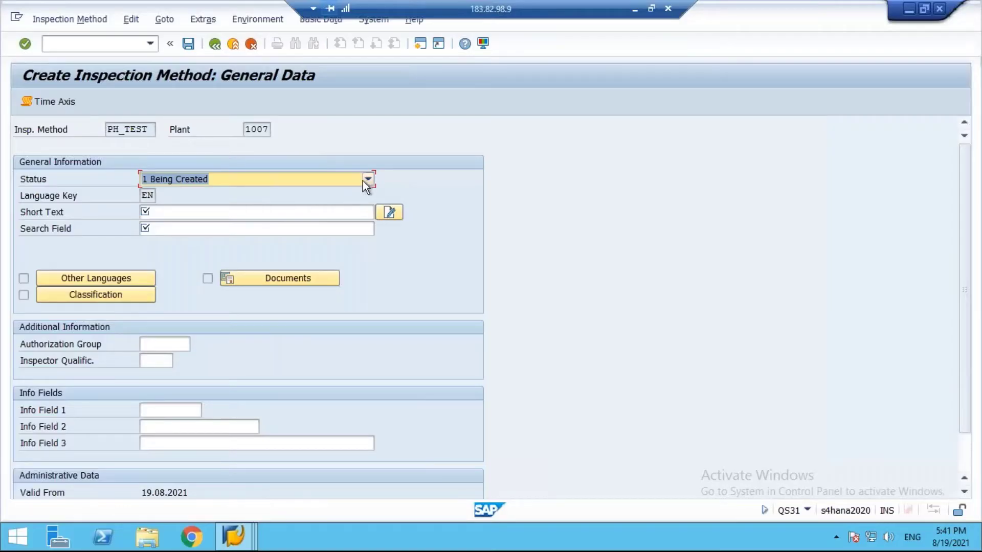
{"action": "left_click", "coordinate": [368, 180]}
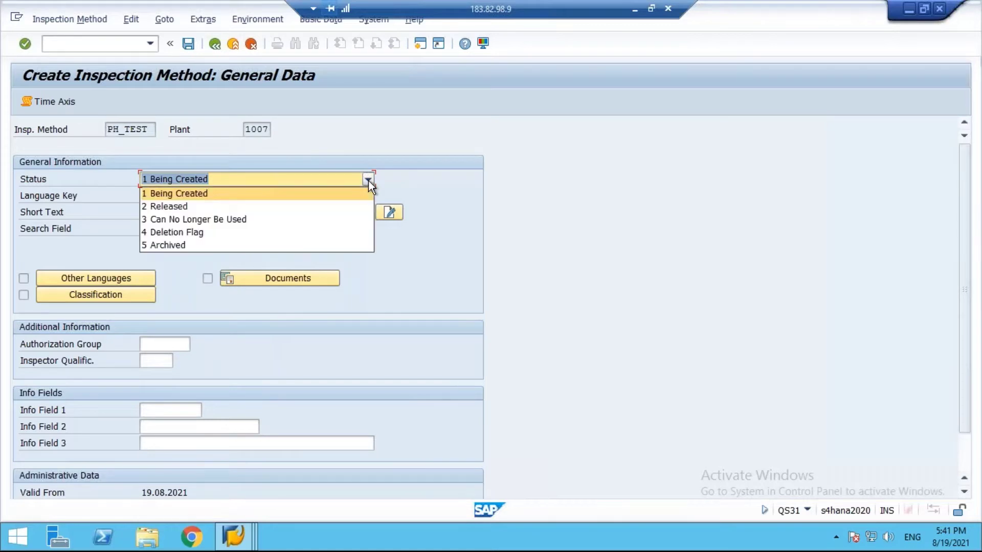
{"action": "left_click", "coordinate": [178, 208]}
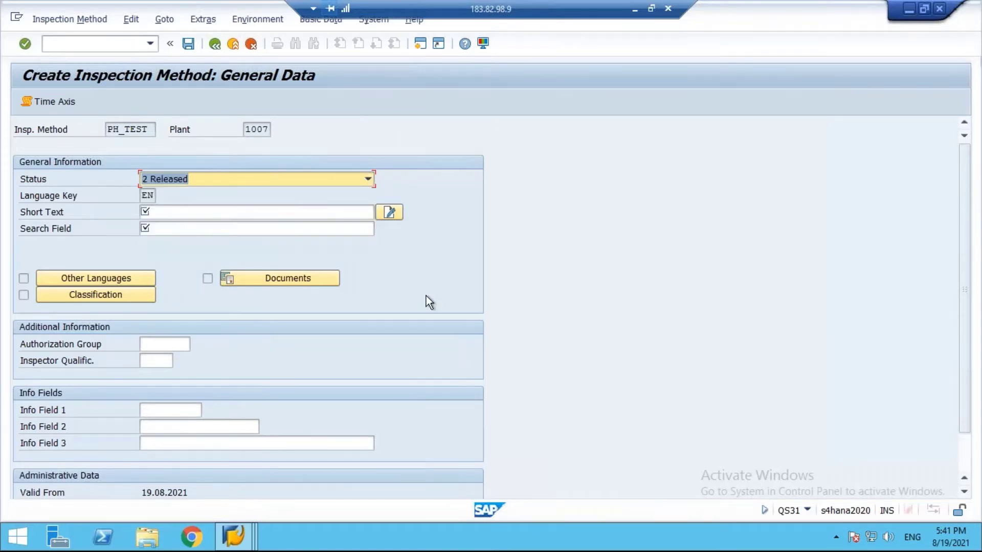
Fill in the inspection method's search field with pH and its short text with PH.
{"action": "left_click", "coordinate": [157, 210]}
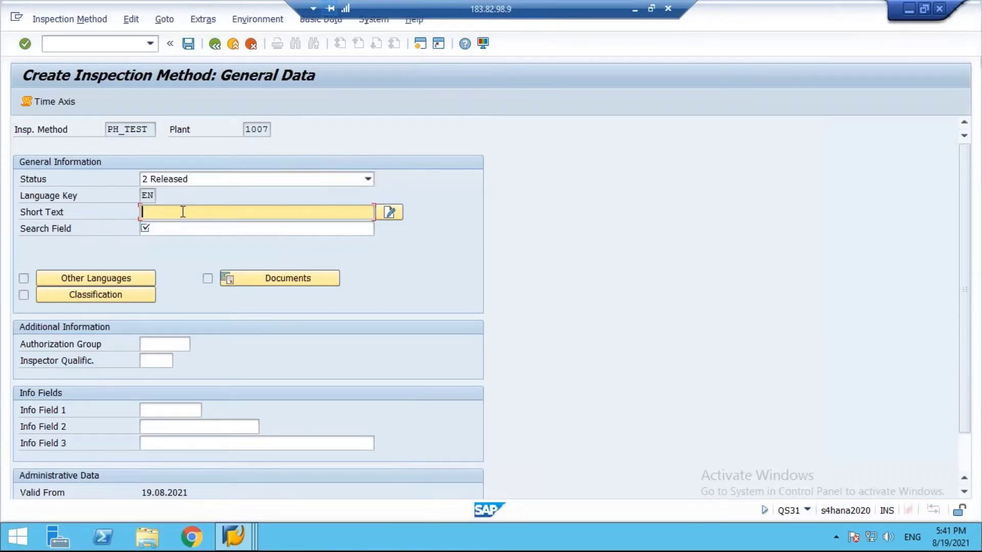
{"action": "left_click", "coordinate": [163, 229]}
{"action": "type", "text": "p"}
{"action": "key", "text": "BackSpace"}
{"action": "key", "text": "Caps_Lock"}
{"action": "type", "text": "P"}
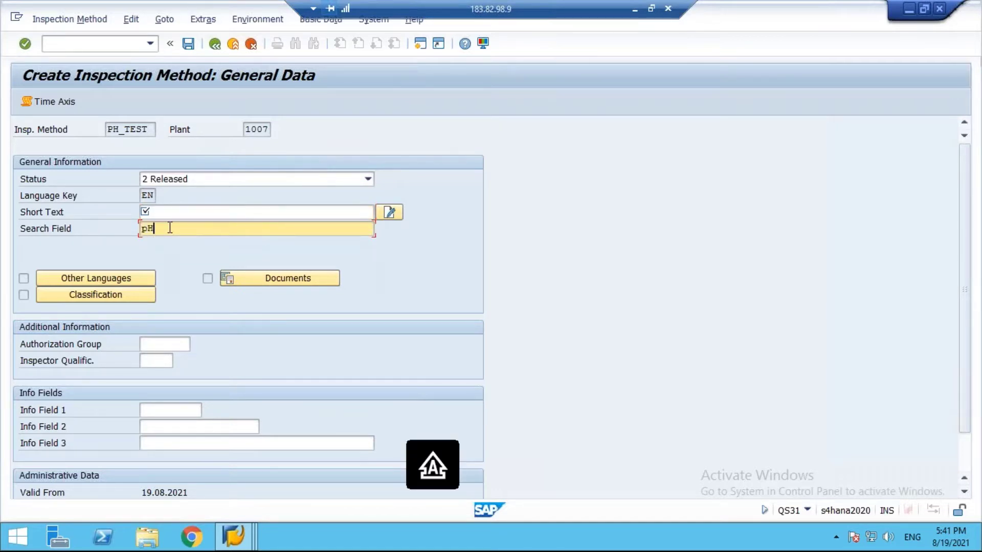
{"action": "left_click", "coordinate": [211, 215]}
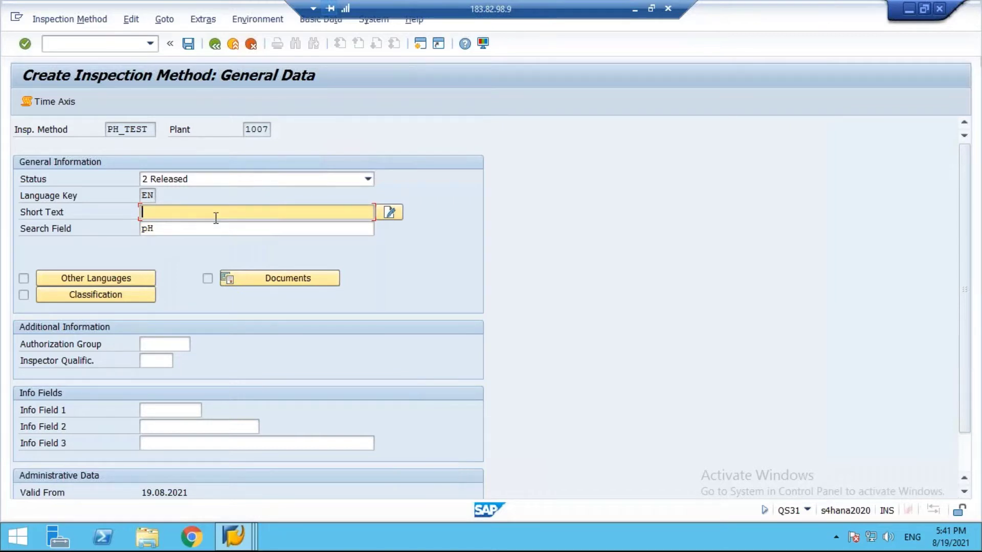
{"action": "type", "text": "PH"}
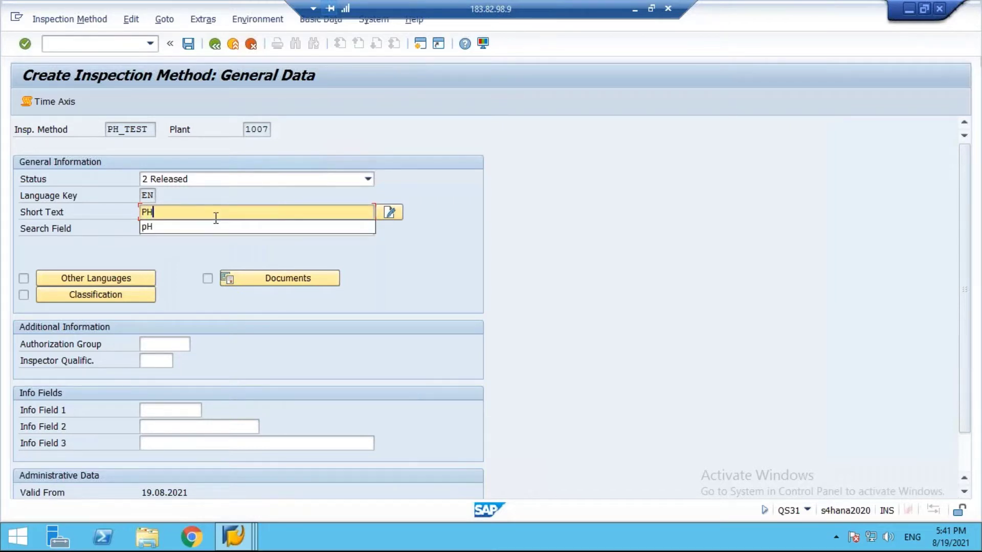
{"action": "key", "text": "Escape"}
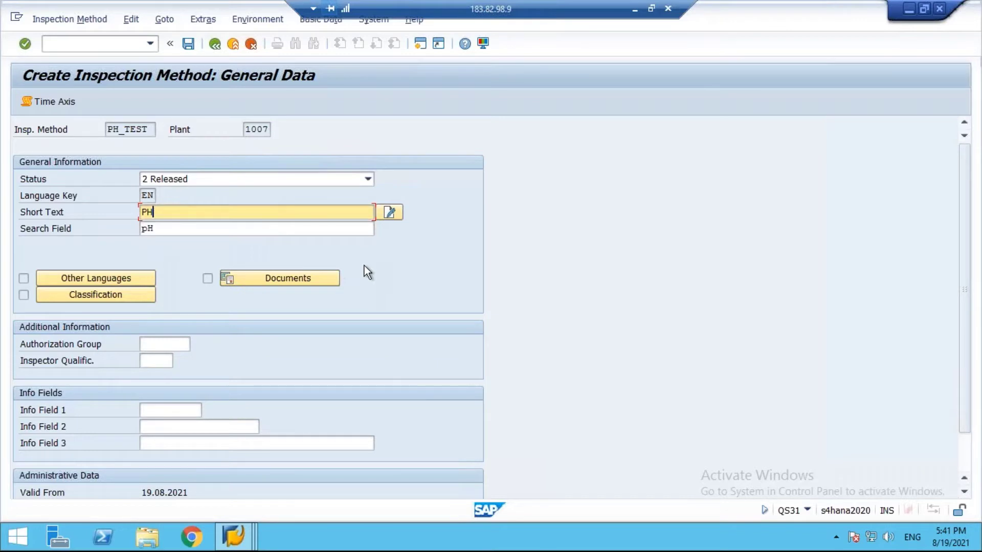
Open the inspection method's long text editor, allowing the SAPscriptWord2007.dotm template replacement with the decision remembered.
{"action": "left_click", "coordinate": [391, 215]}
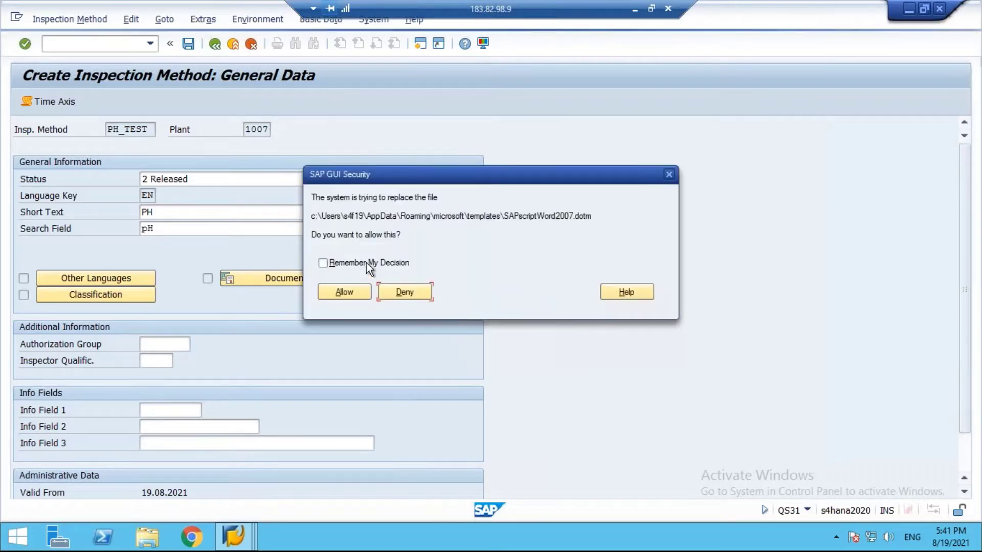
{"action": "left_click", "coordinate": [366, 263]}
{"action": "left_click", "coordinate": [344, 291]}
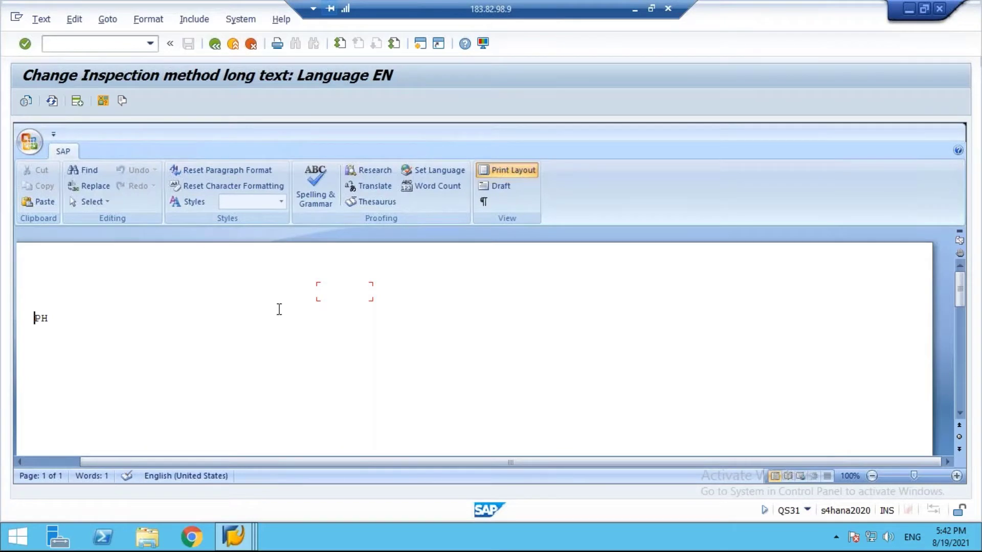
Replace the long text's PH with "Take 100 ml of the solution in a beaker".
{"action": "key", "text": "Delete"}
{"action": "key", "text": "Delete"}
{"action": "key", "text": "Caps_Lock"}
{"action": "type", "text": "tA"}
{"action": "key", "text": "BackSpace"}
{"action": "key", "text": "BackSpace"}
{"action": "key", "text": "Caps_Lock"}
{"action": "type", "text": "Take "}
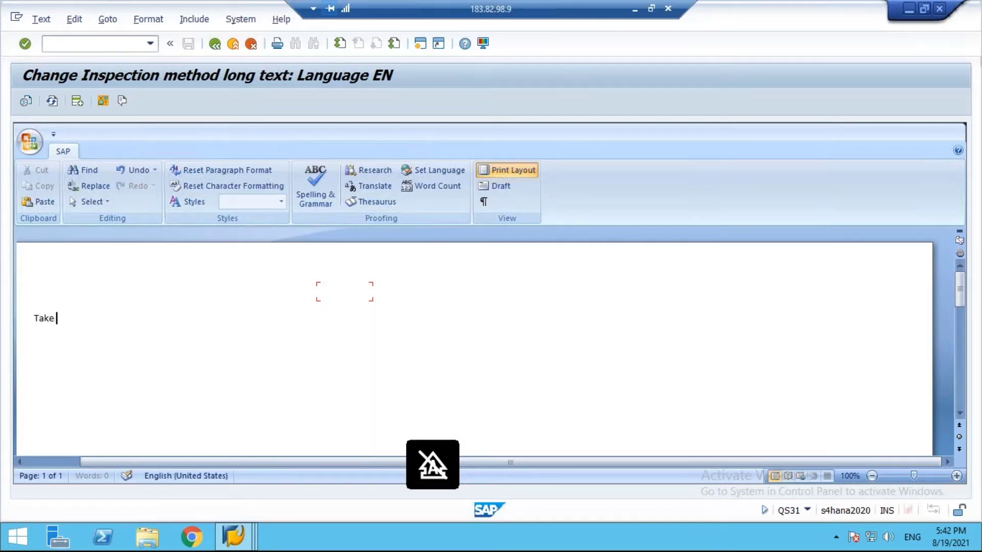
{"action": "type", "text": "100 m"}
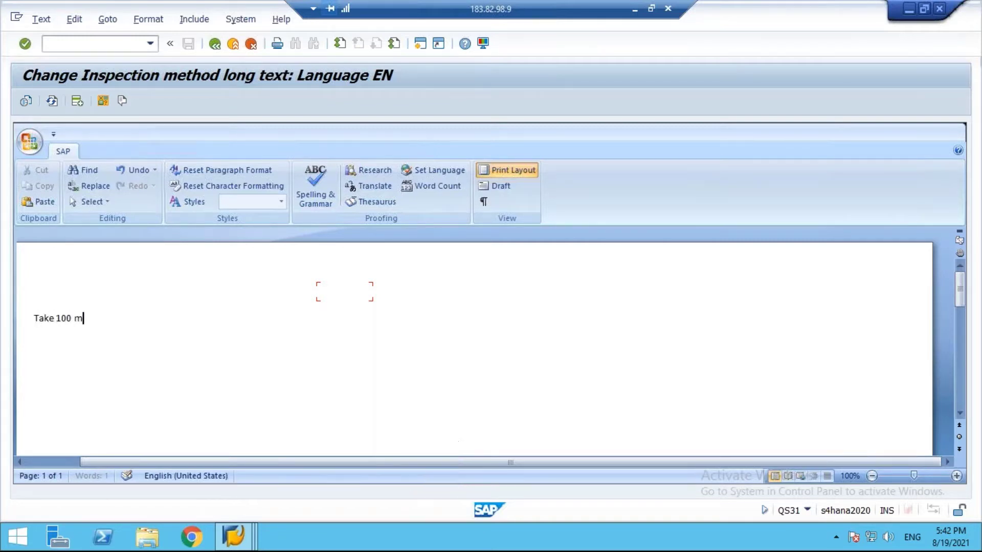
{"action": "type", "text": "l of the solution in a beaker"}
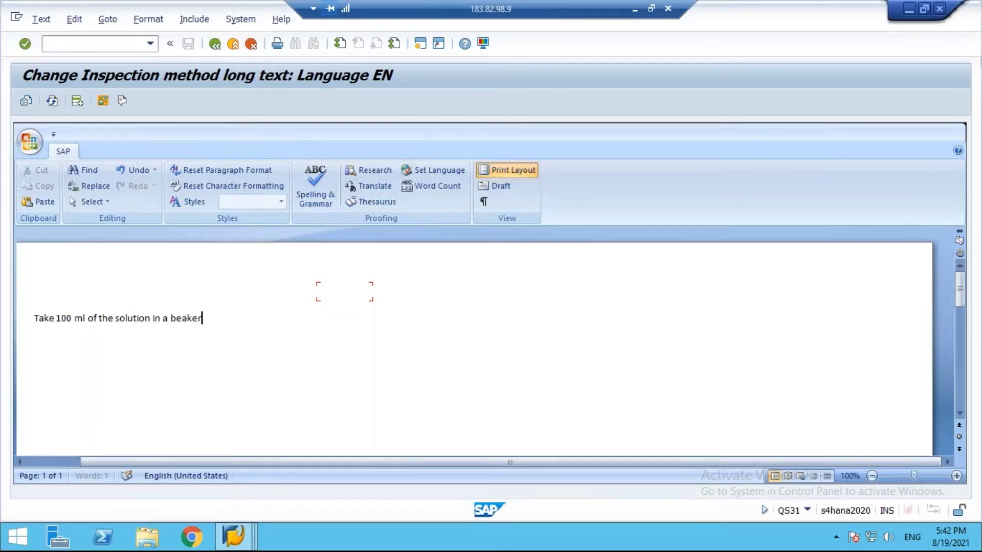
Continue the sentence with "and dip the electrode of the pH meter in the".
{"action": "type", "text": " and dip the elec"}
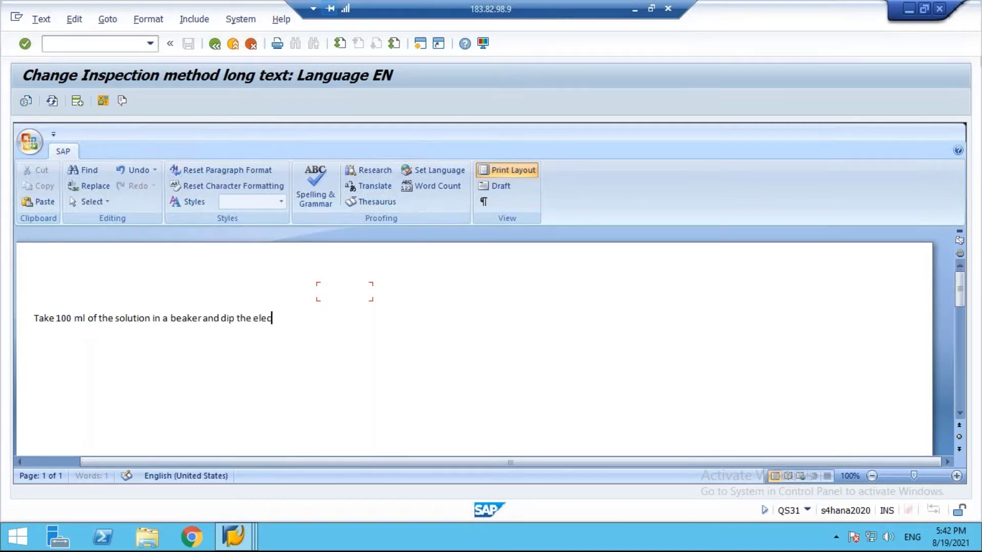
{"action": "type", "text": "trode of the solut"}
{"action": "key", "text": "BackSpace"}
{"action": "key", "text": "BackSpace"}
{"action": "key", "text": "BackSpace"}
{"action": "key", "text": "BackSpace"}
{"action": "key", "text": "BackSpace"}
{"action": "key", "text": "BackSpace"}
{"action": "type", "text": "pH meter in the so"}
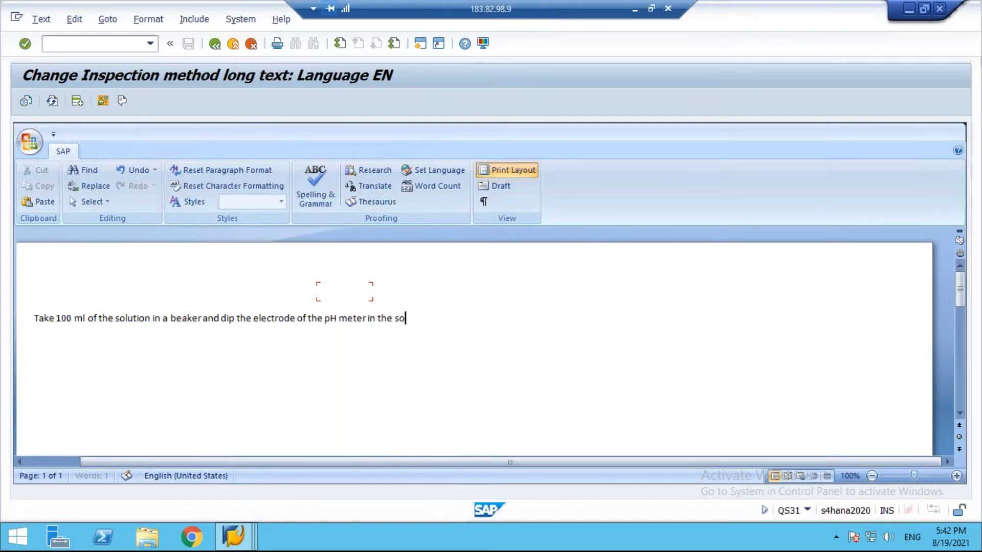
Finish the sentence with "solution and wait for 5 min." and add "Now take the reading".
{"action": "type", "text": "lution and wwai"}
{"action": "key", "text": "BackSpace"}
{"action": "key", "text": "BackSpace"}
{"action": "key", "text": "BackSpace"}
{"action": "type", "text": "ait fo"}
{"action": "type", "text": "r"}
{"action": "type", "text": "4"}
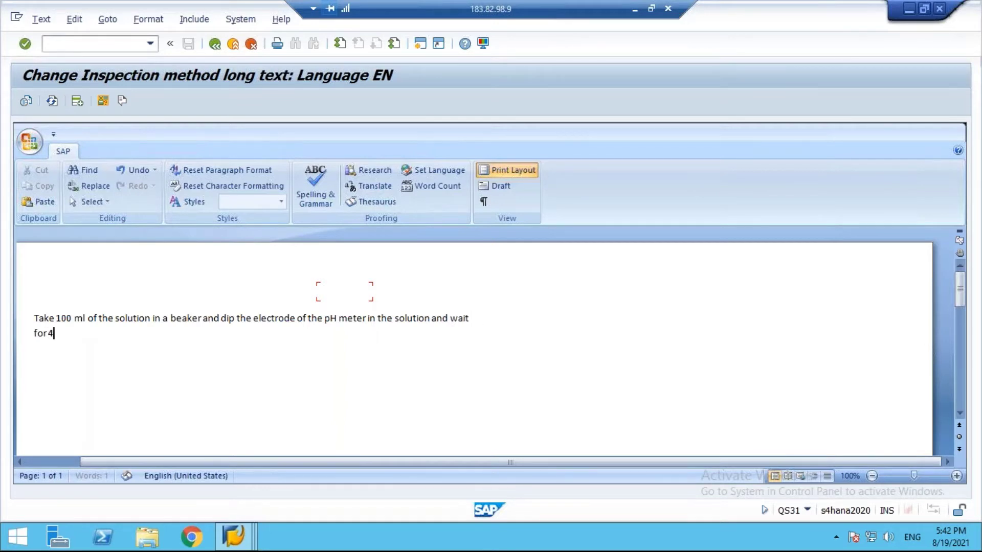
{"action": "key", "text": "BackSpace"}
{"action": "type", "text": "5 min. Now take the"}
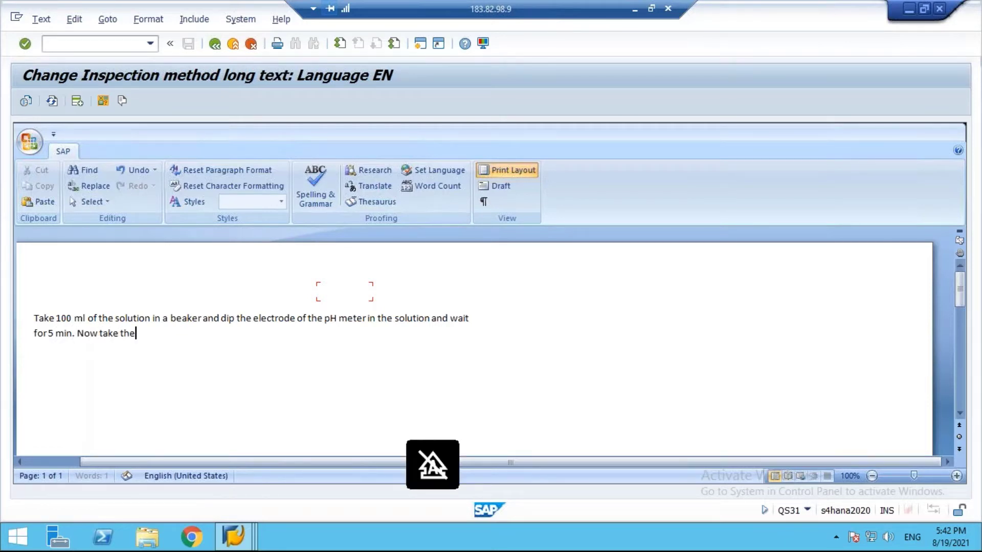
{"action": "type", "text": " reaa"}
{"action": "type", "text": "d"}
{"action": "key", "text": "BackSpace"}
{"action": "key", "text": "BackSpace"}
{"action": "type", "text": "ding"}
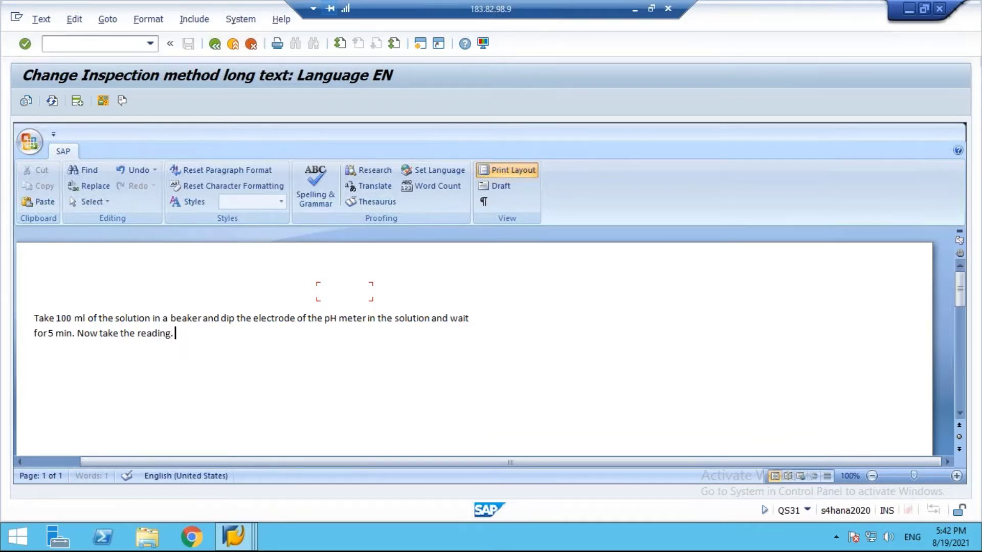
Add "After testing clean the electrode with distilled water and wipe with tissue paper" and return to the inspection method's general data.
{"action": "type", "text": ". AF"}
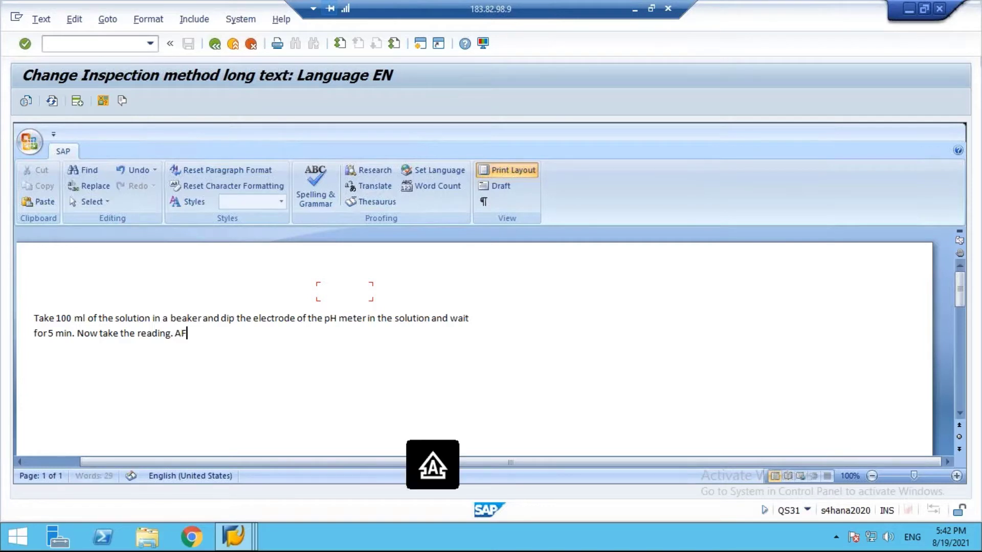
{"action": "key", "text": "BackSpace"}
{"action": "type", "text": "FTER"}
{"action": "key", "text": "BackSpace"}
{"action": "key", "text": "BackSpace"}
{"action": "key", "text": "BackSpace"}
{"action": "key", "text": "BackSpace"}
{"action": "type", "text": "fter testing c"}
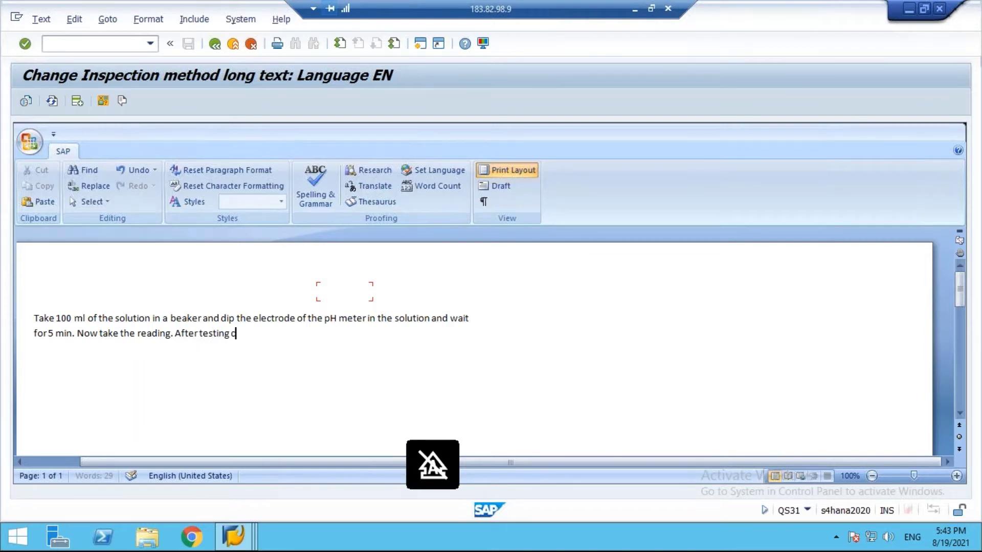
{"action": "type", "text": "lean the e"}
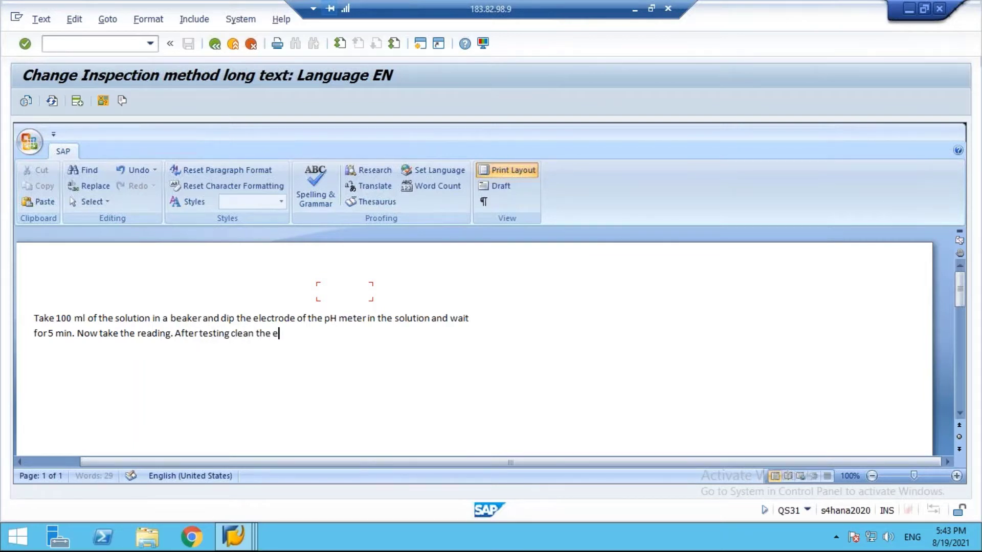
{"action": "type", "text": "lectrode with distilled water and "}
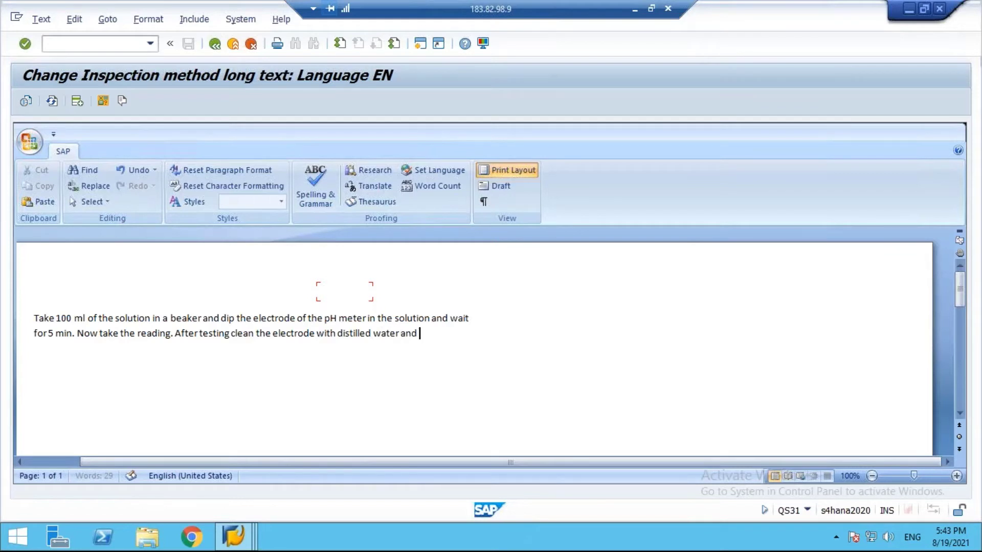
{"action": "type", "text": "wipe with "}
{"action": "type", "text": "tissue"}
{"action": "type", "text": " paper"}
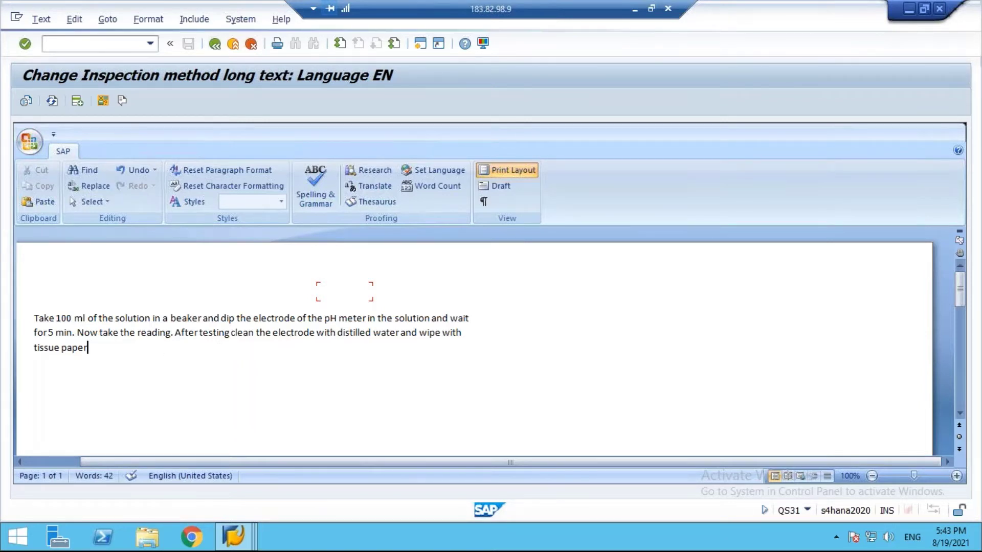
{"action": "key", "text": "F3"}
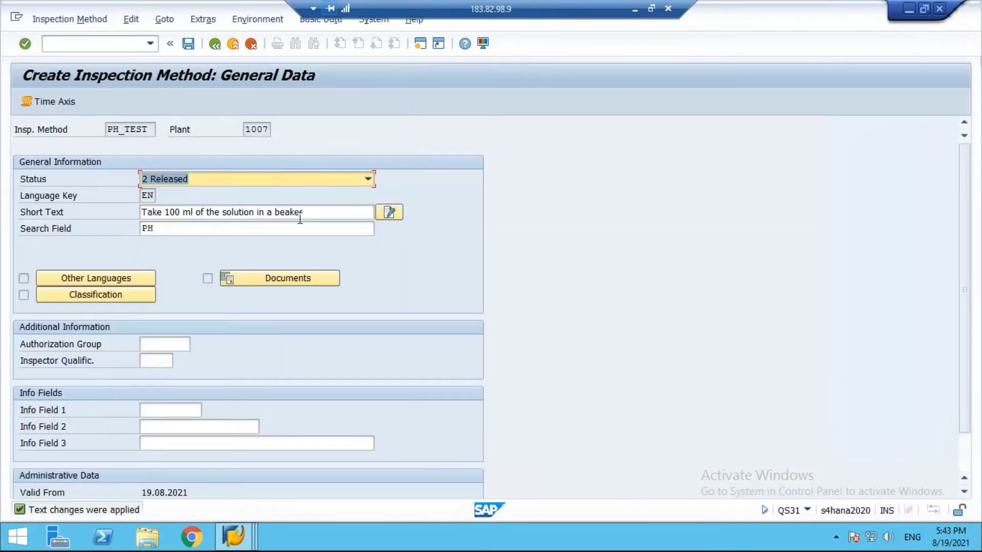
Create a new SQM document with the description IM in the inspection method's linked documents.
{"action": "left_click", "coordinate": [293, 280]}
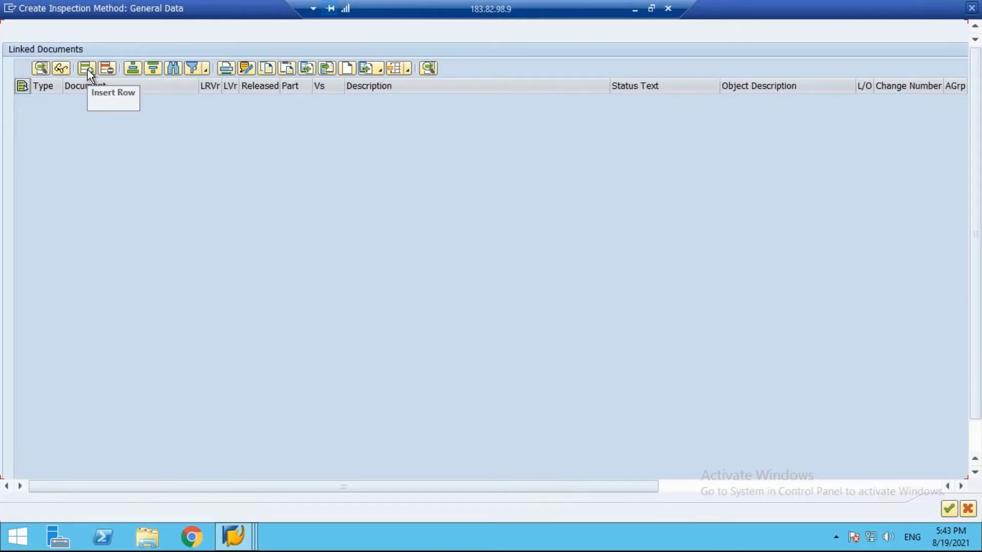
{"action": "left_click", "coordinate": [348, 67]}
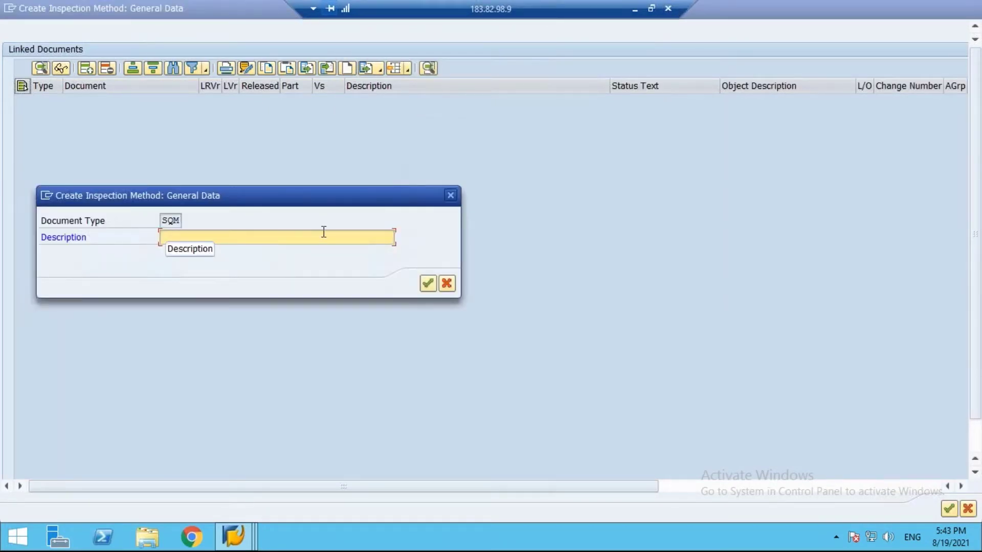
{"action": "key", "text": "Caps_Lock"}
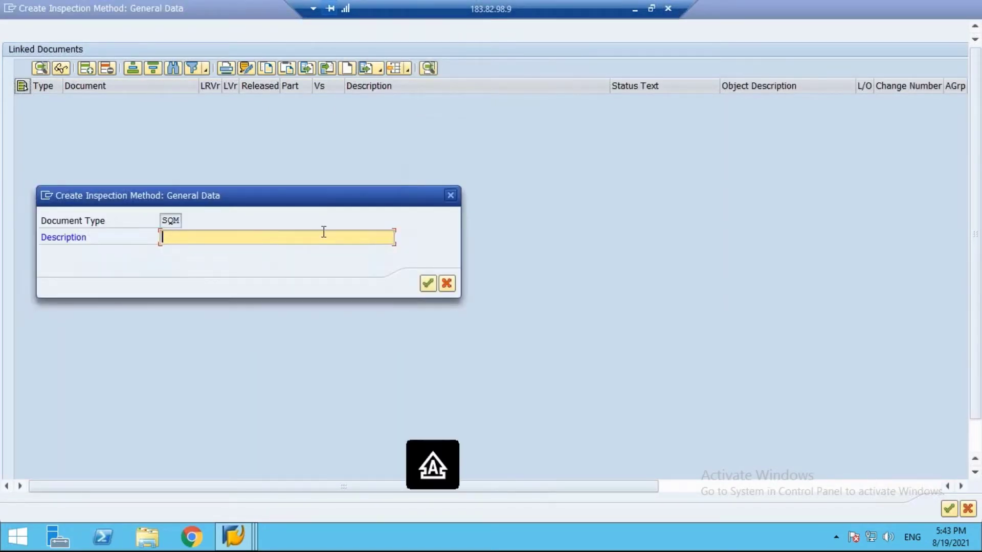
{"action": "type", "text": "IM"}
{"action": "left_click", "coordinate": [426, 284]}
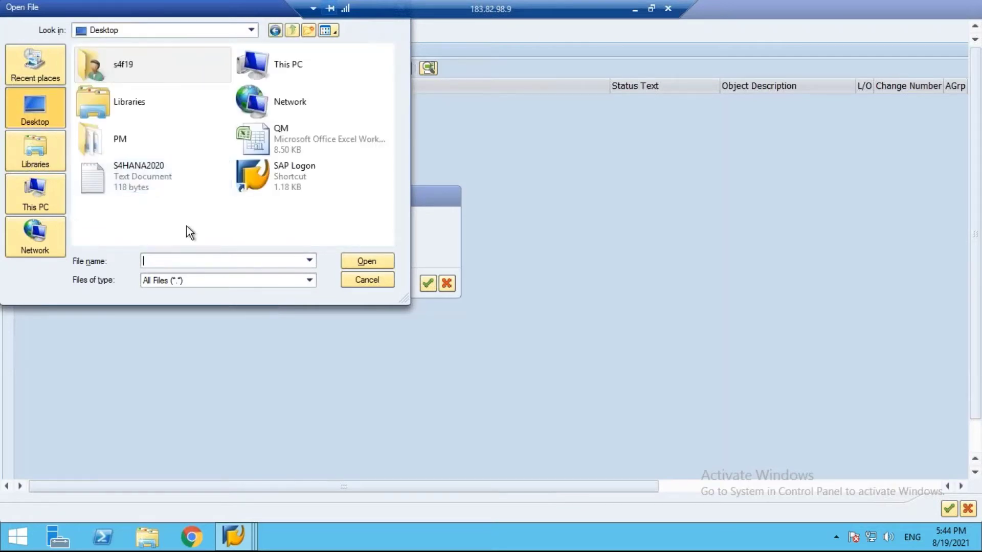
Choose the FEATURES text file from the desktop's PM folder as the new document's file.
{"action": "double_click", "coordinate": [121, 136]}
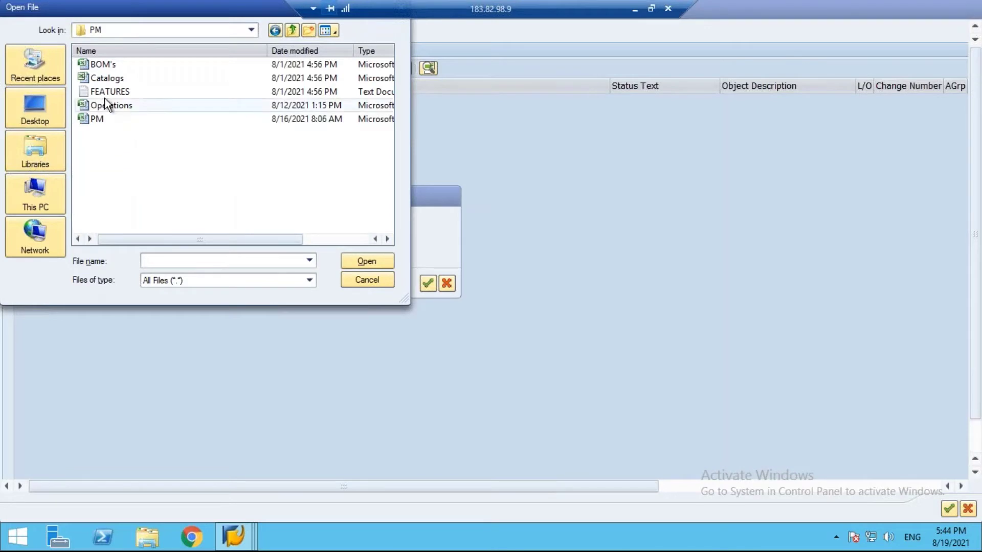
{"action": "left_click", "coordinate": [114, 91]}
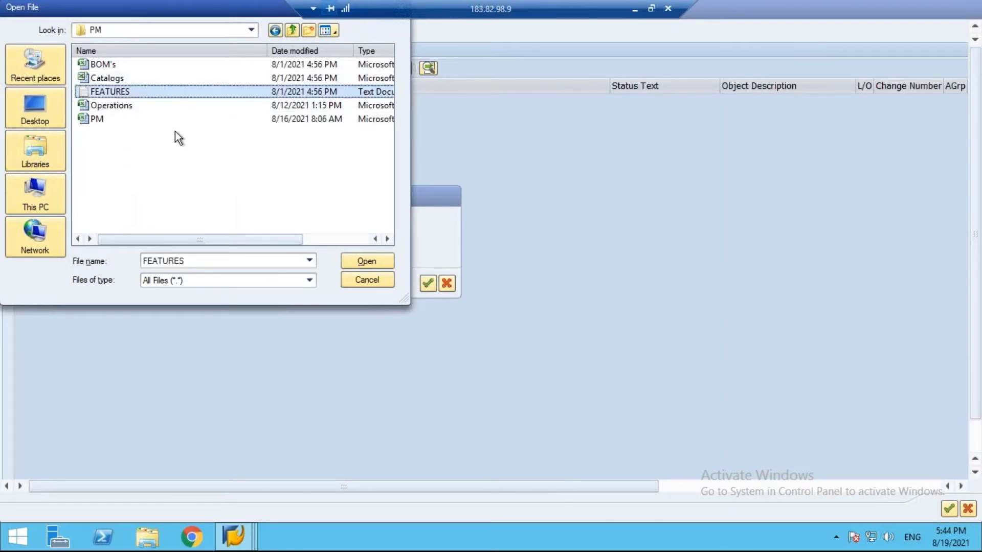
{"action": "left_click", "coordinate": [367, 262]}
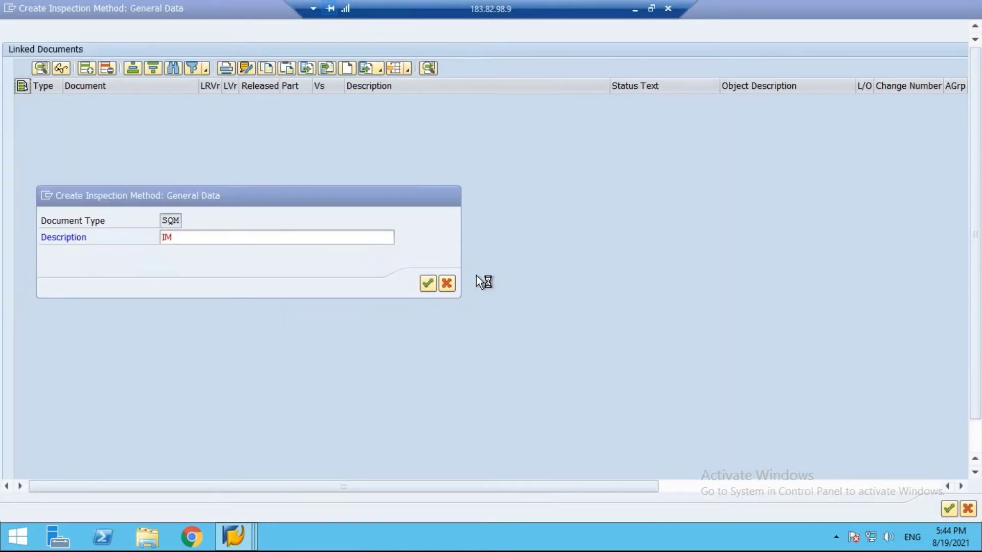
{"action": "left_click", "coordinate": [109, 270]}
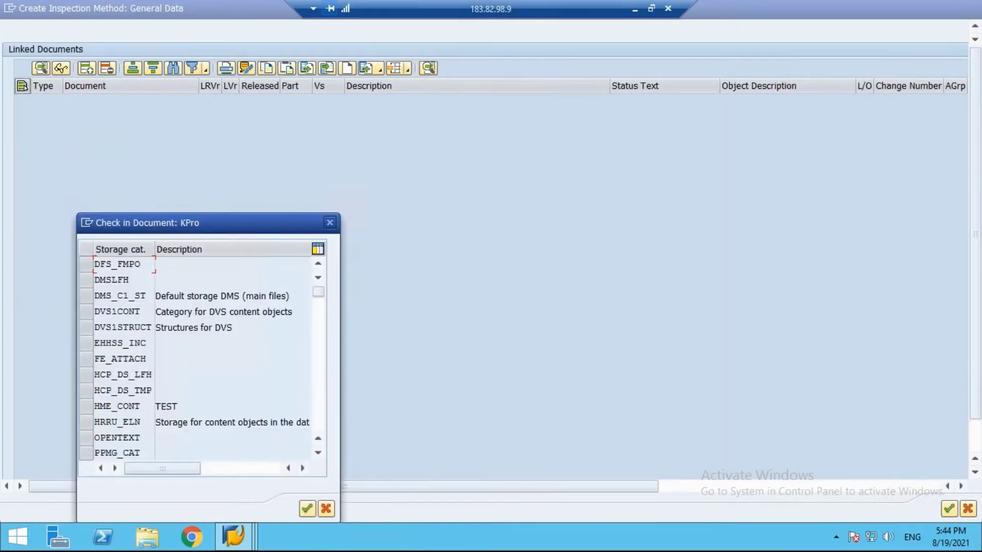
Check the document into storage category DMS_C1_ST and allow access to the FEATURES.txt file.
{"action": "left_click_drag", "start_coordinate": [190, 225], "coordinate": [266, 184]}
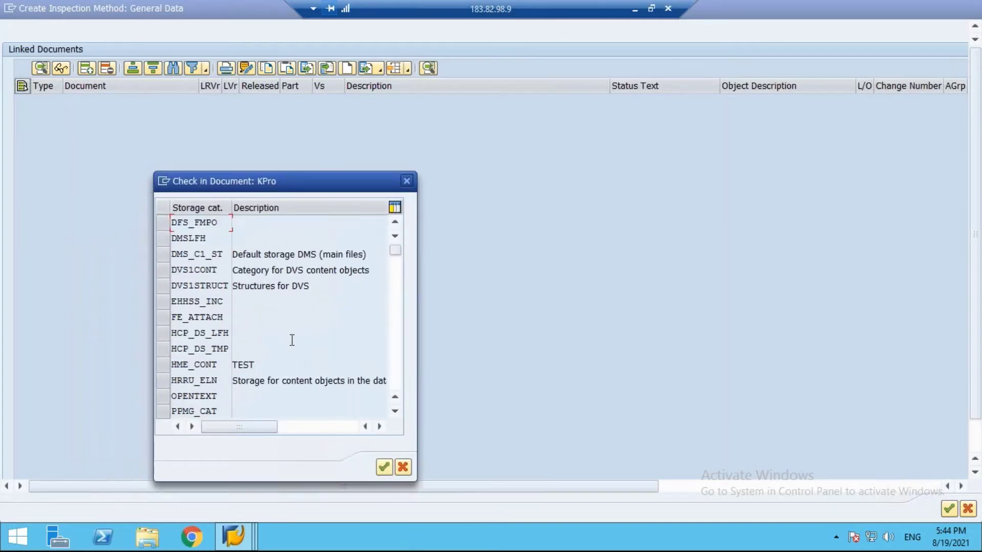
{"action": "scroll", "coordinate": [281, 359], "scroll_direction": "down", "scroll_amount": 3}
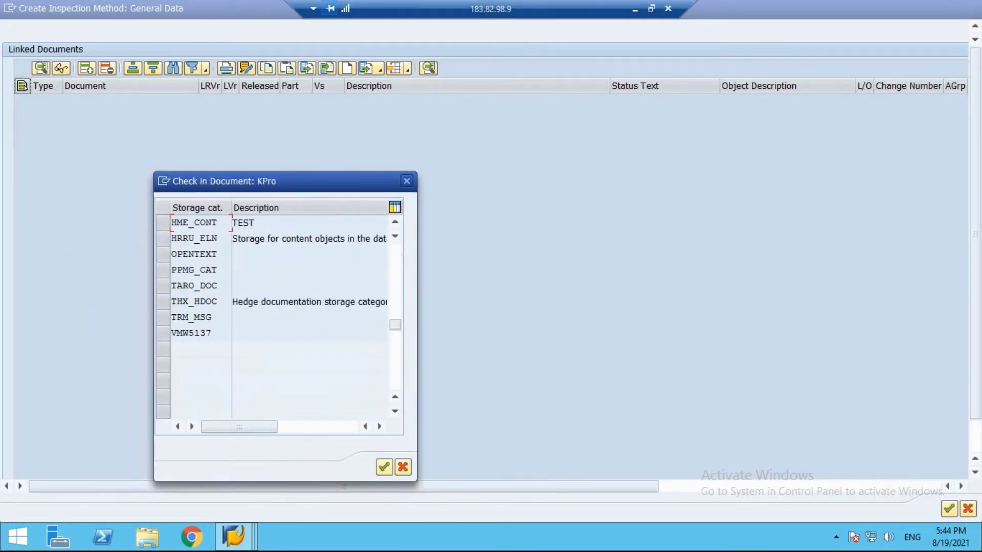
{"action": "scroll", "coordinate": [279, 317], "scroll_direction": "up", "scroll_amount": 3}
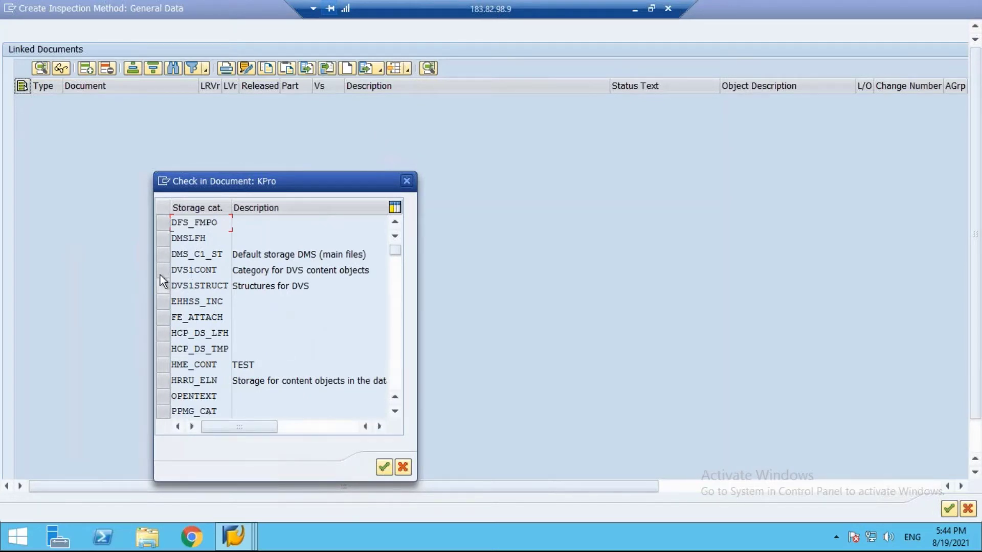
{"action": "left_click", "coordinate": [160, 255]}
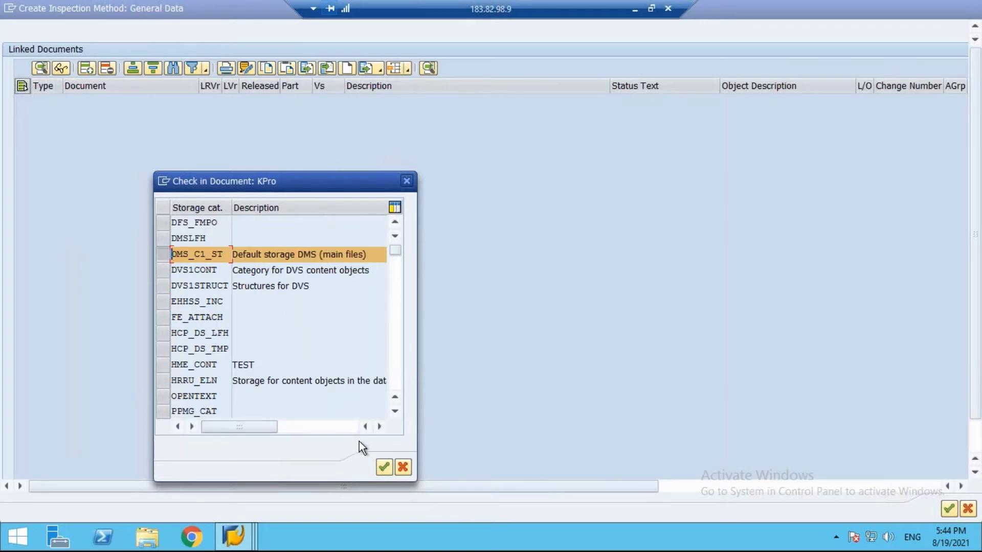
{"action": "left_click", "coordinate": [383, 467]}
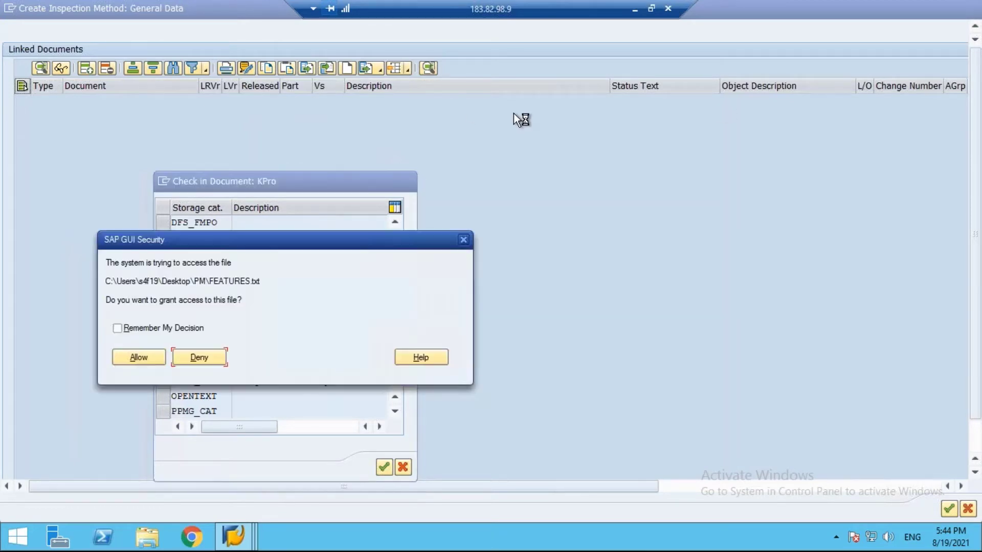
{"action": "left_click", "coordinate": [140, 356]}
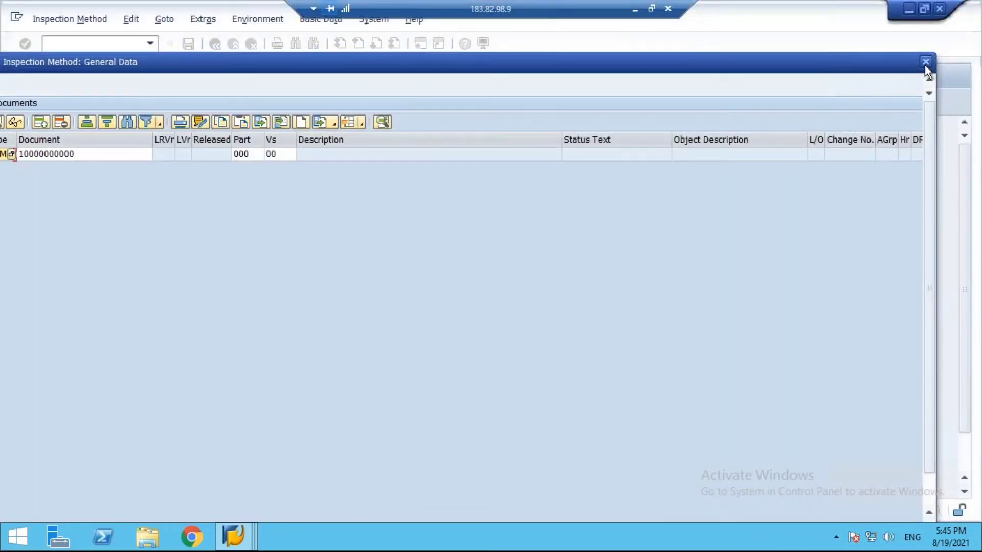
Close and reopen the inspection method's linked documents, and view the details of the SQM document.
{"action": "left_click", "coordinate": [925, 63]}
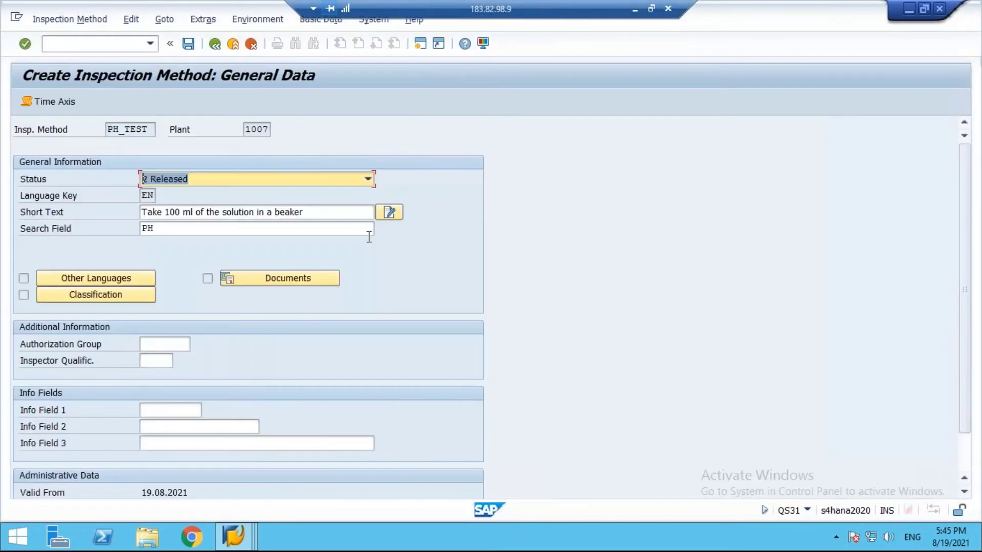
{"action": "left_click", "coordinate": [271, 280]}
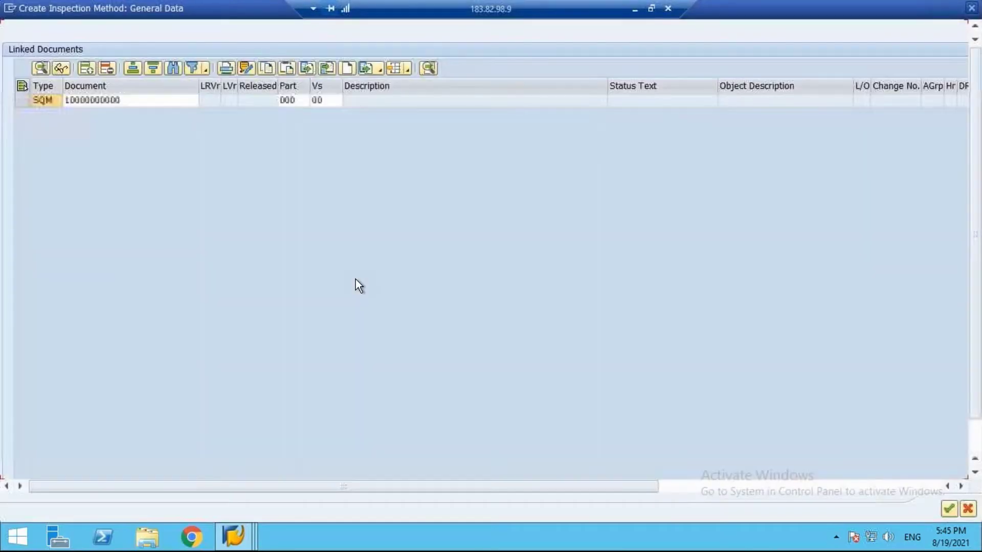
{"action": "left_click", "coordinate": [22, 100]}
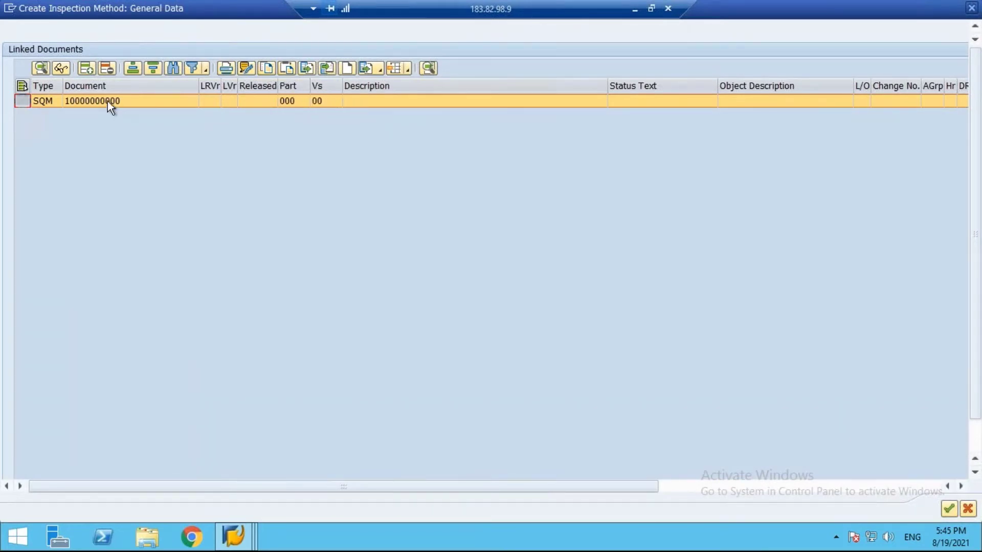
{"action": "left_click", "coordinate": [268, 70]}
{"action": "left_click", "coordinate": [428, 68]}
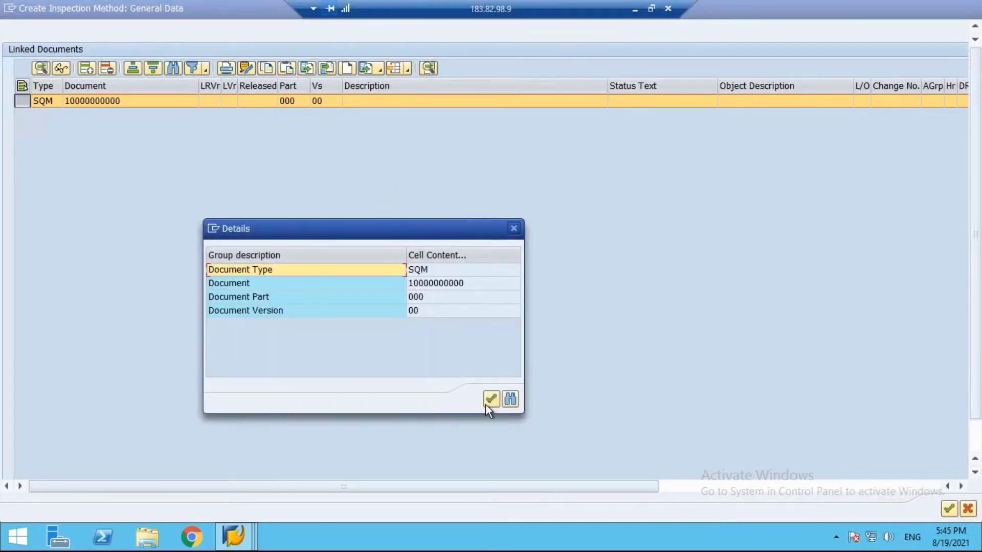
{"action": "left_click", "coordinate": [490, 399]}
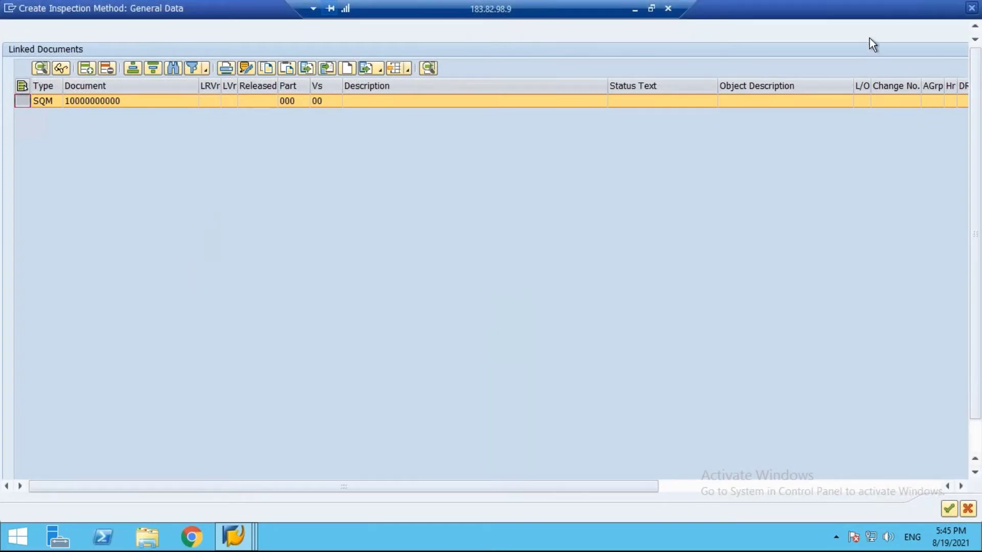
Accept the linked SQM document and return to the inspection method's general data.
{"action": "left_click_drag", "start_coordinate": [538, 488], "coordinate": [480, 474]}
{"action": "left_click", "coordinate": [265, 101]}
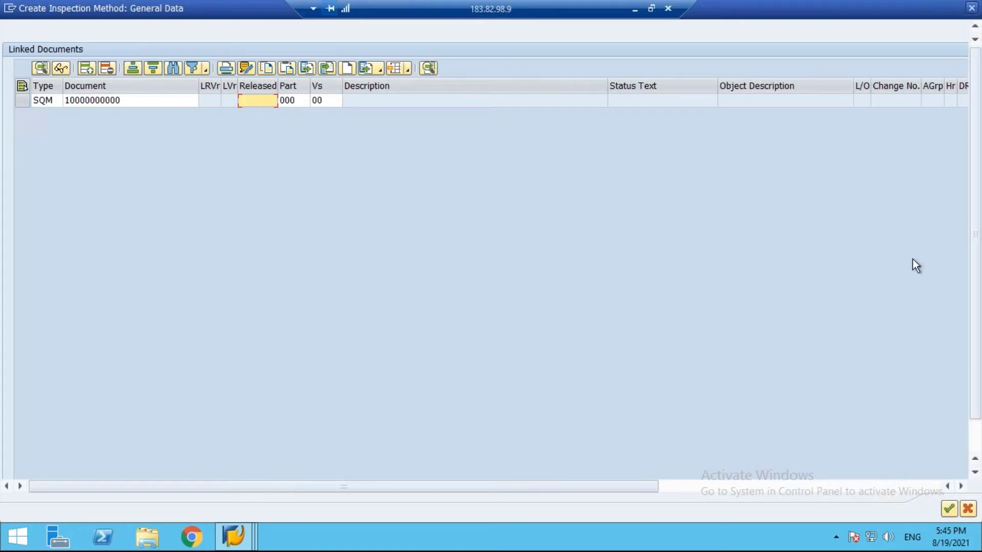
{"action": "left_click", "coordinate": [947, 507]}
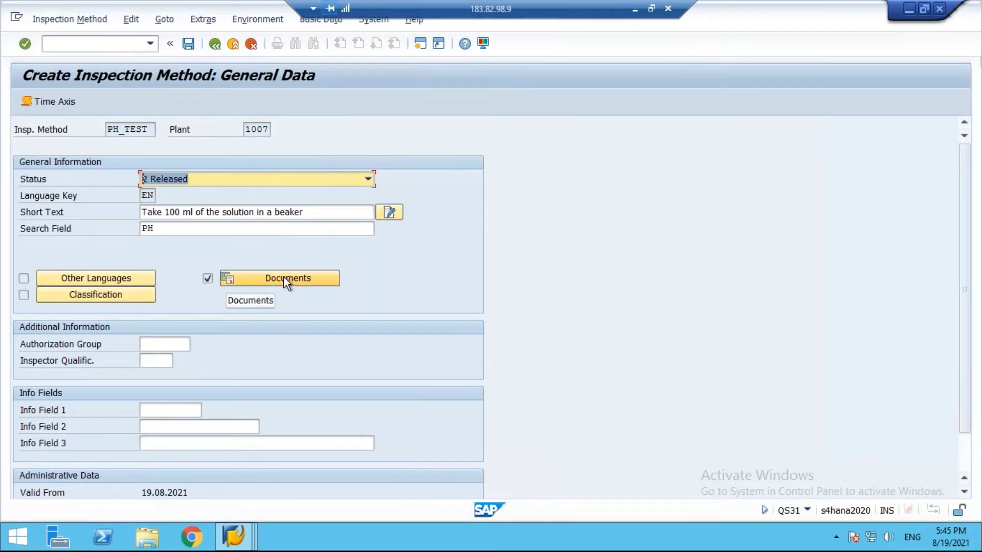
Save the PH_TEST inspection method, view the initial screen for changing methods, and return to SAP Easy Access.
{"action": "left_click", "coordinate": [188, 44]}
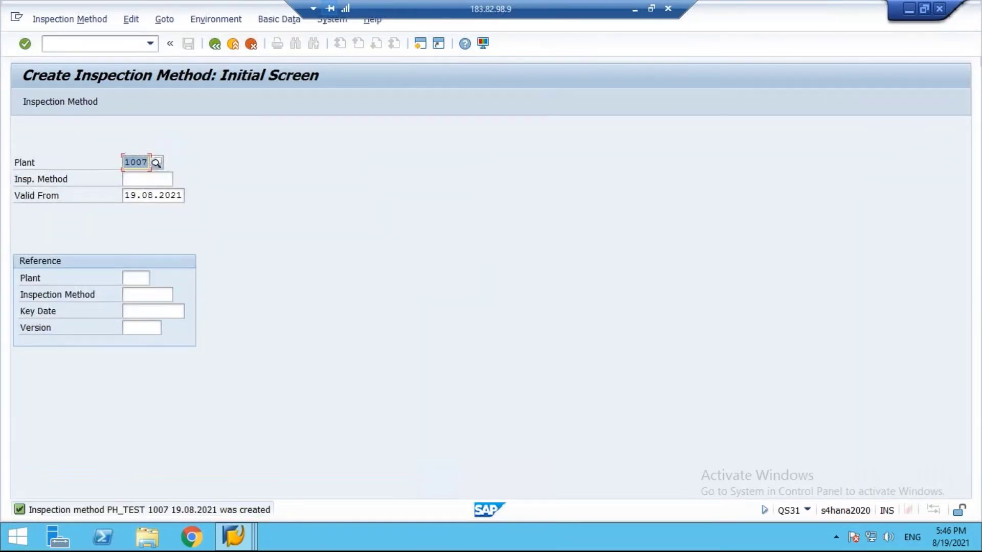
{"action": "left_click", "coordinate": [43, 17]}
{"action": "left_click", "coordinate": [61, 92]}
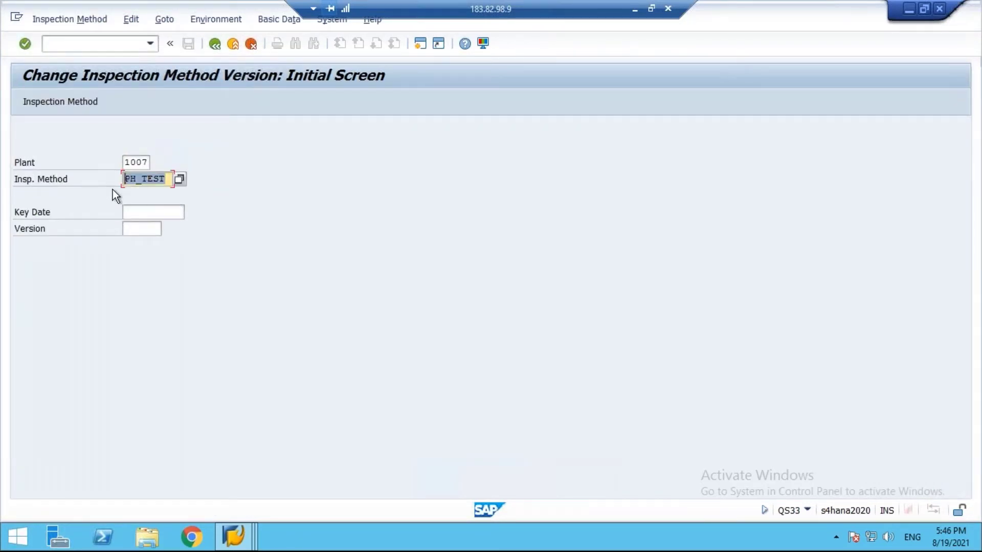
{"action": "key", "text": "Home"}
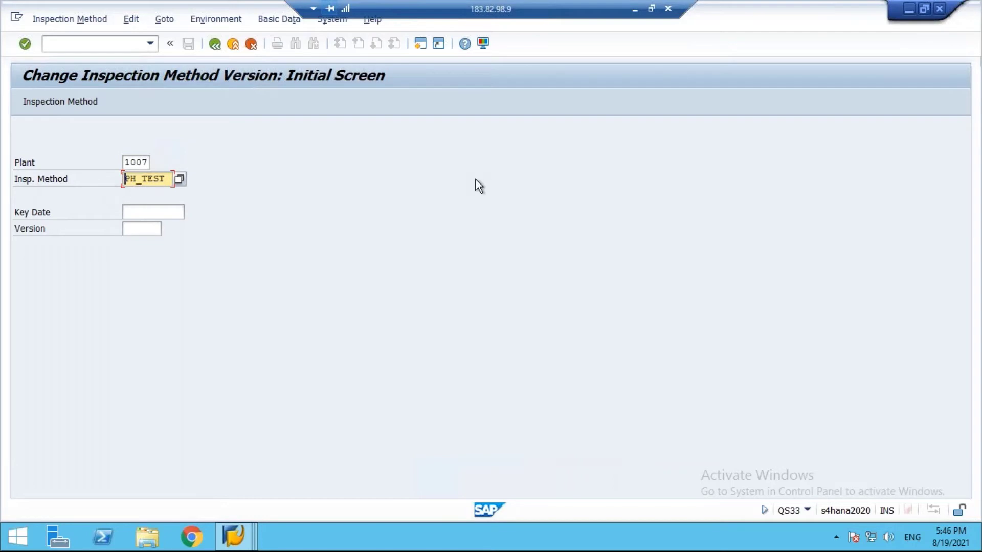
{"action": "left_click", "coordinate": [215, 44]}
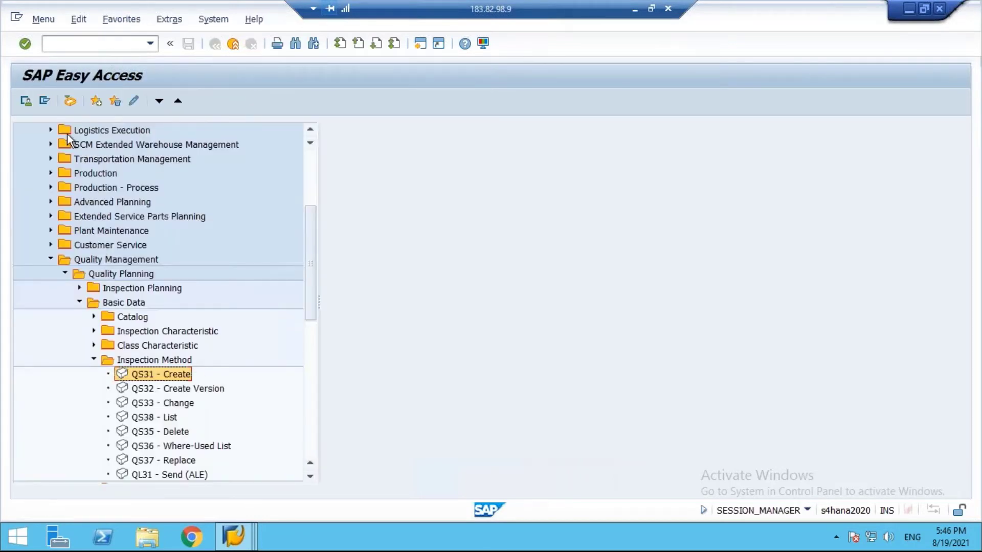
Start transaction QS23 for changing a master inspection characteristic.
{"action": "left_click", "coordinate": [51, 44]}
{"action": "type", "text": "QS23"}
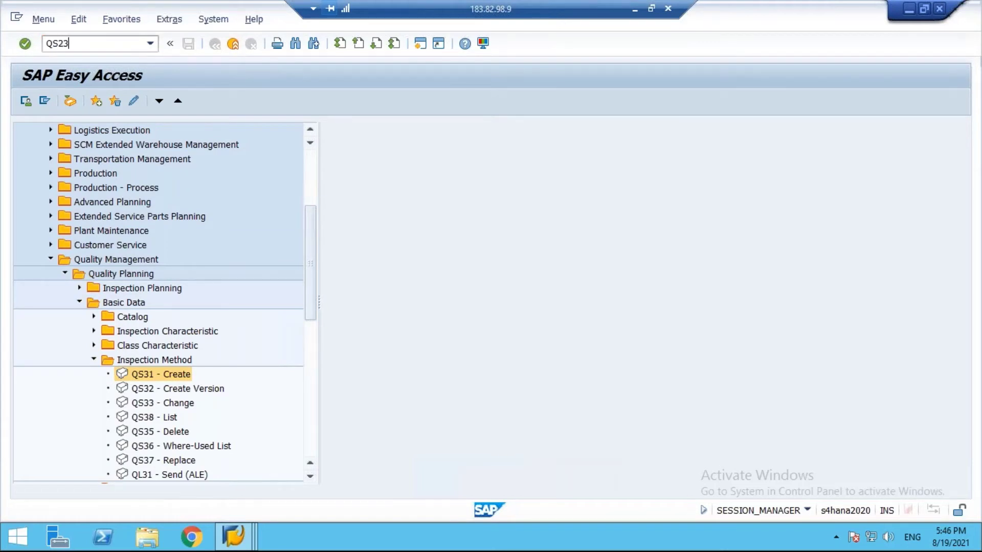
{"action": "key", "text": "Return"}
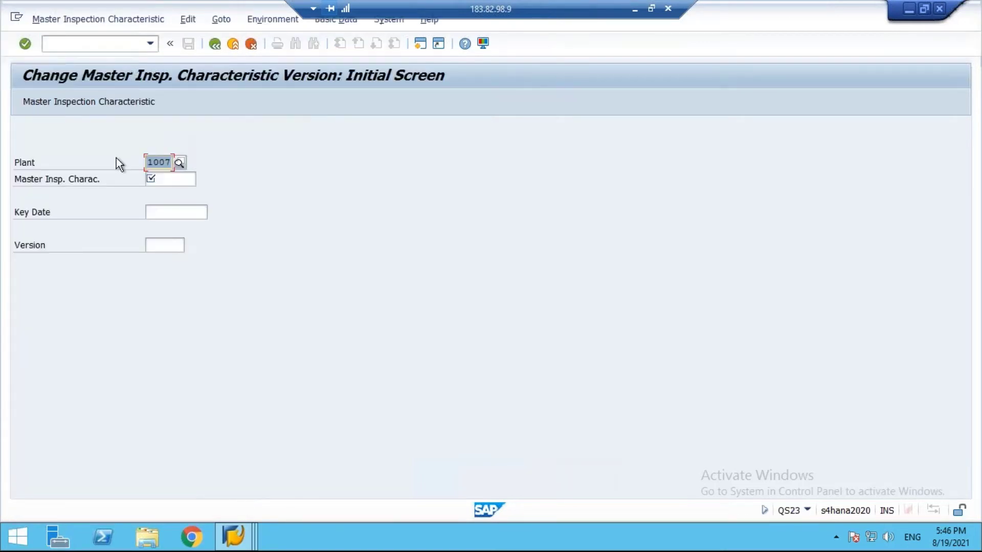
{"action": "left_click", "coordinate": [158, 179]}
{"action": "left_click", "coordinate": [163, 194]}
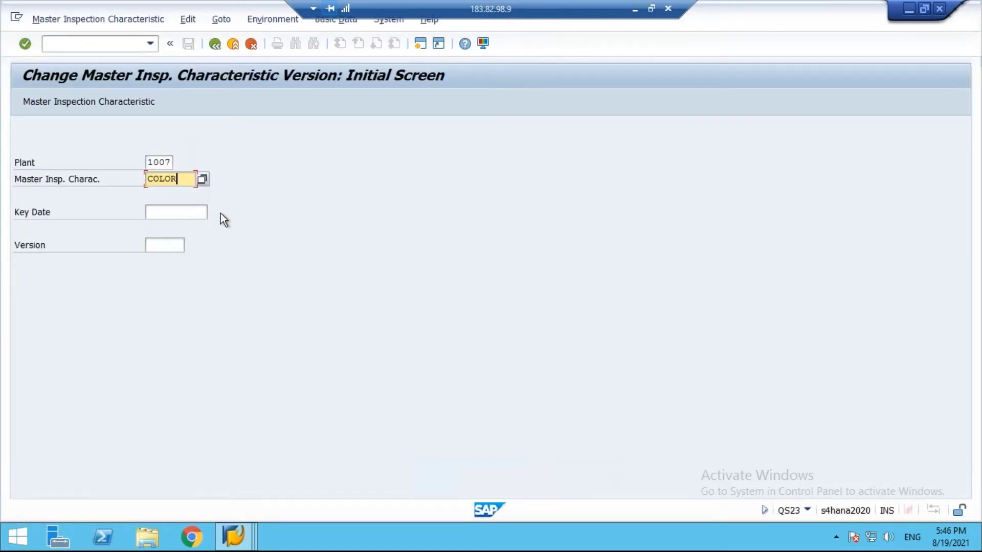
{"action": "key", "text": "Return"}
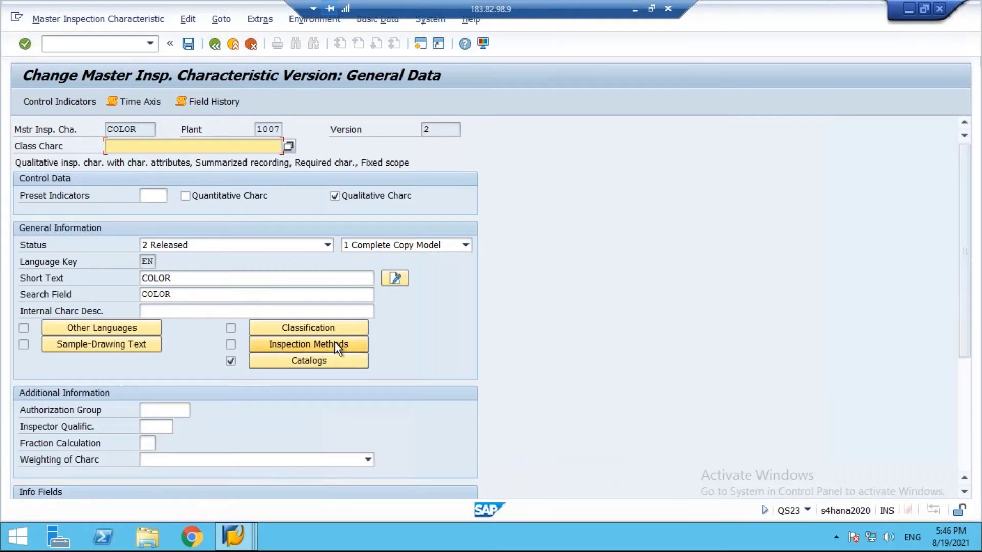
{"action": "left_click", "coordinate": [215, 47]}
Look up master inspection characteristic PH, version 1 with key date 17.08.2021, in plant 1007 and open its general data.
{"action": "key", "text": "Delete"}
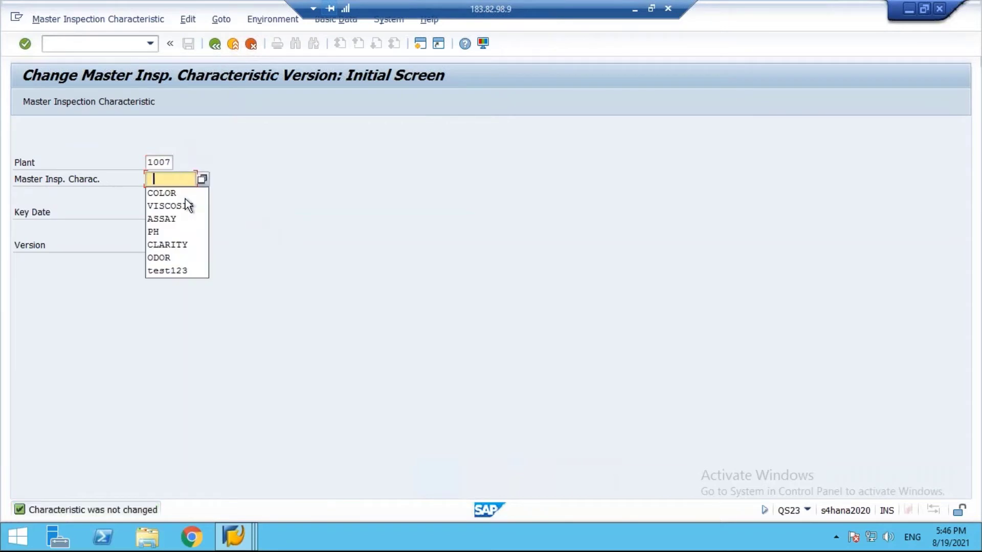
{"action": "left_click", "coordinate": [161, 231]}
{"action": "key", "text": "BackSpace"}
{"action": "key", "text": "BackSpace"}
{"action": "left_click", "coordinate": [202, 179]}
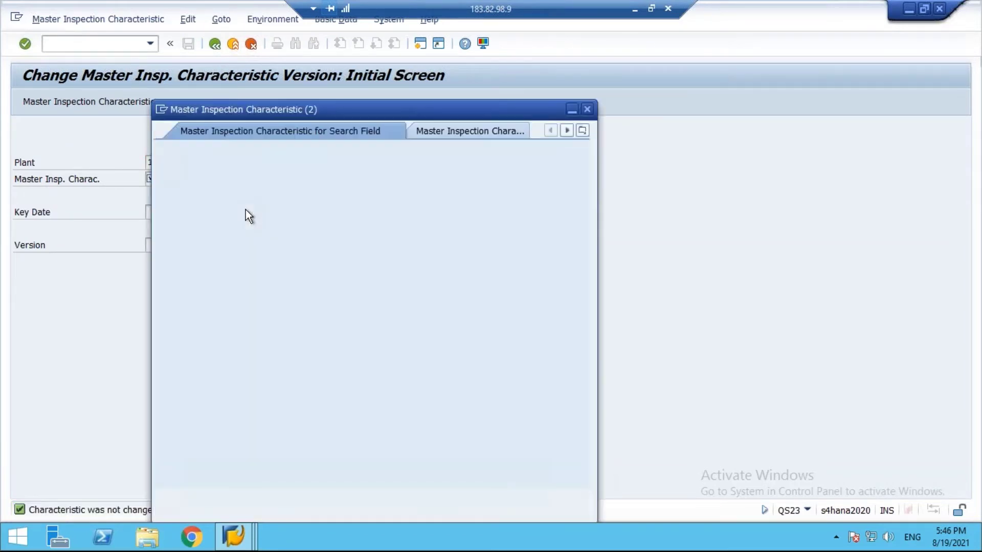
{"action": "left_click", "coordinate": [537, 498]}
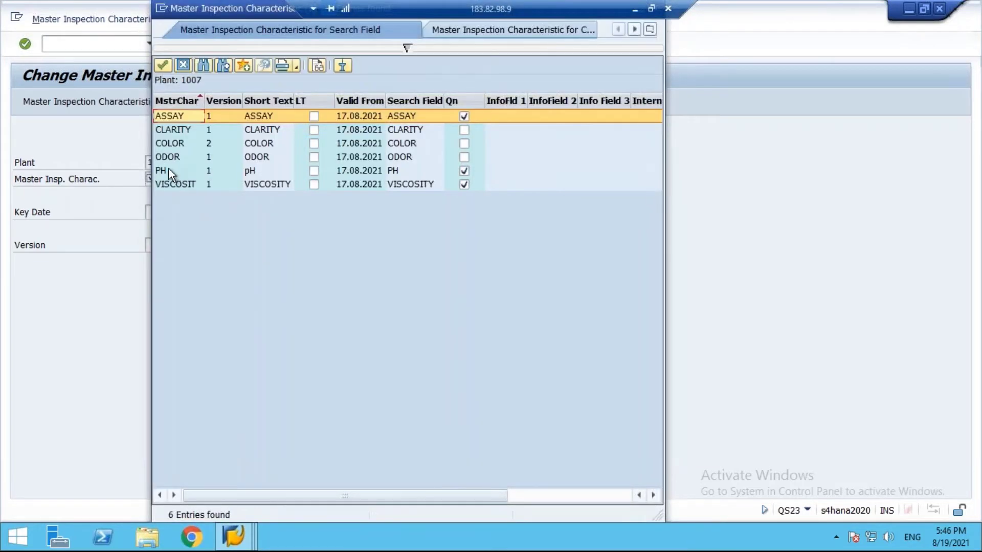
{"action": "left_click", "coordinate": [169, 170]}
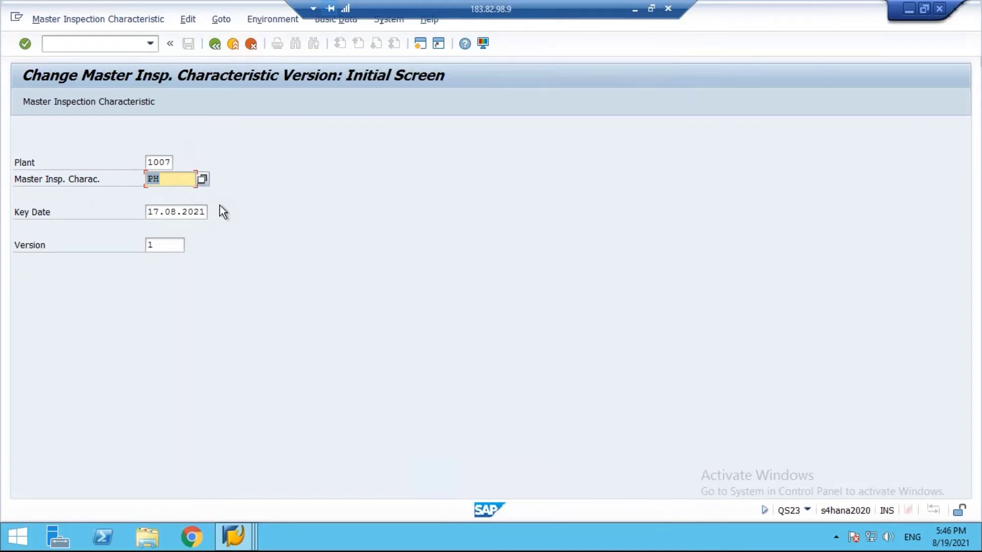
{"action": "key", "text": "Return"}
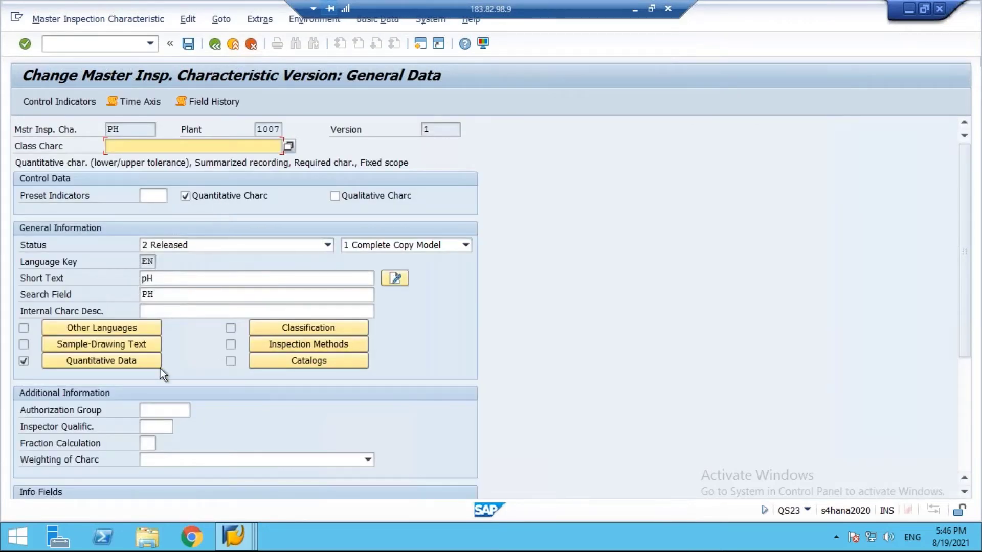
Open the inspection methods assigned to the PH characteristic and check the method search restrictions for plant 1007.
{"action": "left_click", "coordinate": [333, 342]}
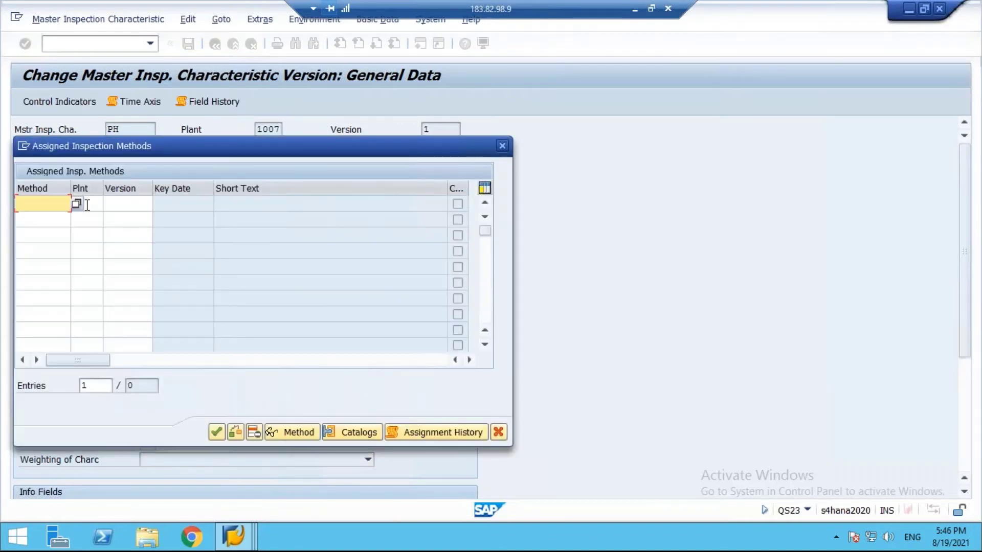
{"action": "left_click", "coordinate": [78, 204]}
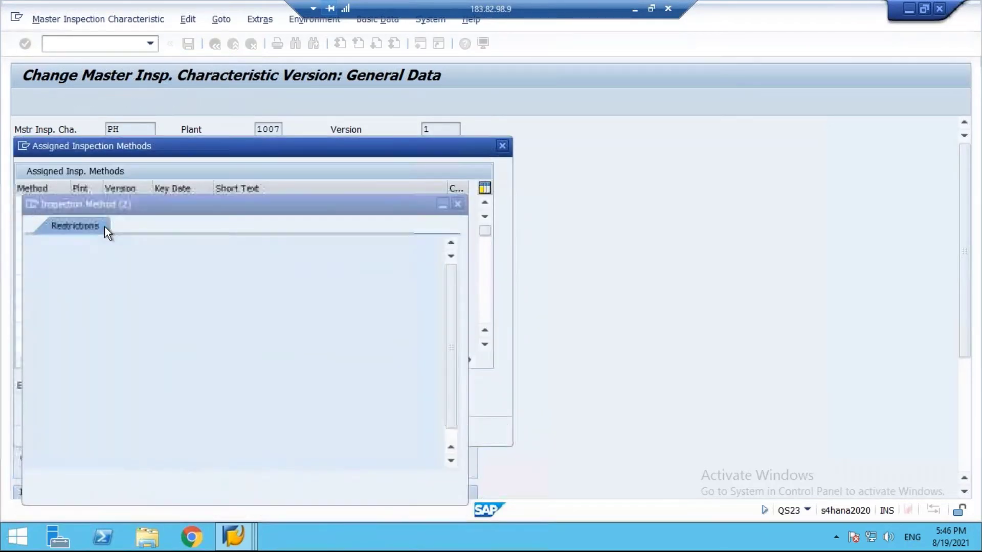
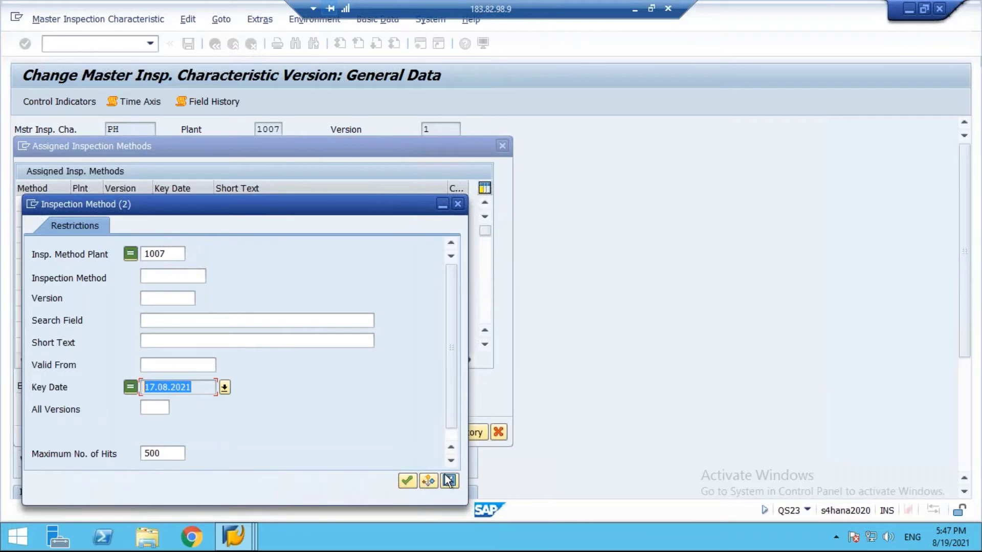
{"action": "left_click", "coordinate": [449, 481]}
{"action": "mouse_move", "coordinate": [245, 541]}
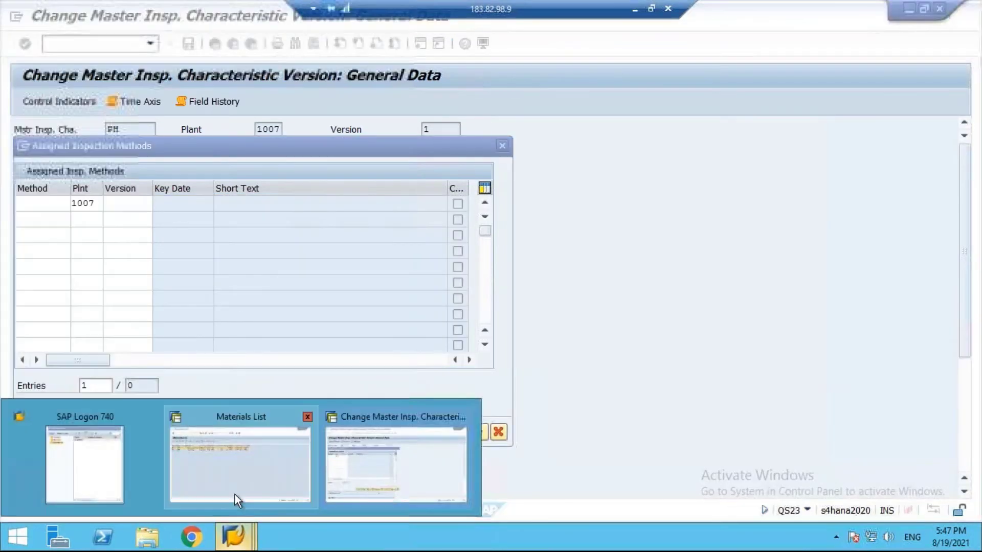
{"action": "left_click", "coordinate": [398, 468]}
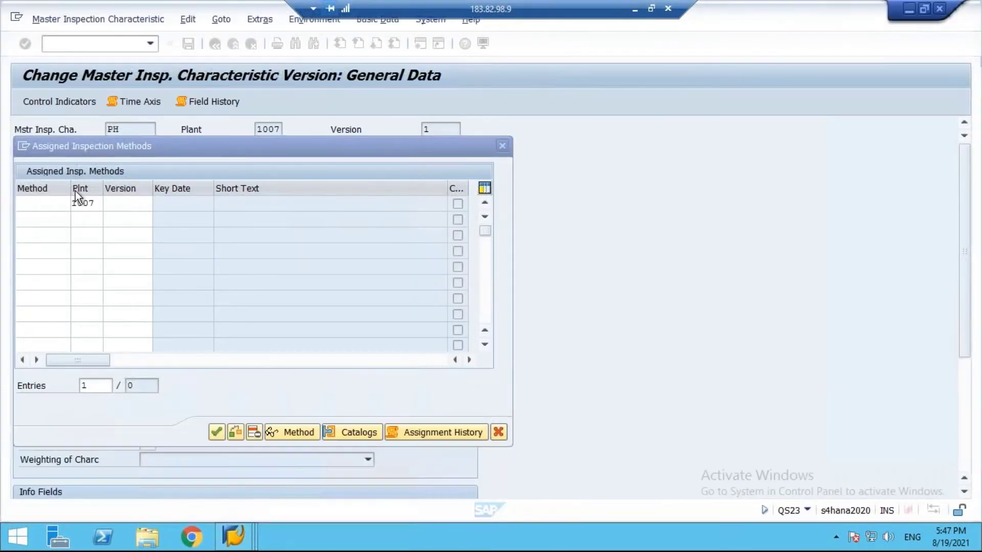
Open an additional SAP session and show its SAP Easy Access screen.
{"action": "left_click", "coordinate": [23, 147]}
{"action": "left_click", "coordinate": [202, 228]}
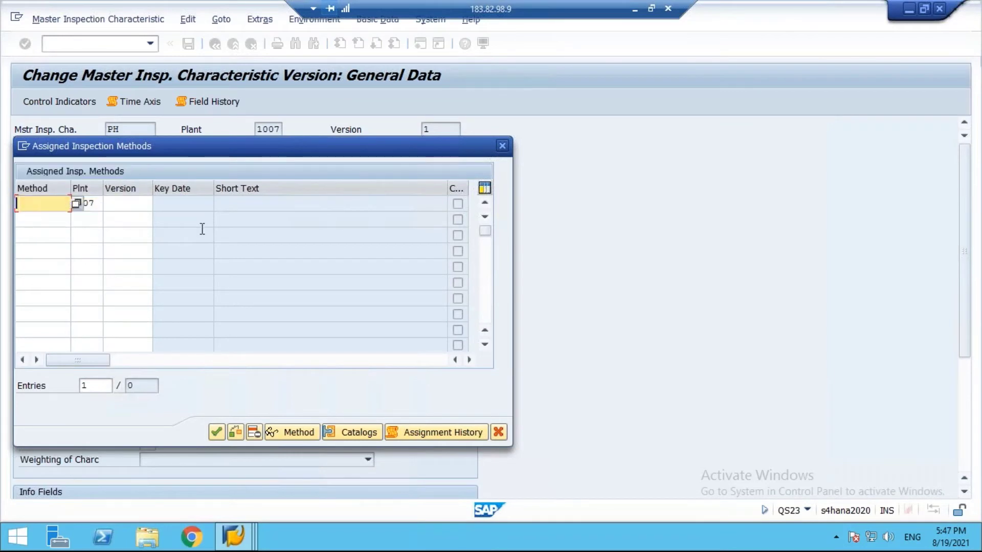
{"action": "key", "text": "alt+Tab"}
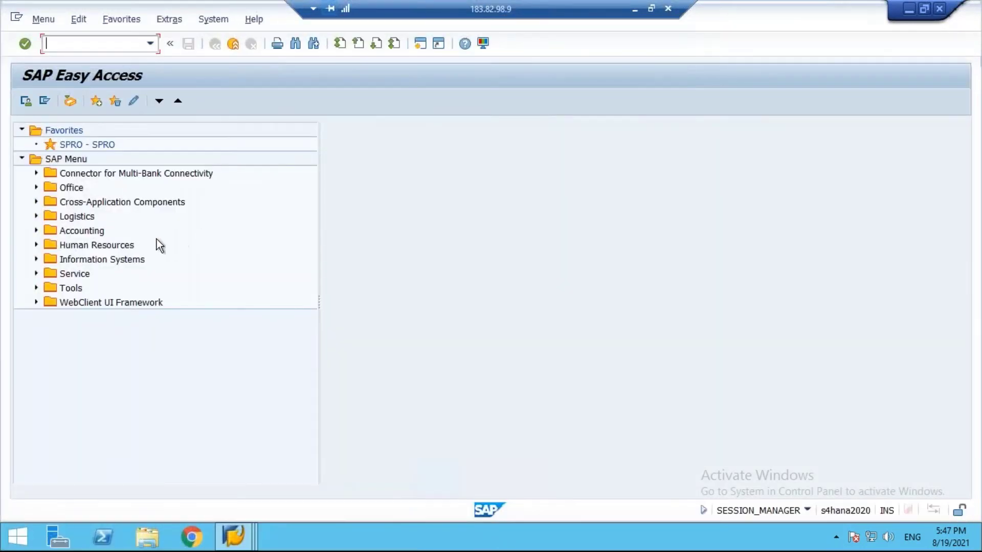
{"action": "mouse_move", "coordinate": [238, 525]}
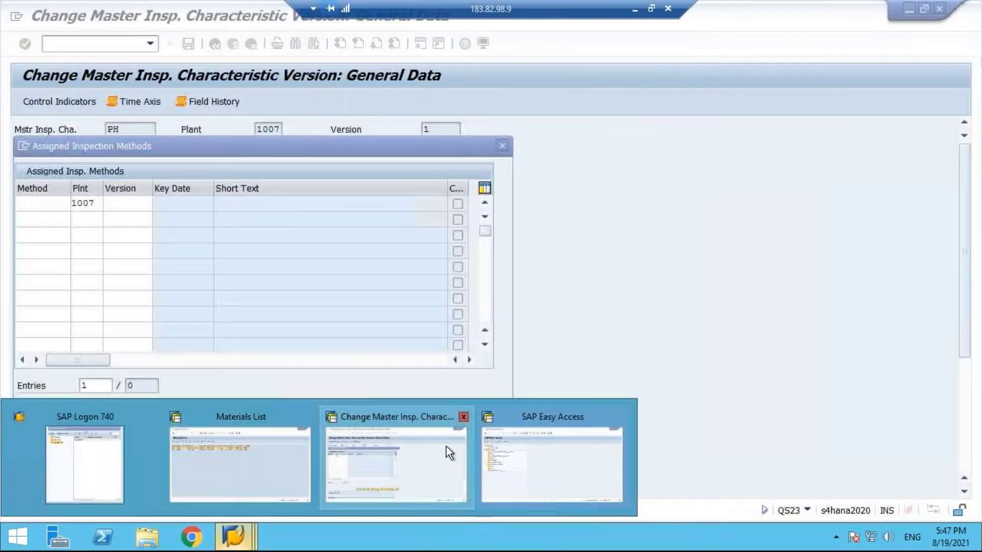
{"action": "left_click", "coordinate": [376, 342]}
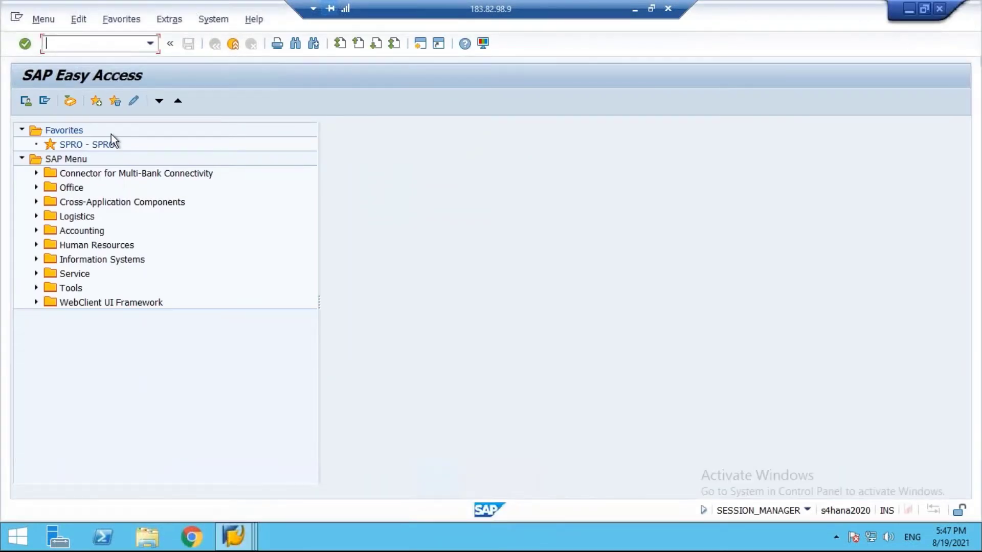
Open QS33 under Logistics, Quality Management, Quality Planning, Basic Data, Inspection Method and look up the PH_TEST method.
{"action": "left_click", "coordinate": [37, 216]}
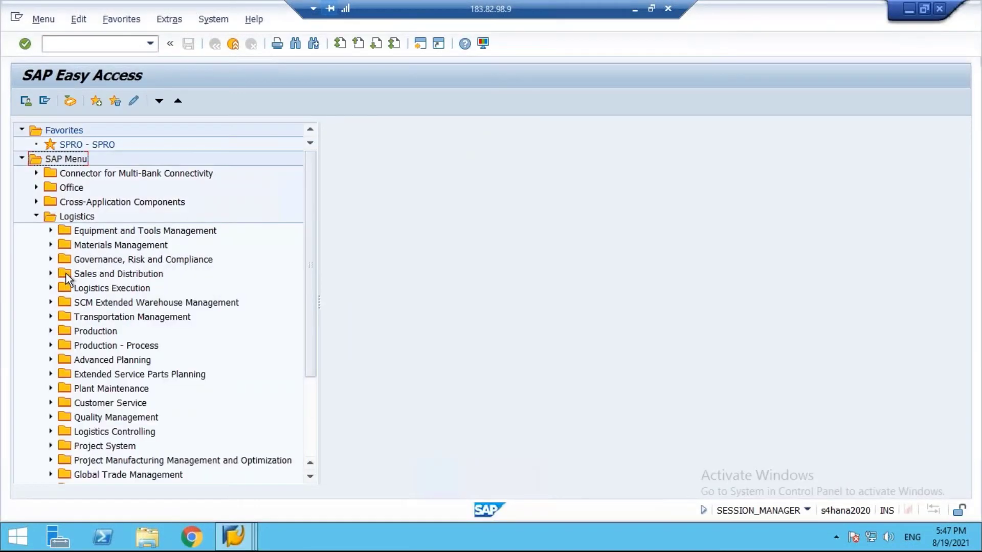
{"action": "left_click", "coordinate": [50, 418]}
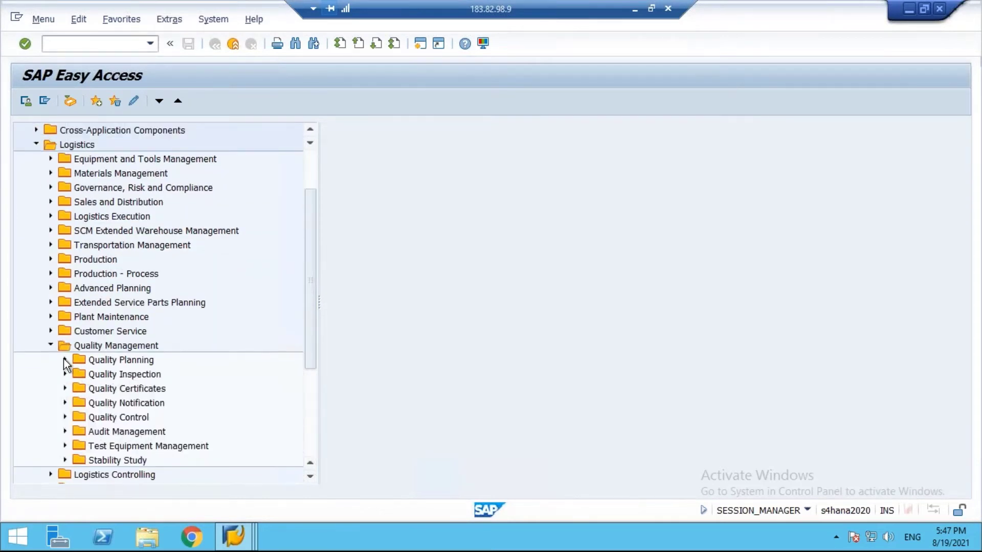
{"action": "left_click", "coordinate": [65, 360]}
{"action": "left_click", "coordinate": [79, 389]}
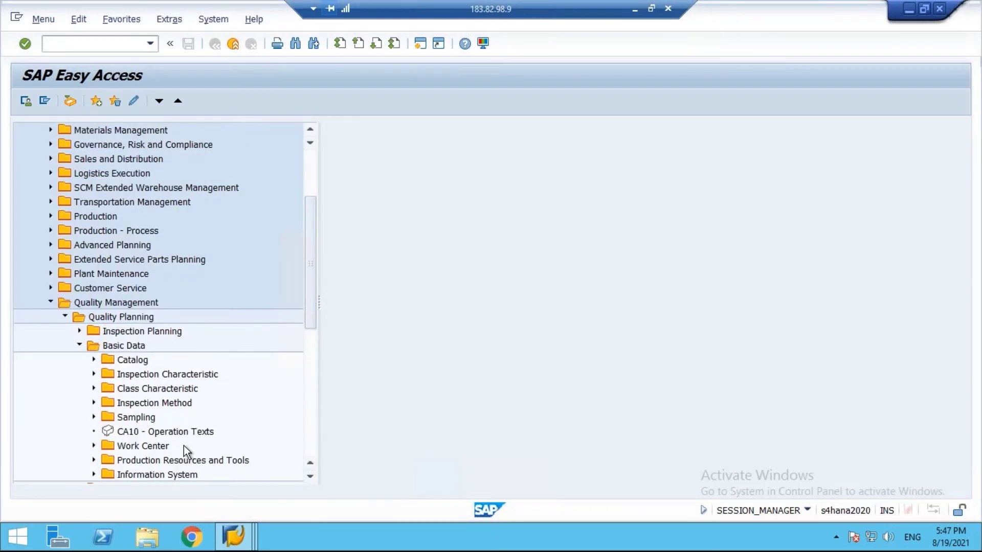
{"action": "left_click", "coordinate": [94, 403]}
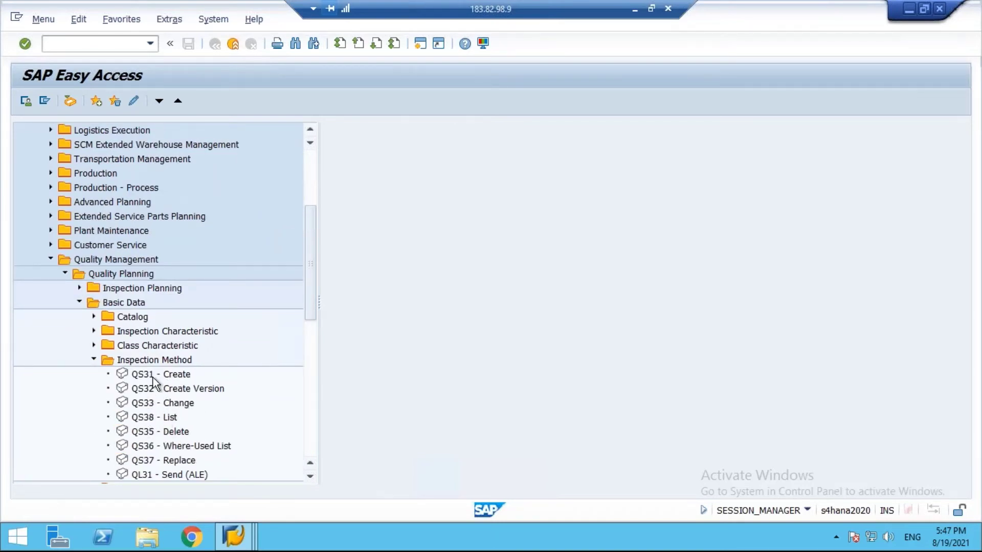
{"action": "double_click", "coordinate": [166, 401]}
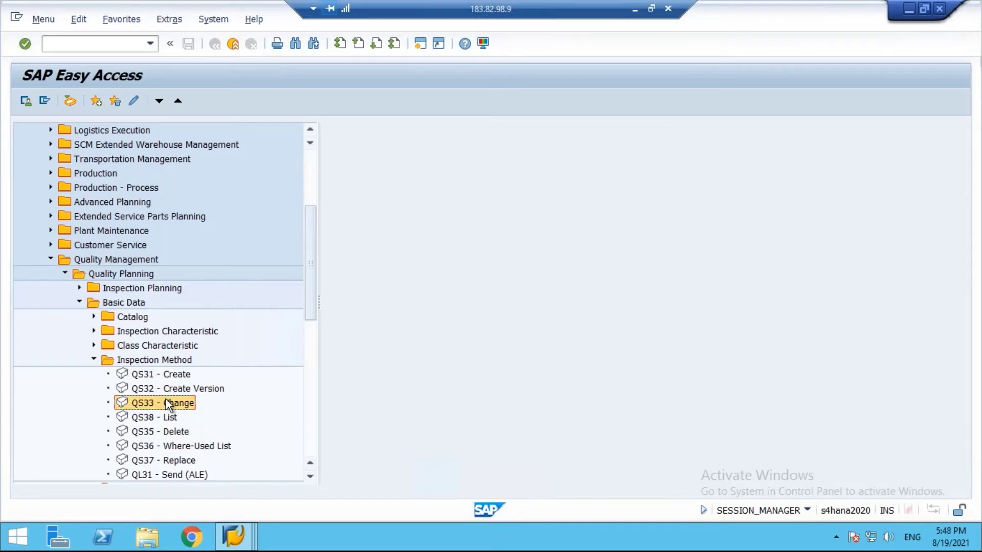
{"action": "left_click", "coordinate": [151, 183]}
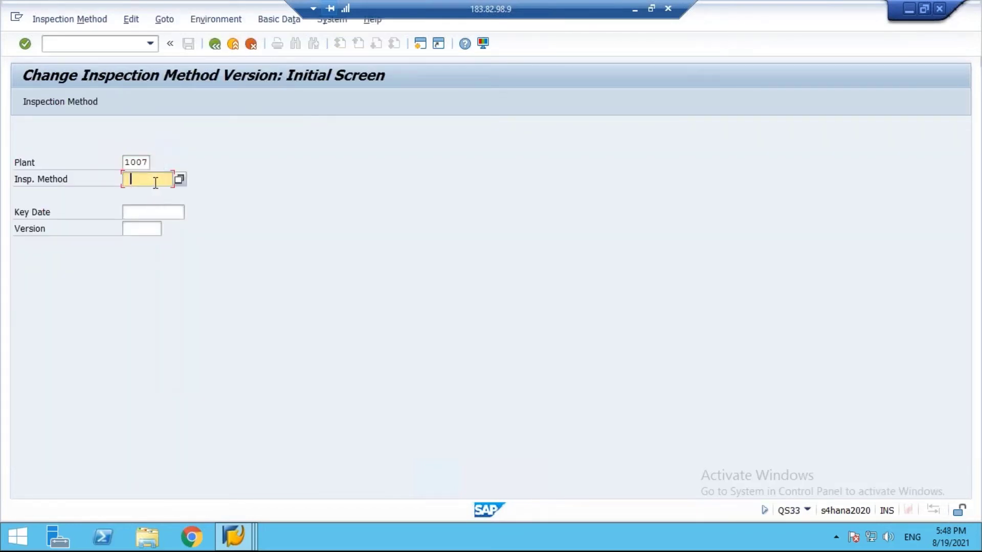
{"action": "left_click", "coordinate": [152, 193]}
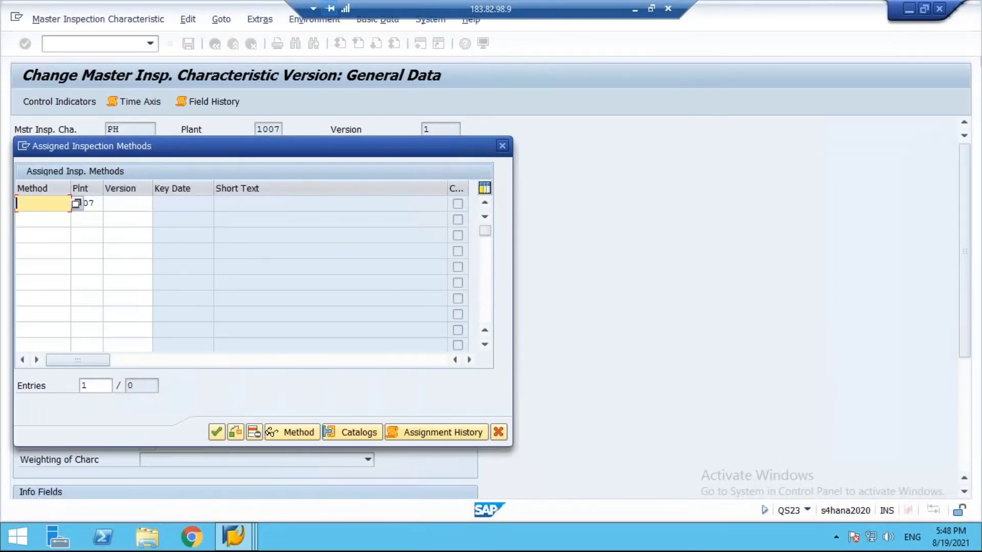
Assign inspection method PH_TEST, version 1, of plant 1007 to the PH characteristic and save the characteristic.
{"action": "type", "text": "PH_TEST"}
{"action": "left_click", "coordinate": [121, 205]}
{"action": "type", "text": "1"}
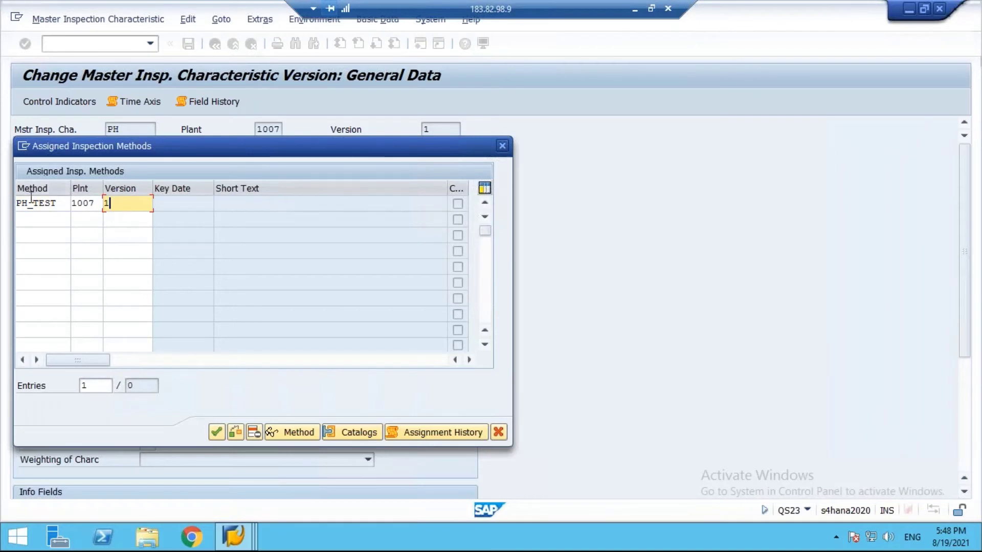
{"action": "left_click", "coordinate": [215, 434]}
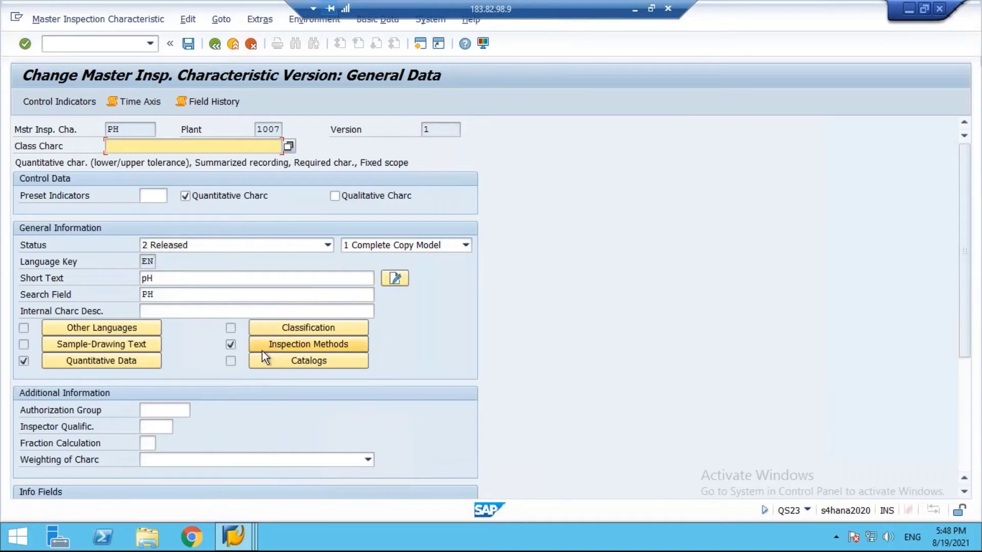
{"action": "left_click", "coordinate": [188, 44]}
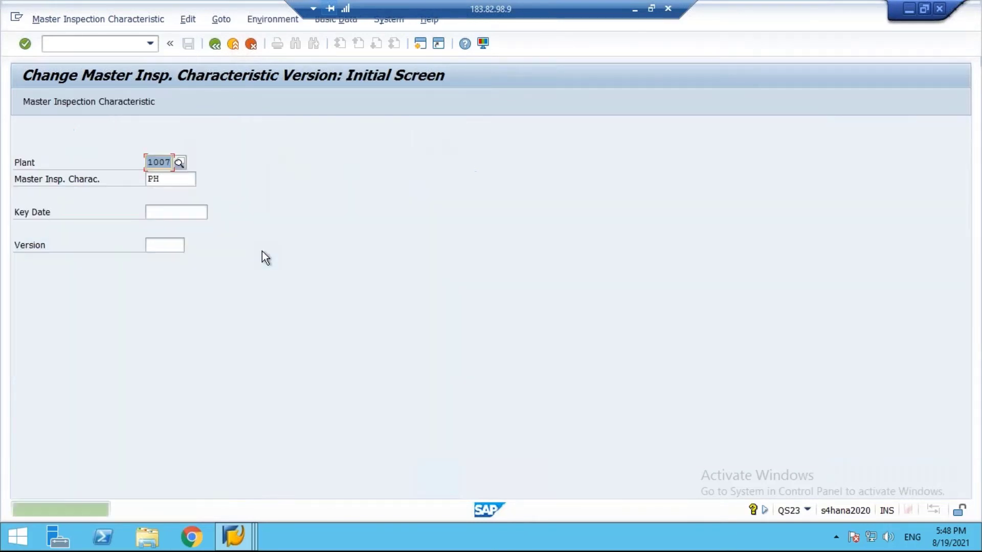
Start transaction QP02 and open the operation overview of the inspection plan for material 80 in plant 1007.
{"action": "left_click", "coordinate": [214, 43]}
{"action": "left_click", "coordinate": [82, 50]}
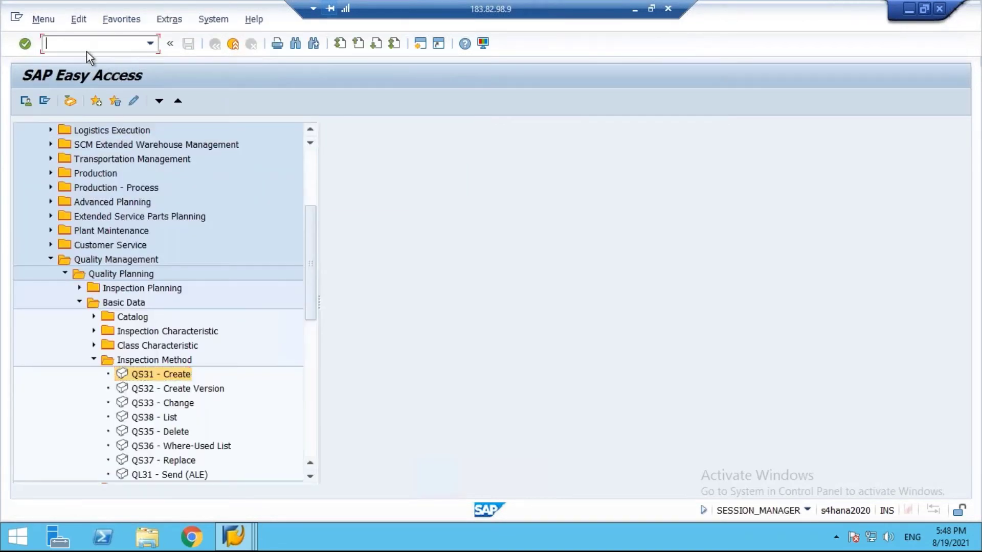
{"action": "type", "text": "QP02"}
{"action": "key", "text": "Return"}
{"action": "left_click", "coordinate": [159, 160]}
{"action": "left_click", "coordinate": [153, 163]}
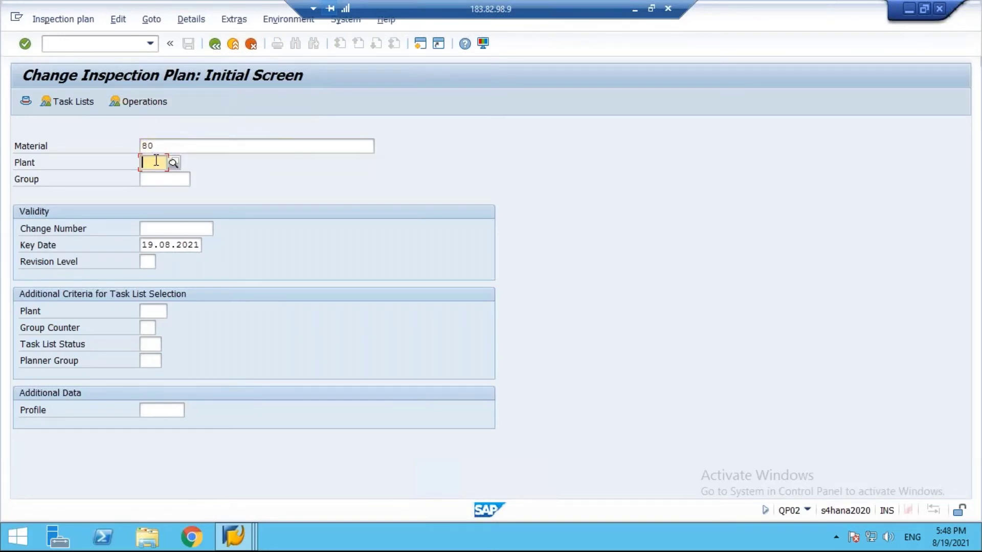
{"action": "left_click", "coordinate": [154, 176]}
{"action": "key", "text": "Return"}
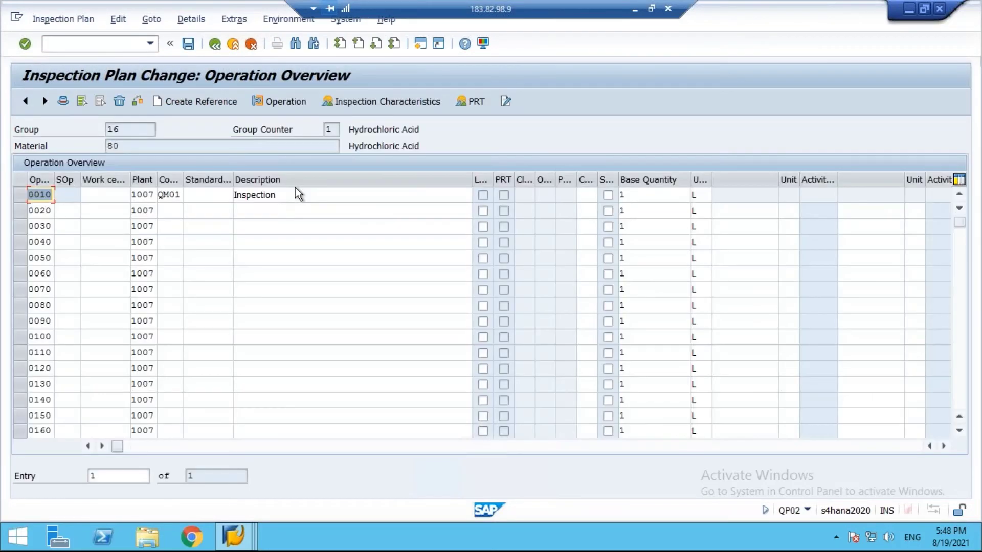
Open the inspection characteristics of operation 0010 in material 80's plan and select the PH characteristic row.
{"action": "left_click", "coordinate": [20, 194]}
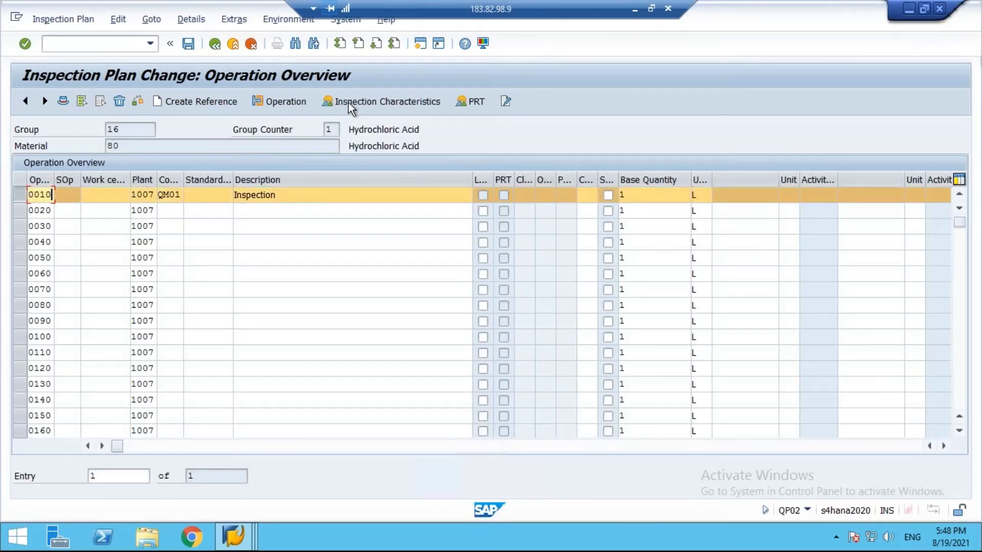
{"action": "left_click", "coordinate": [382, 101]}
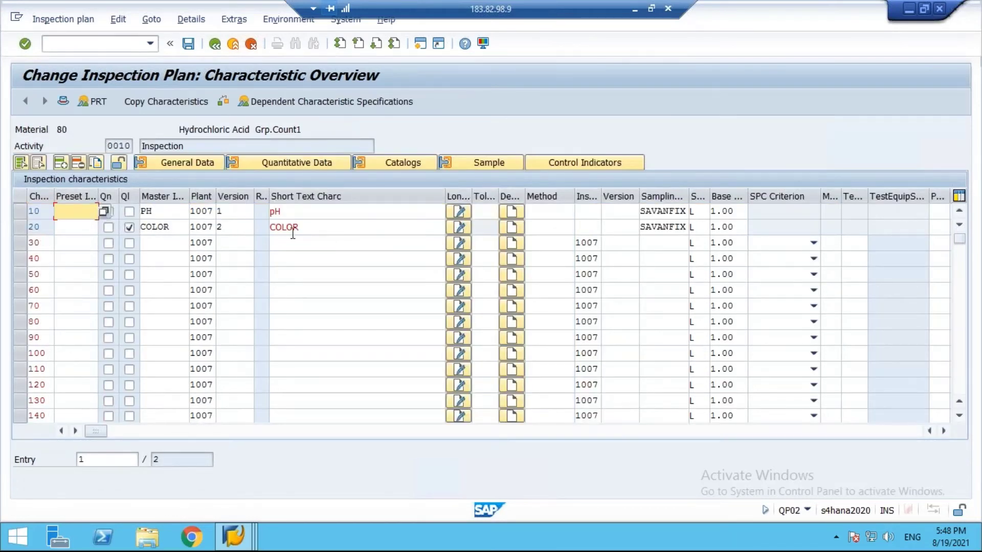
{"action": "left_click", "coordinate": [306, 212]}
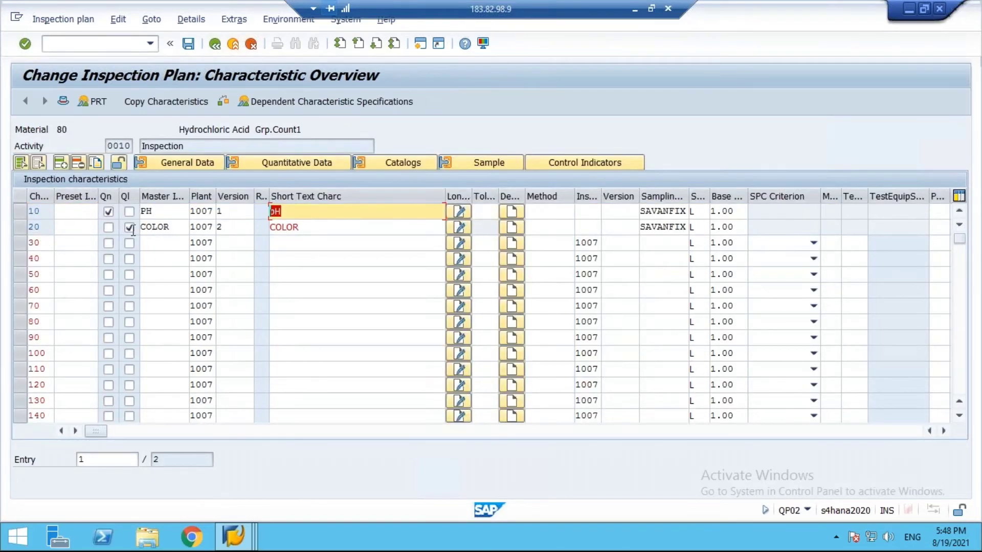
{"action": "left_click", "coordinate": [21, 211]}
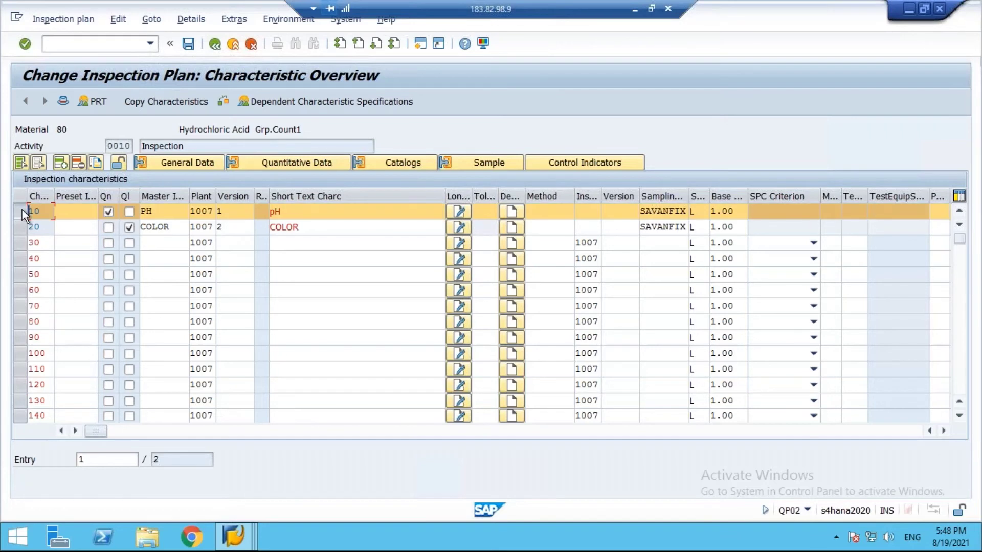
{"action": "left_click", "coordinate": [153, 211]}
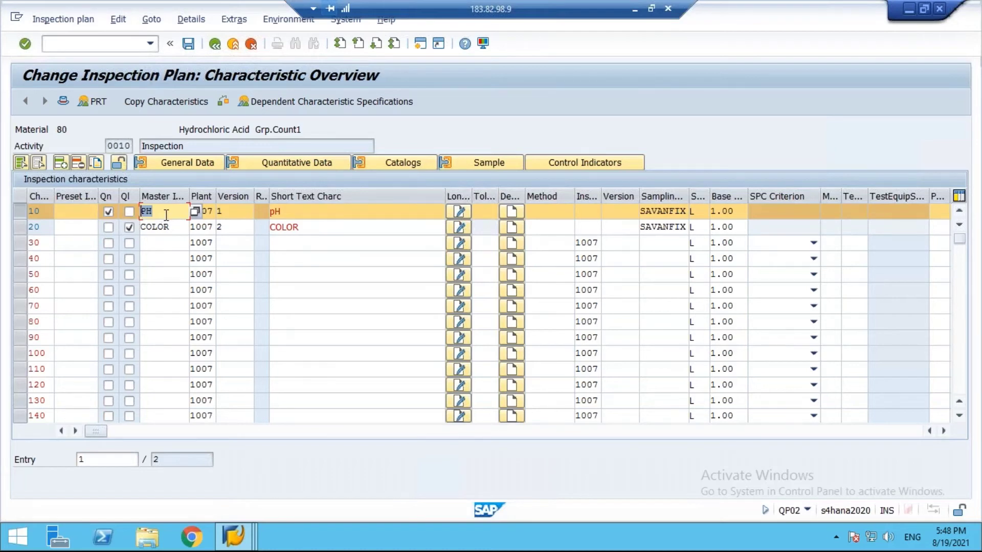
{"action": "left_click", "coordinate": [30, 211]}
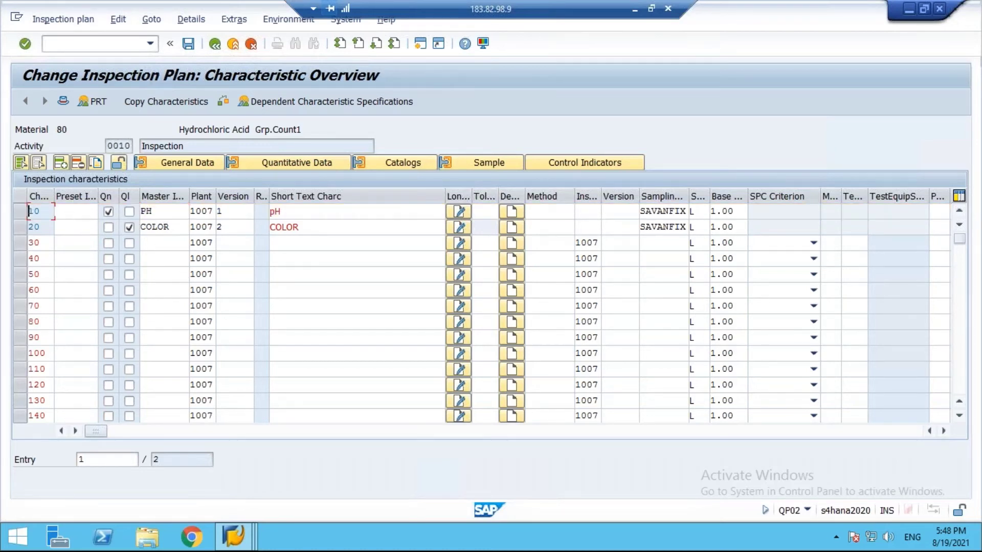
Clear the master characteristic, short text and sampling procedure of characteristic 10, leaving plant 1007 and version 1 in place.
{"action": "left_click", "coordinate": [153, 211]}
{"action": "key", "text": "Delete"}
{"action": "key", "text": "Tab"}
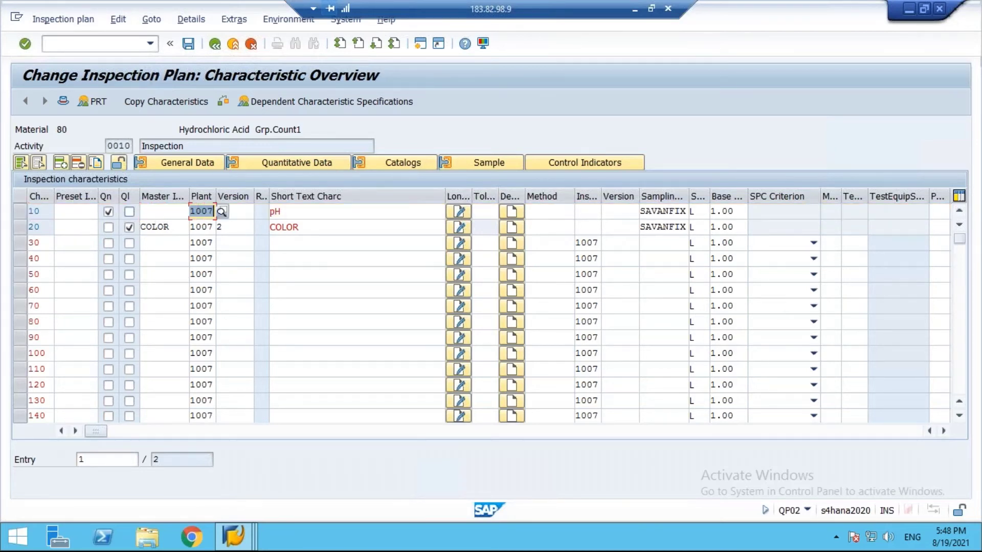
{"action": "key", "text": "Tab"}
{"action": "type", "text": "1"}
{"action": "key", "text": "Tab"}
{"action": "key", "text": "Delete"}
{"action": "key", "text": "Tab"}
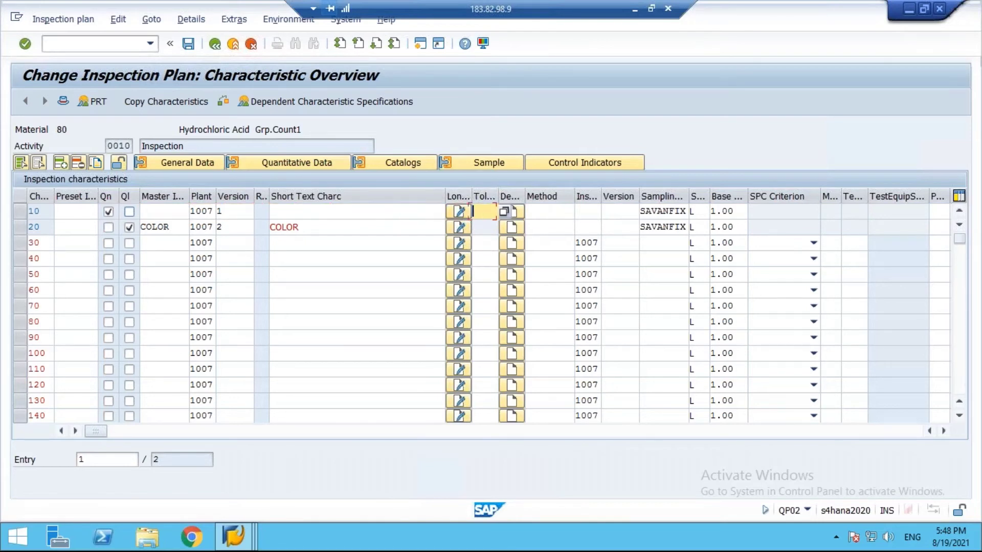
{"action": "key", "text": "Tab"}
{"action": "key", "text": "Tab"}
{"action": "key", "text": "Tab"}
{"action": "key", "text": "Tab"}
{"action": "key", "text": "Tab"}
{"action": "key", "text": "Delete"}
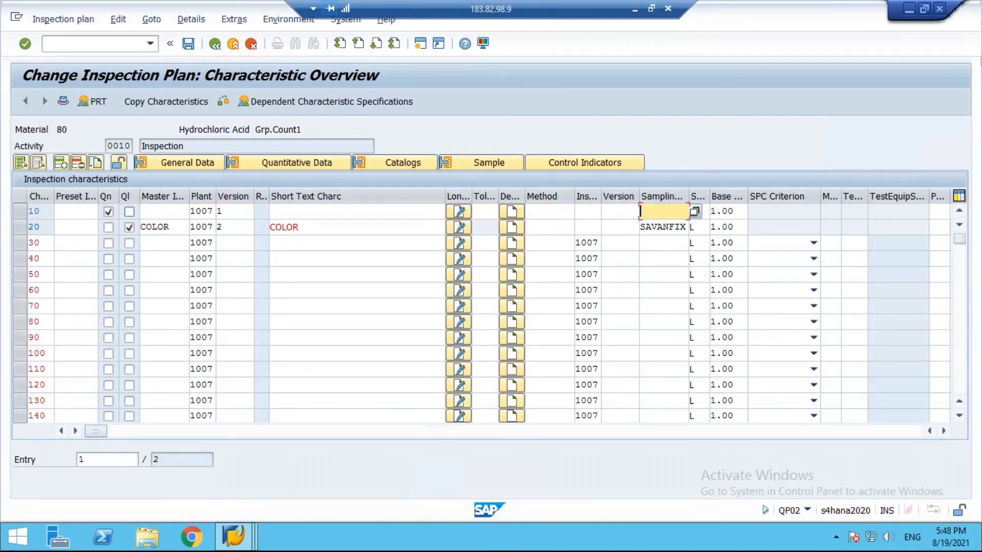
Enter master characteristic PH, version 2, for characteristic 10 and accept overwriting it with the master data.
{"action": "left_click", "coordinate": [168, 215]}
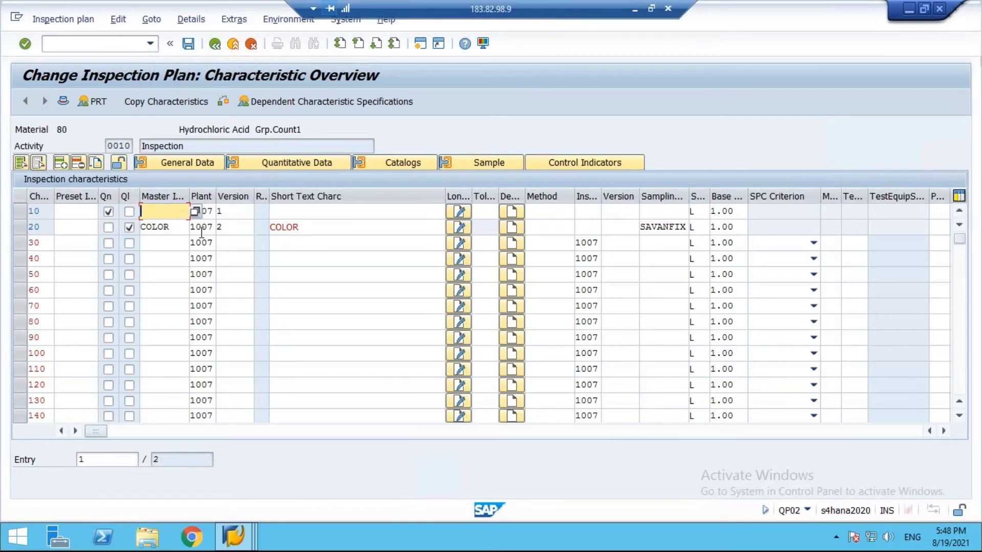
{"action": "type", "text": "PH"}
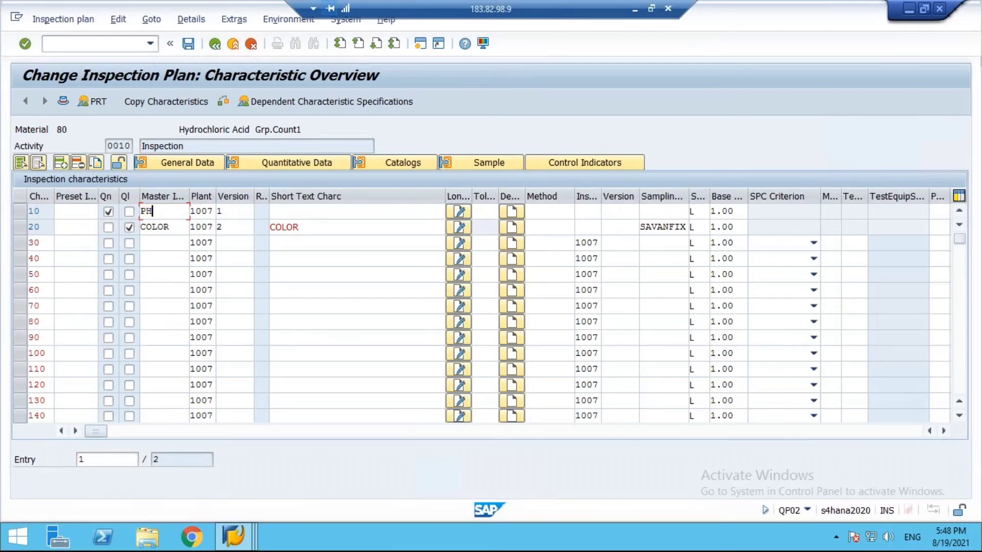
{"action": "key", "text": "Return"}
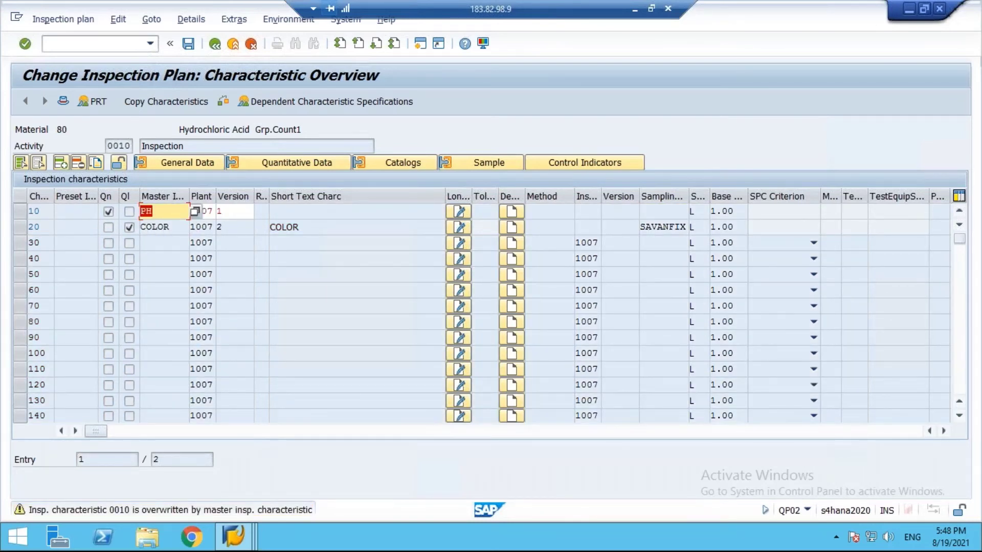
{"action": "key", "text": "Return"}
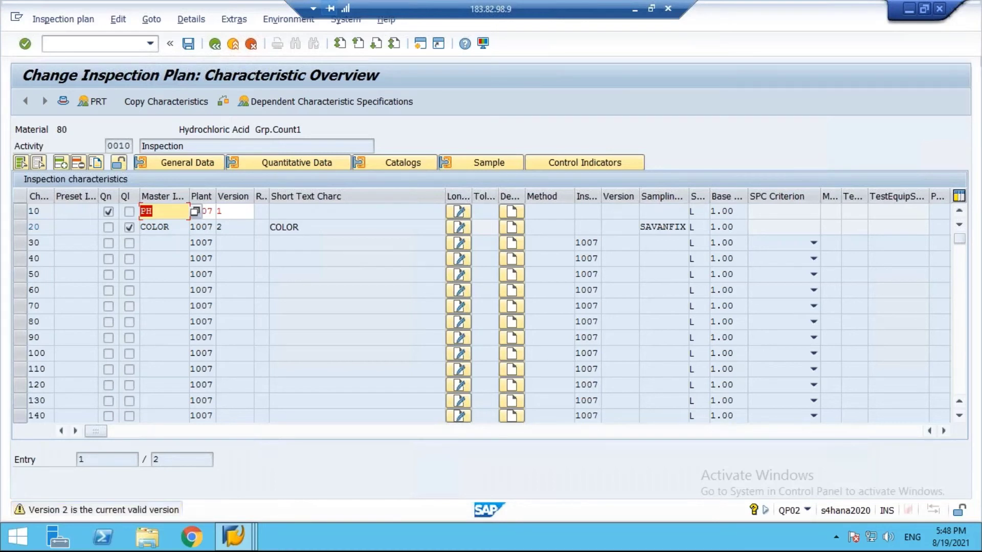
{"action": "left_click", "coordinate": [233, 213]}
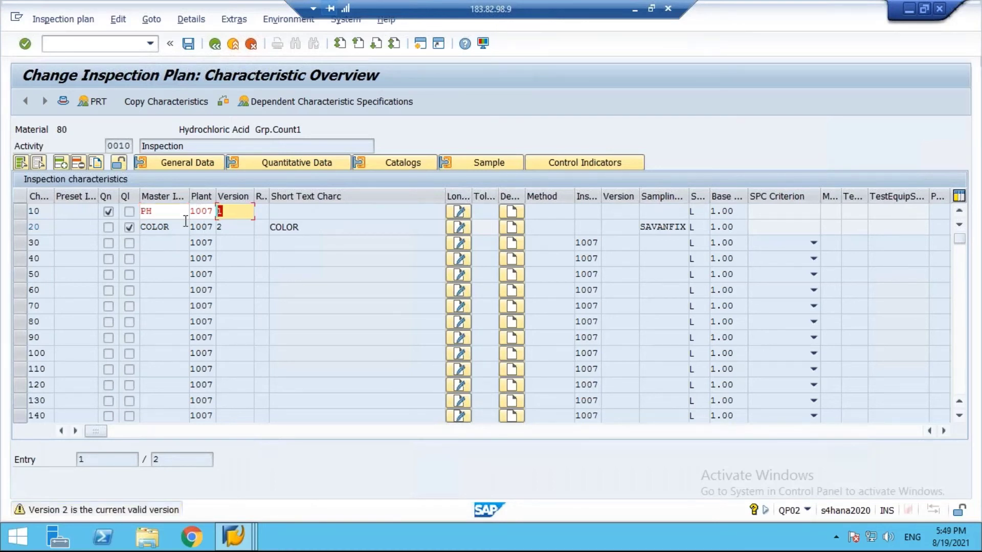
{"action": "key", "text": "BackSpace"}
{"action": "type", "text": "2"}
{"action": "key", "text": "Return"}
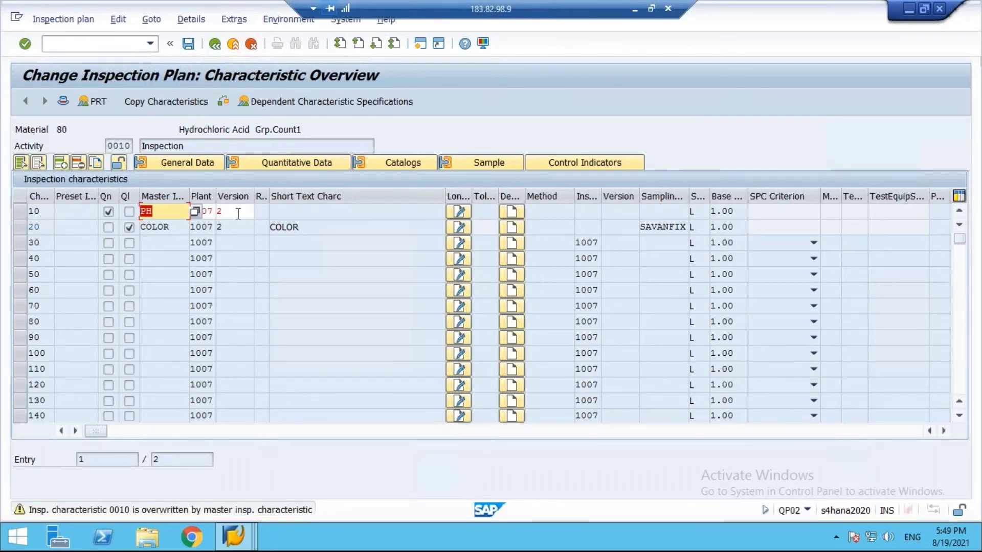
{"action": "key", "text": "Return"}
Assign sampling procedure SAVANFIX to the pH characteristic and return to the characteristic overview.
{"action": "left_click", "coordinate": [174, 245]}
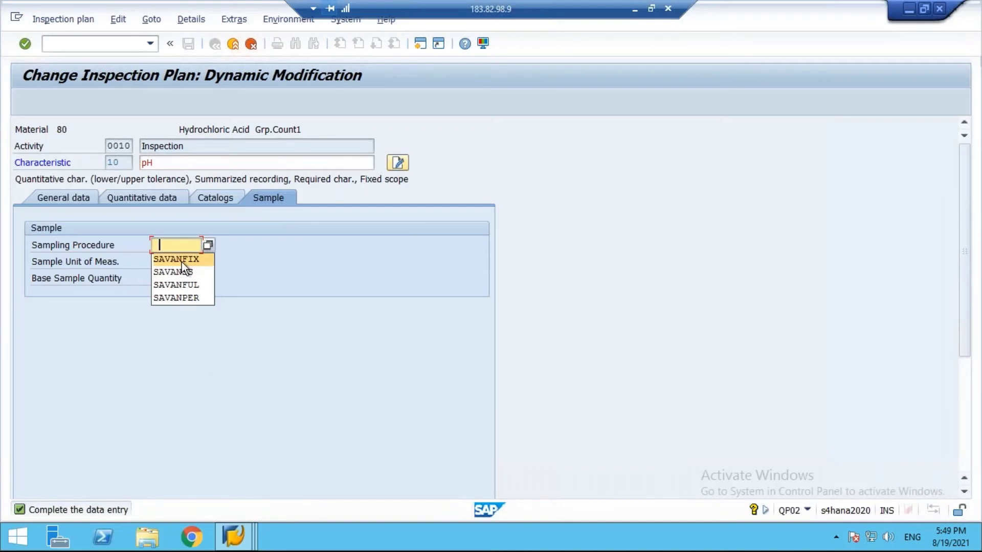
{"action": "left_click", "coordinate": [182, 260]}
{"action": "key", "text": "F3"}
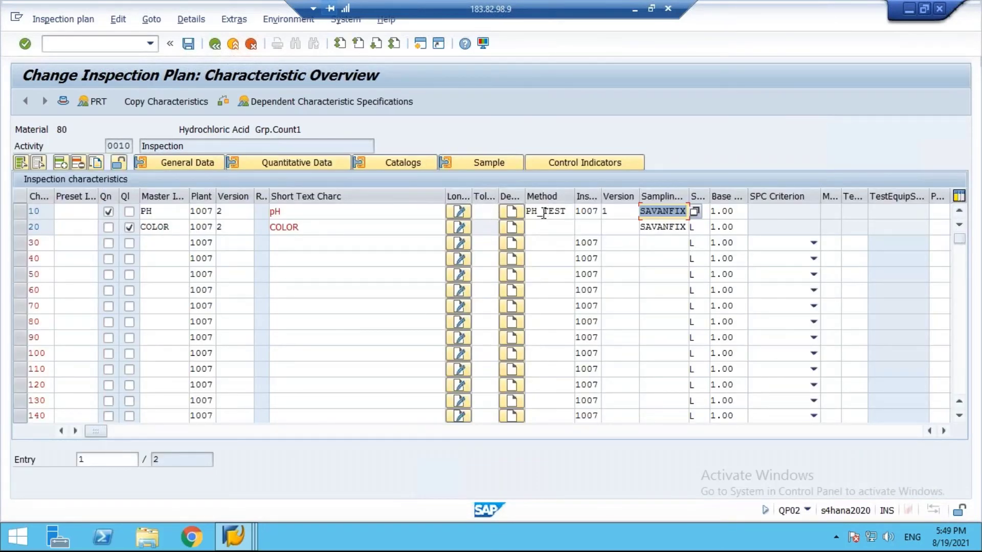
Check the inspection method taken over from master characteristic PH and save the inspection plan.
{"action": "left_click_drag", "start_coordinate": [566, 212], "coordinate": [518, 212]}
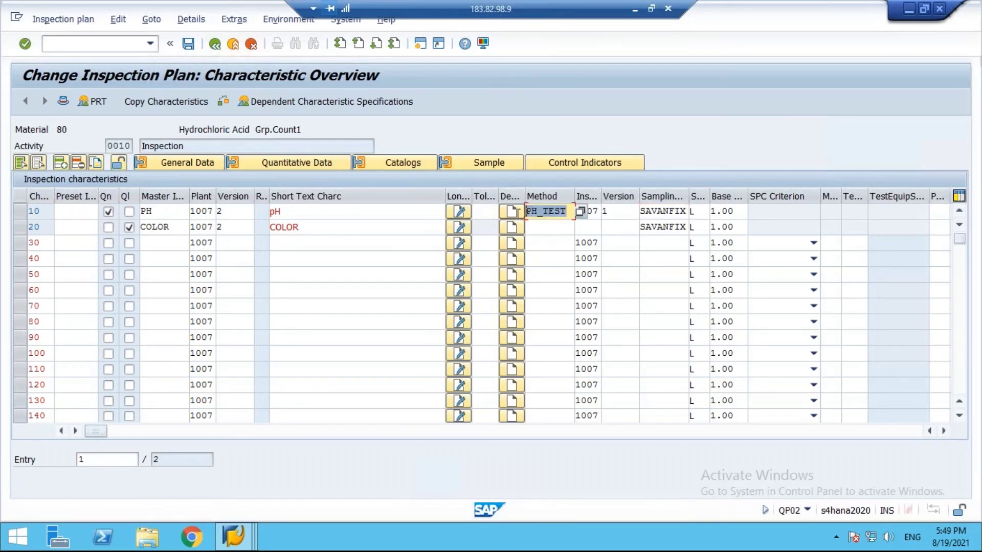
{"action": "left_click_drag", "start_coordinate": [162, 214], "coordinate": [114, 214]}
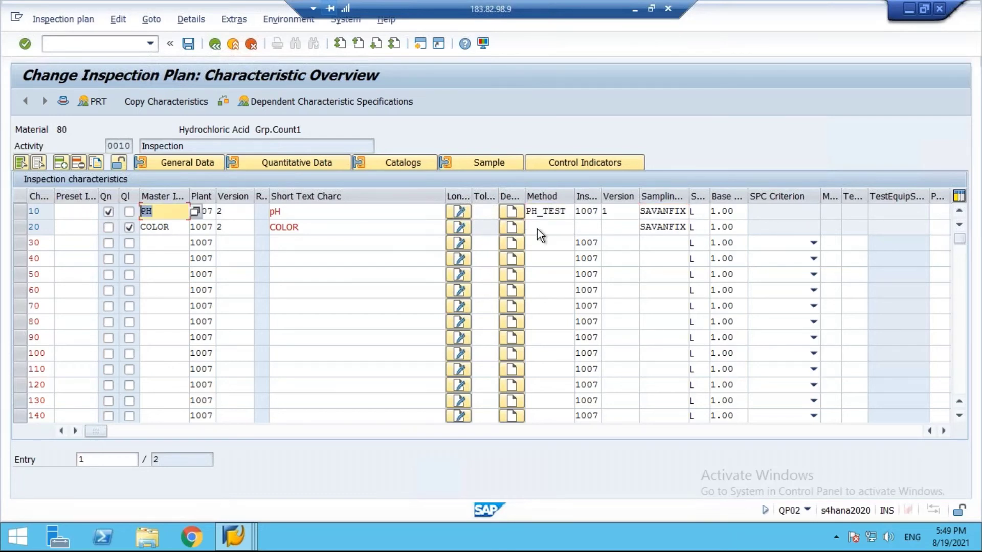
{"action": "left_click_drag", "start_coordinate": [570, 211], "coordinate": [525, 212]}
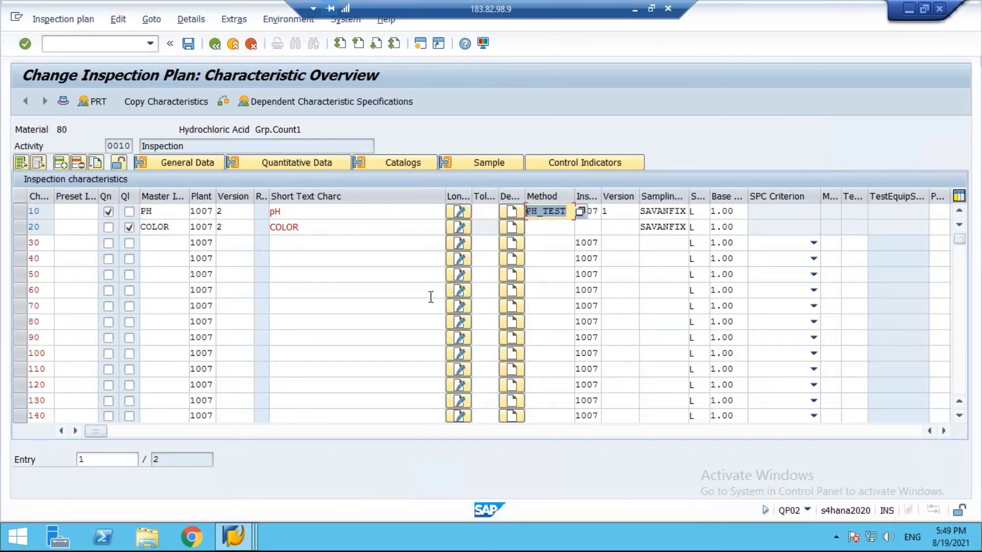
{"action": "left_click", "coordinate": [187, 44]}
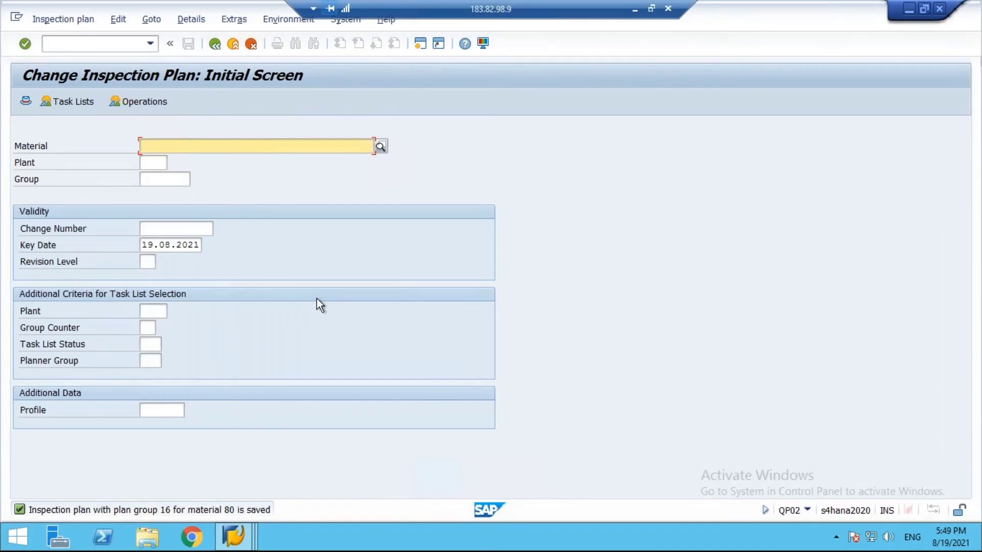
Leave the inspection plan transaction and start QA01 for material 80, plant 1007, inspection lot origin 89.
{"action": "left_click", "coordinate": [214, 44]}
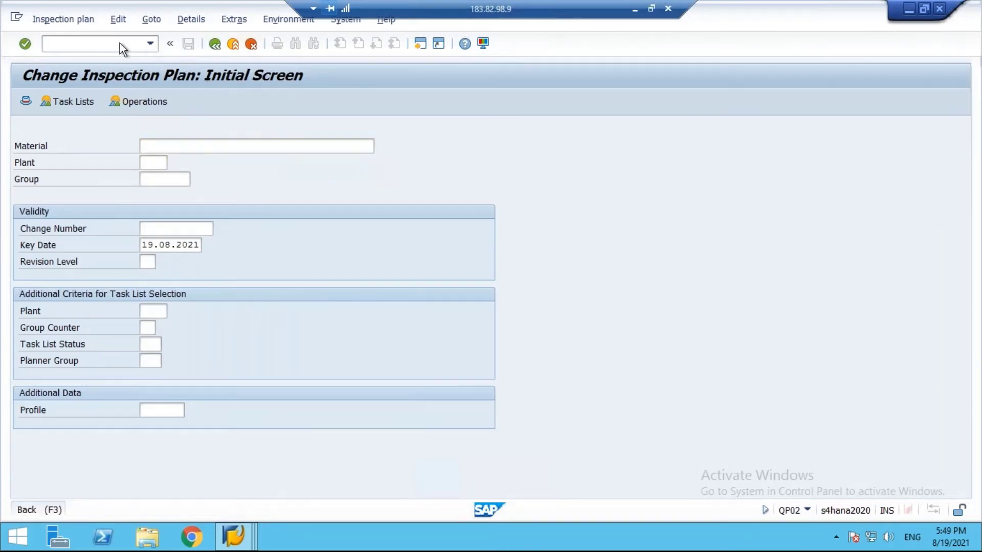
{"action": "type", "text": "QA01"}
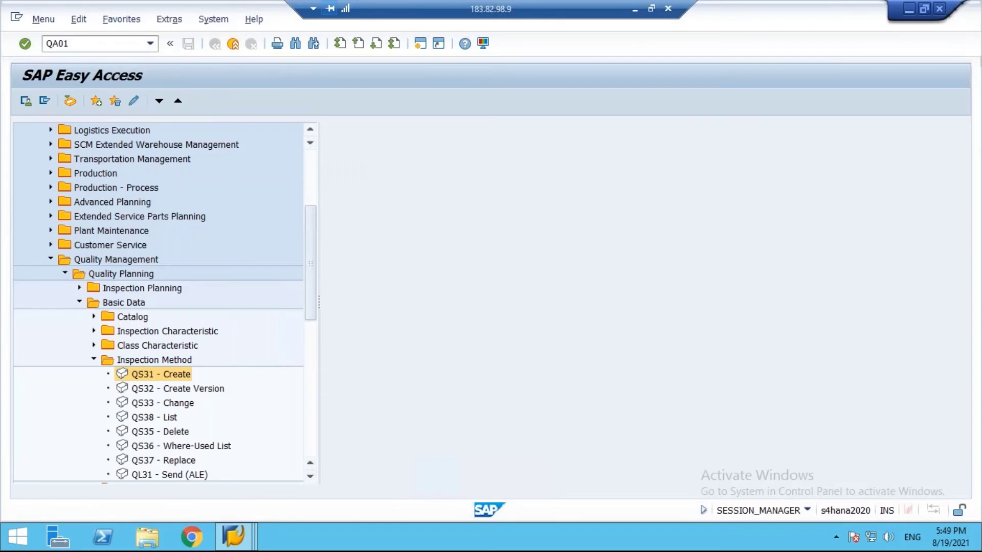
{"action": "key", "text": "Return"}
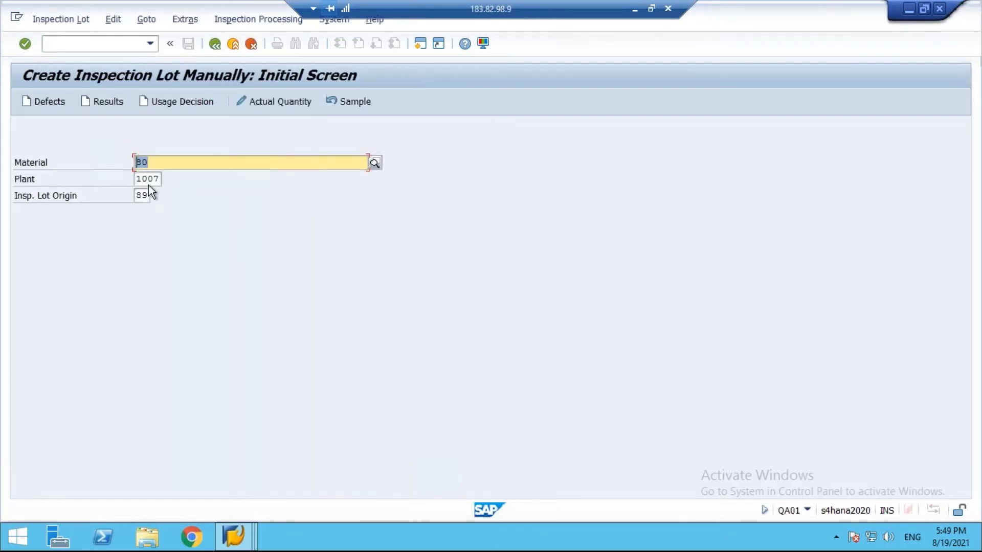
{"action": "key", "text": "Return"}
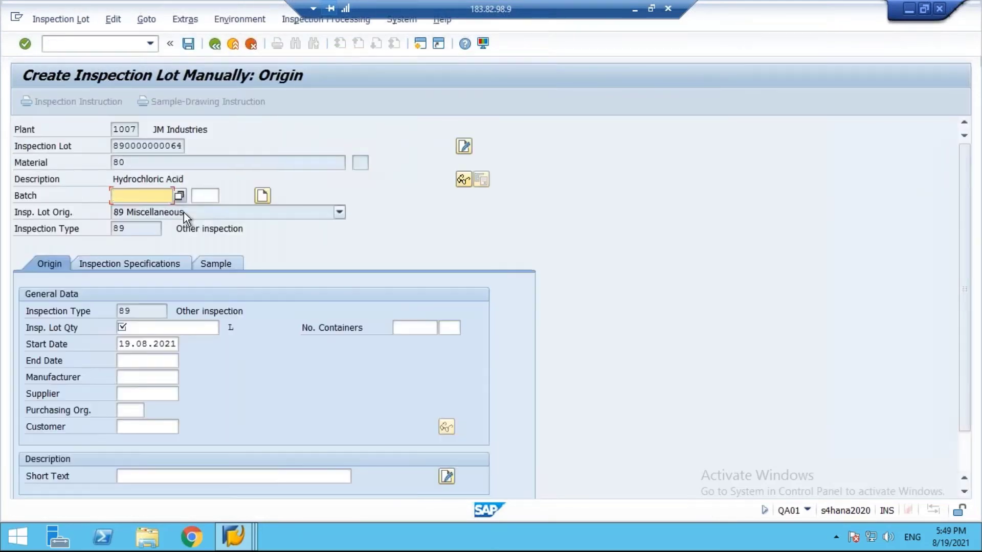
Set the inspection lot quantity to 100 L and create a new batch for the lot.
{"action": "left_click", "coordinate": [170, 331]}
{"action": "left_click", "coordinate": [129, 341]}
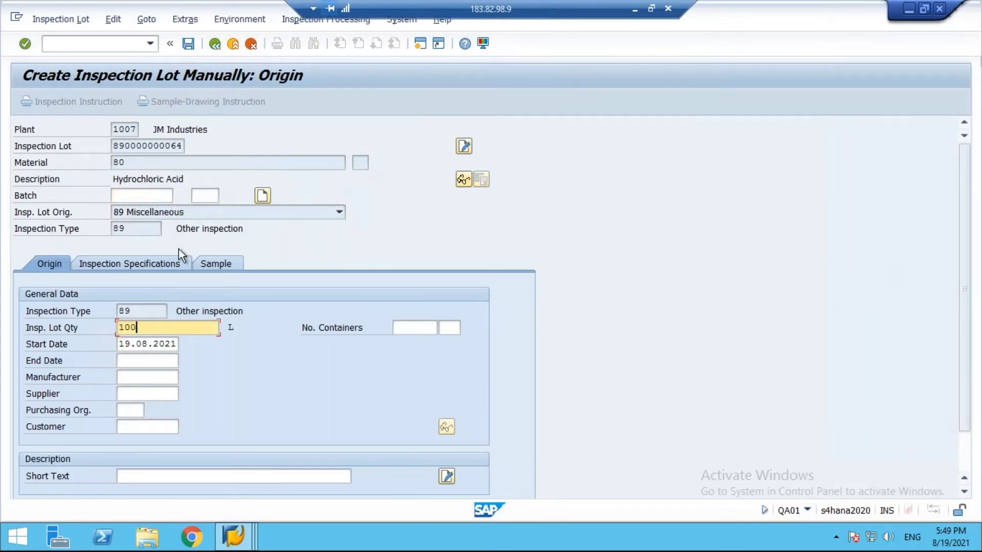
{"action": "left_click", "coordinate": [263, 197]}
{"action": "key", "text": "Return"}
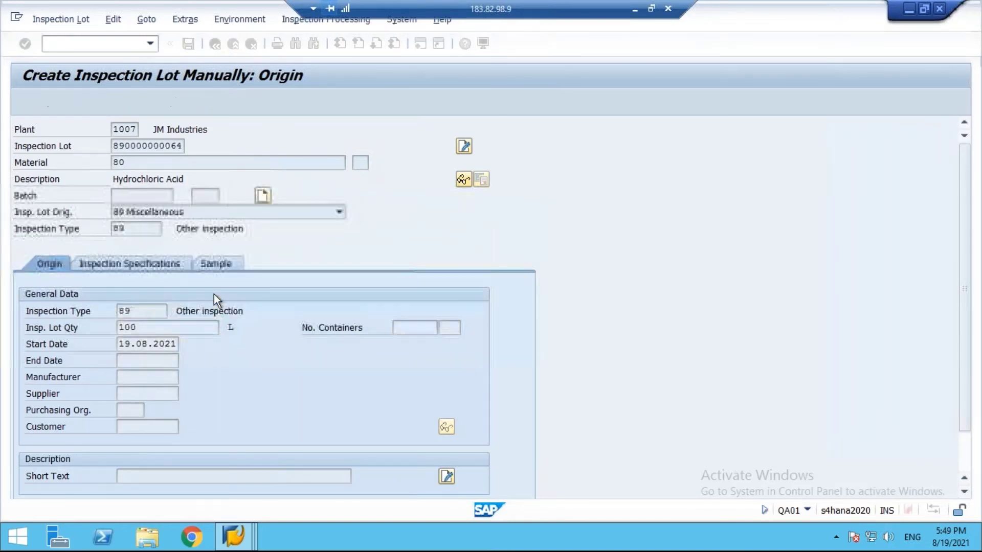
Assign the task list to the inspection lot and save the lot with its sample size calculated.
{"action": "left_click", "coordinate": [137, 268]}
{"action": "left_click", "coordinate": [85, 408]}
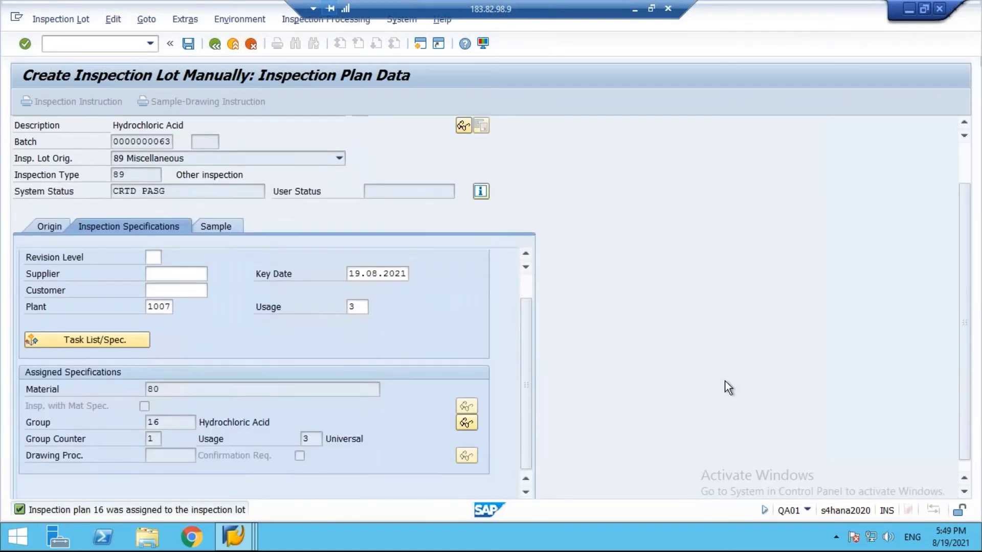
{"action": "left_click", "coordinate": [221, 269]}
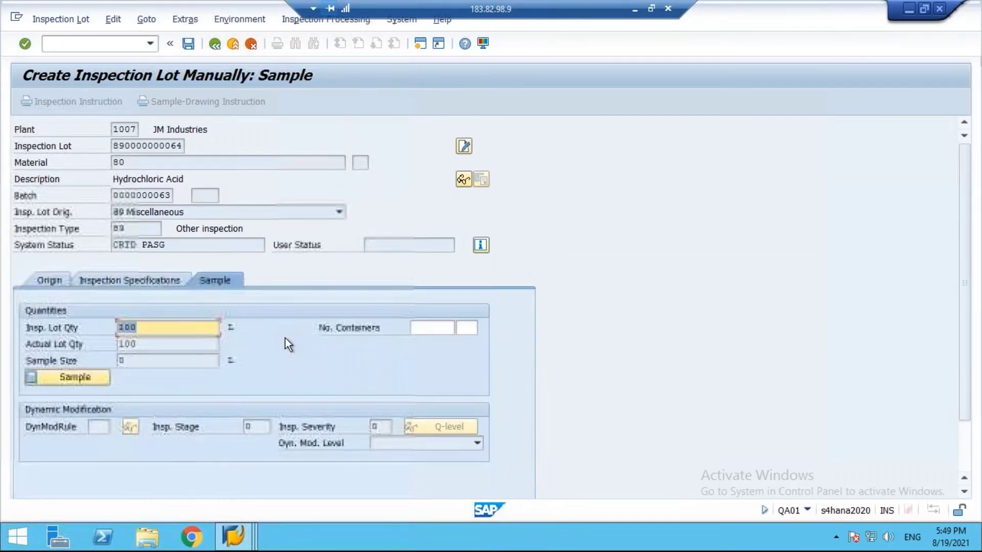
{"action": "left_click", "coordinate": [72, 372]}
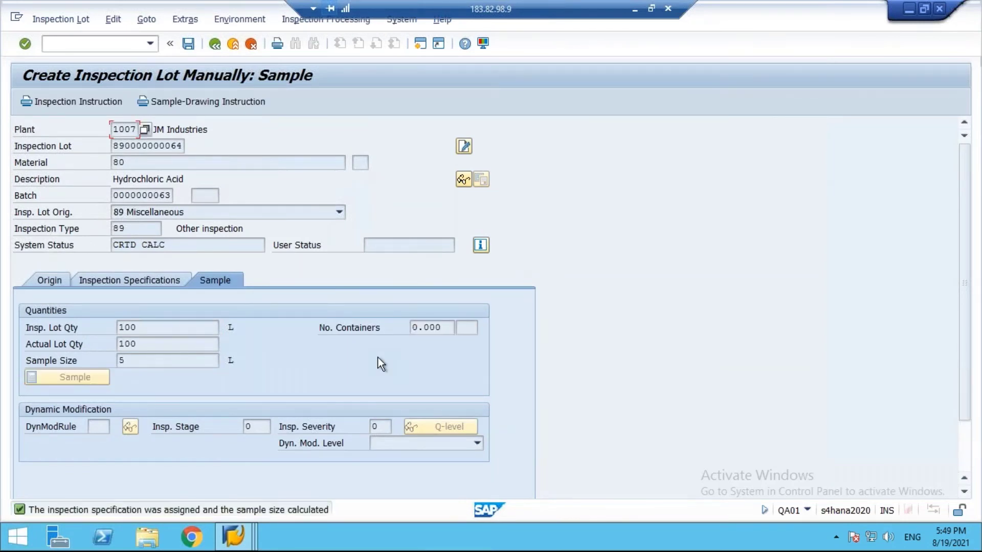
{"action": "left_click", "coordinate": [188, 44]}
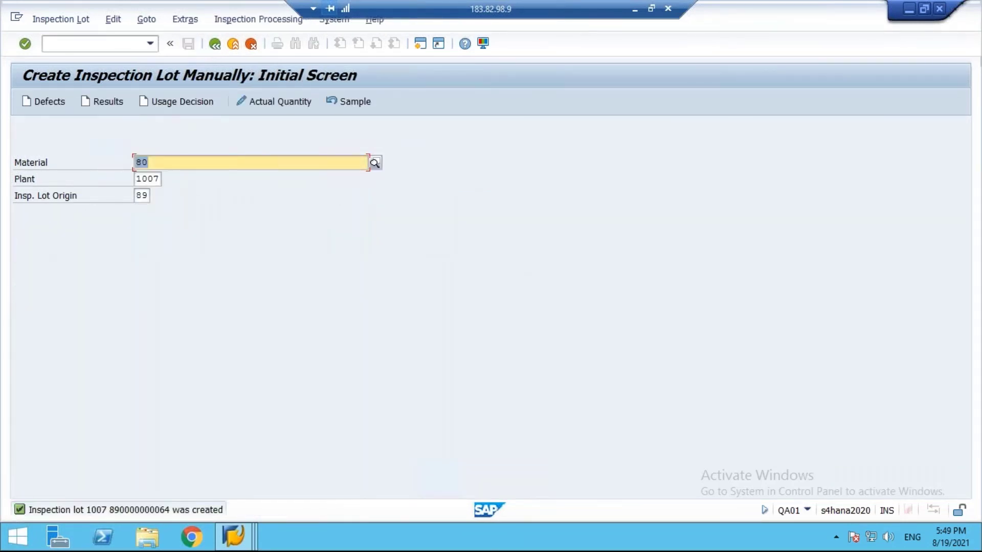
Open results recording for the newly created inspection lot, operation 0010 in plant 1007, with all characteristics.
{"action": "left_click", "coordinate": [47, 21]}
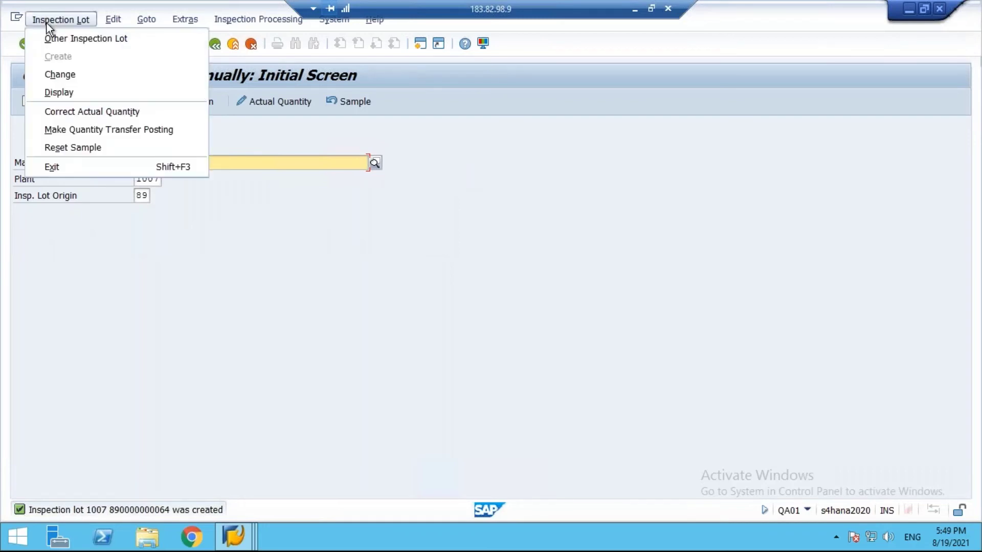
{"action": "left_click", "coordinate": [59, 75]}
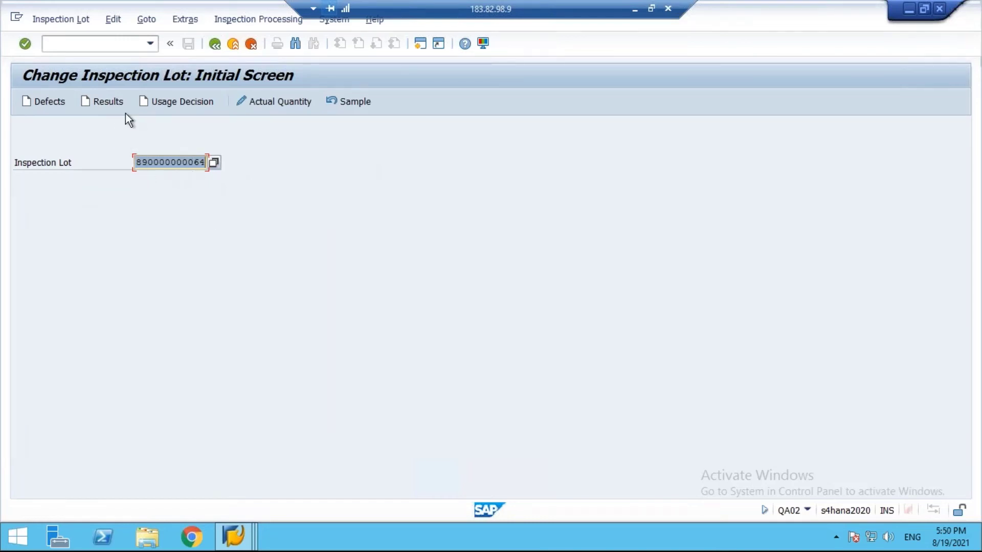
{"action": "left_click", "coordinate": [106, 101]}
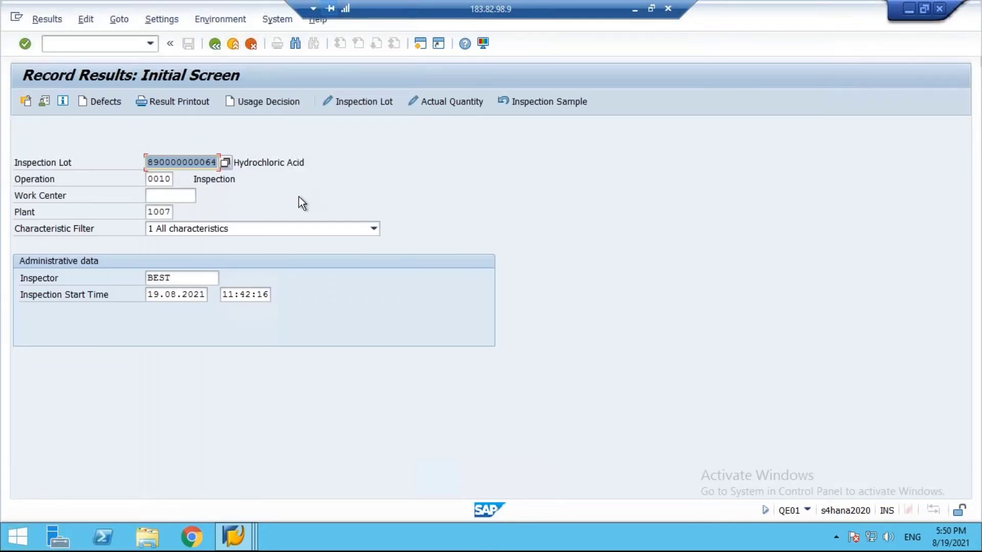
{"action": "key", "text": "Return"}
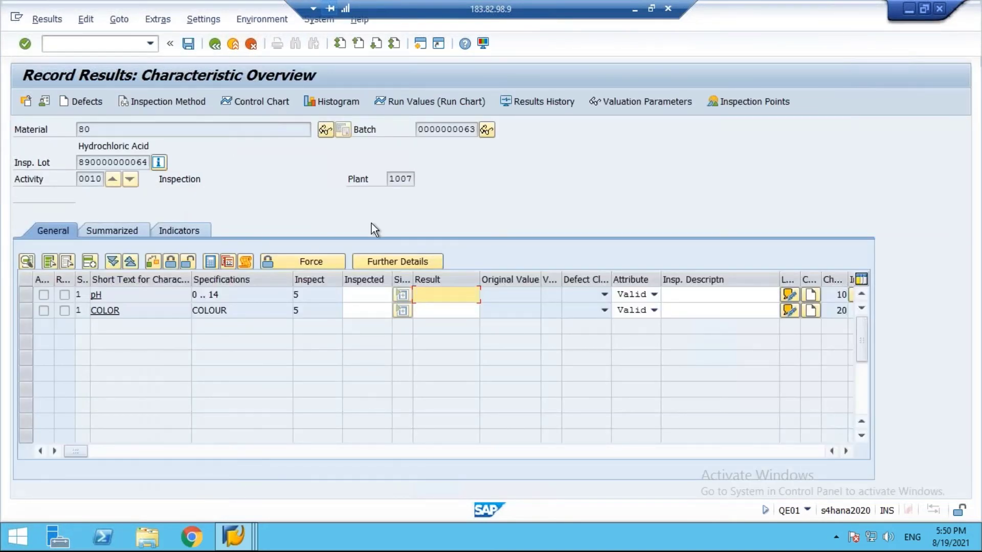
Select the pH characteristic and display the long text of its inspection method.
{"action": "left_click", "coordinate": [23, 293]}
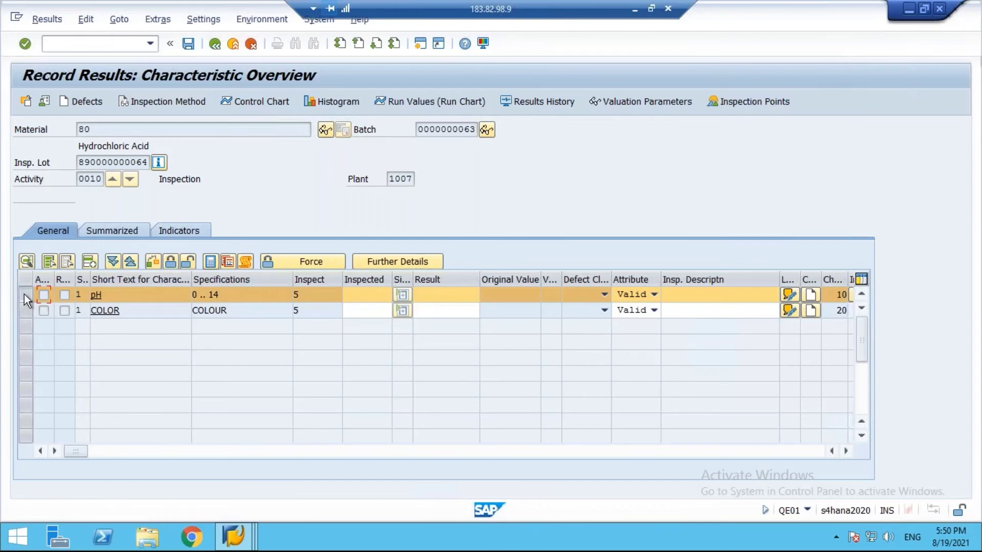
{"action": "left_click", "coordinate": [24, 295]}
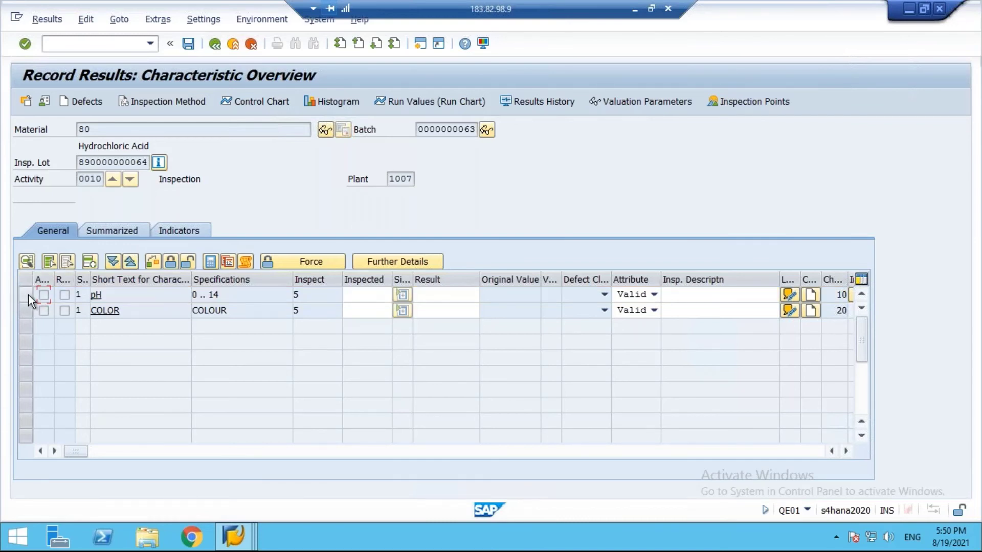
{"action": "left_click", "coordinate": [29, 294]}
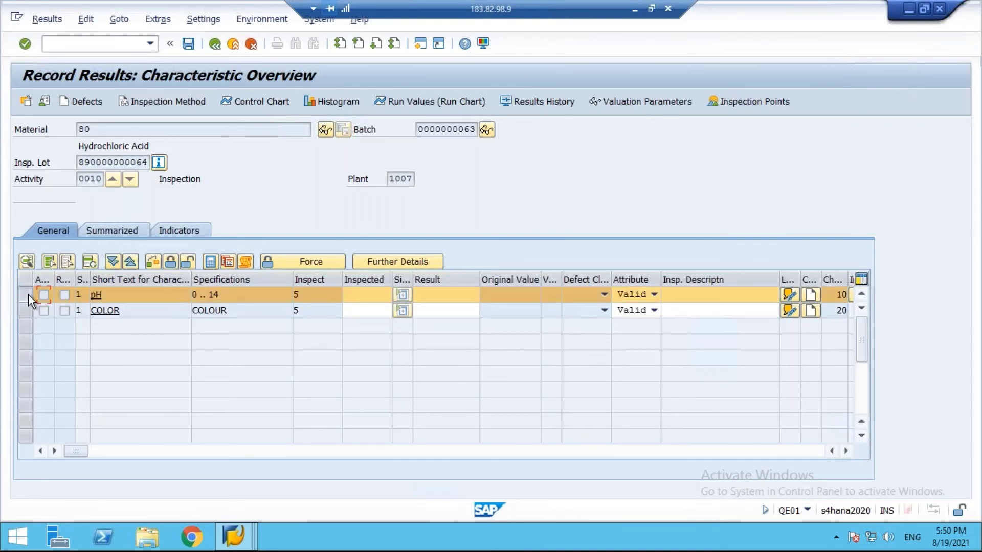
{"action": "left_click", "coordinate": [171, 103]}
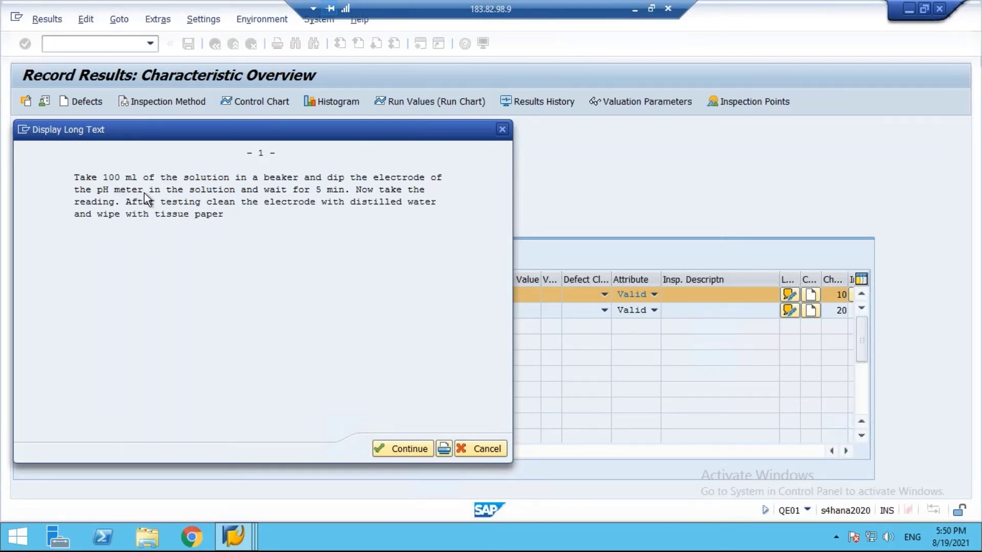
Switch to Chrome, search Google Images for "quality control laboratory" and view the laboratory instruments and Trimax Bio sciences quality assurance pictures.
{"action": "left_click", "coordinate": [635, 11]}
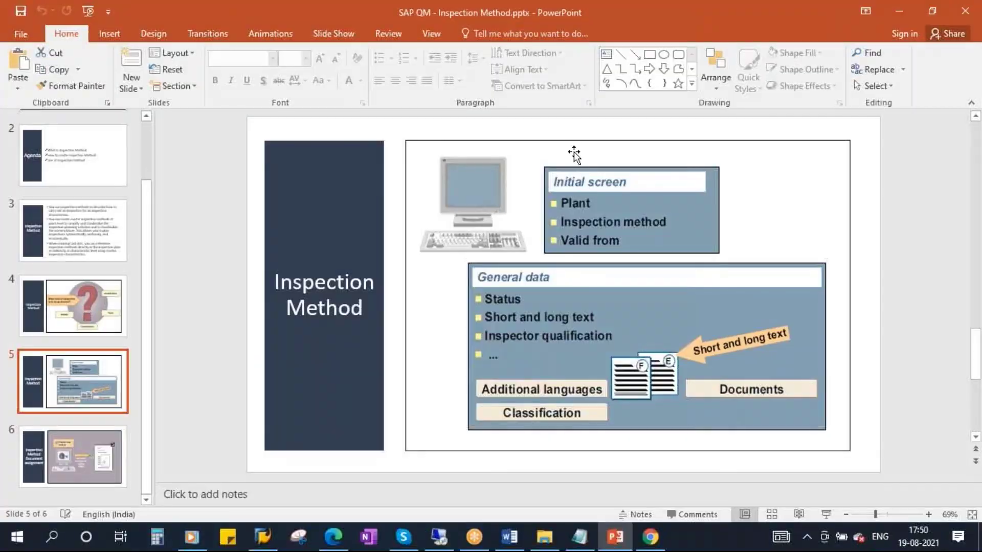
{"action": "left_click", "coordinate": [650, 536]}
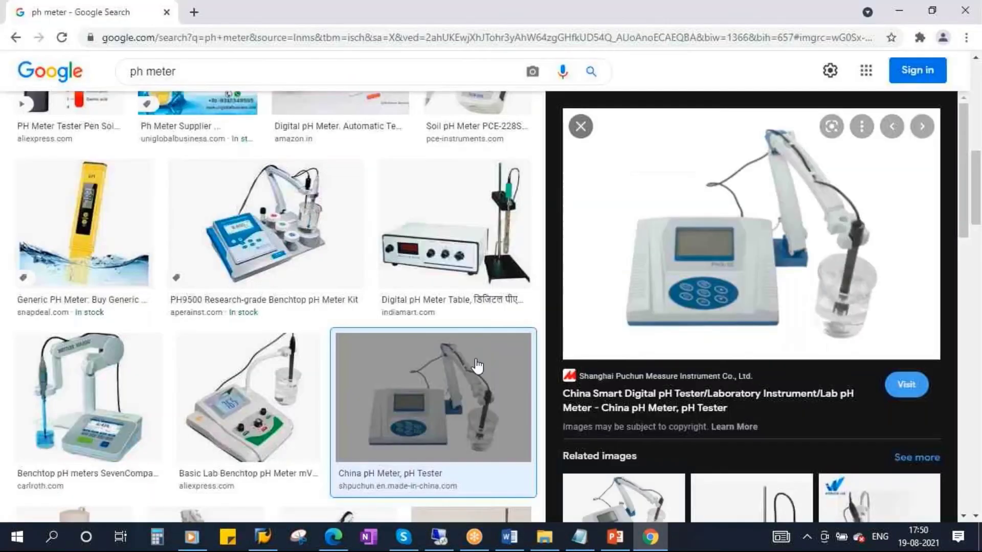
{"action": "scroll", "coordinate": [205, 255], "scroll_direction": "down", "scroll_amount": 5}
{"action": "left_click_drag", "start_coordinate": [176, 71], "coordinate": [104, 80]}
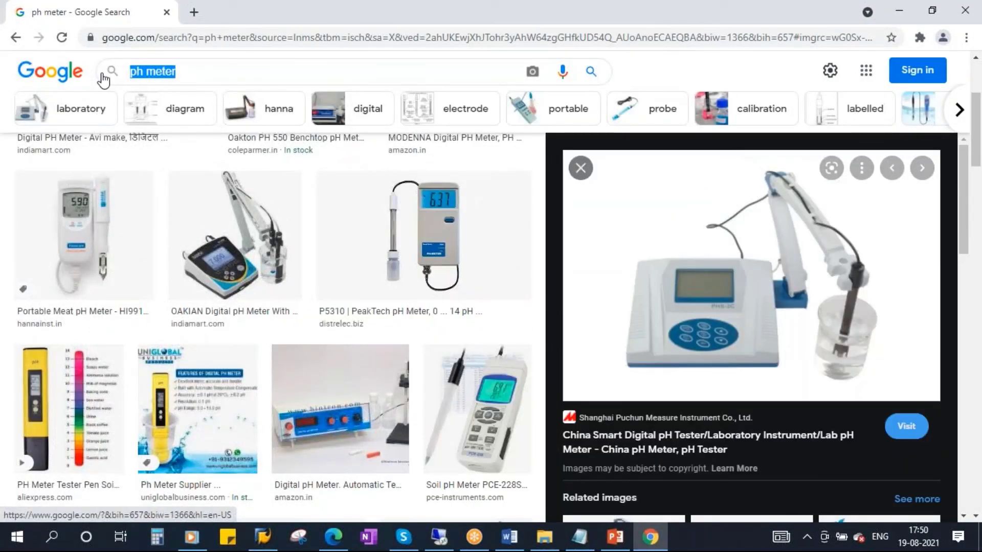
{"action": "type", "text": "QUALIT"}
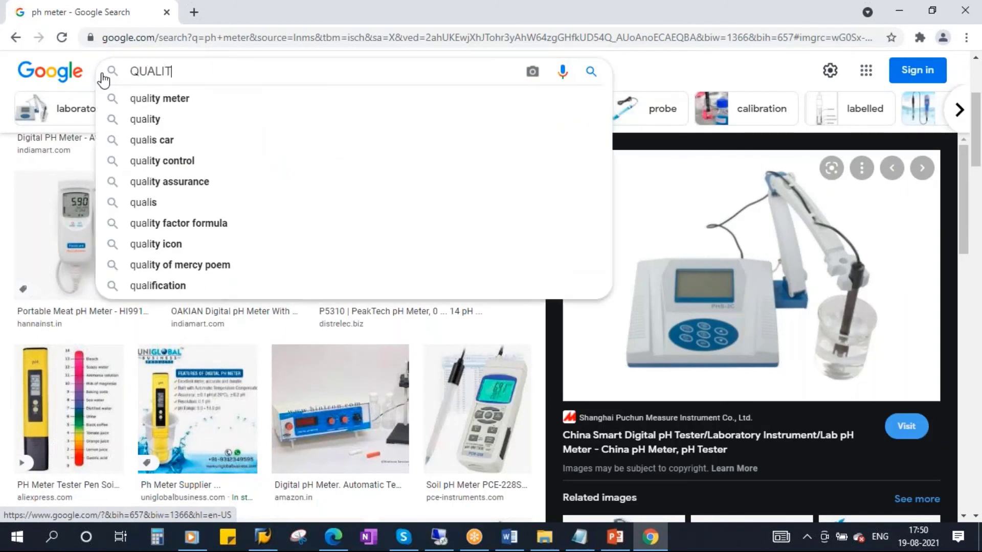
{"action": "type", "text": "Y CONTROL LA"}
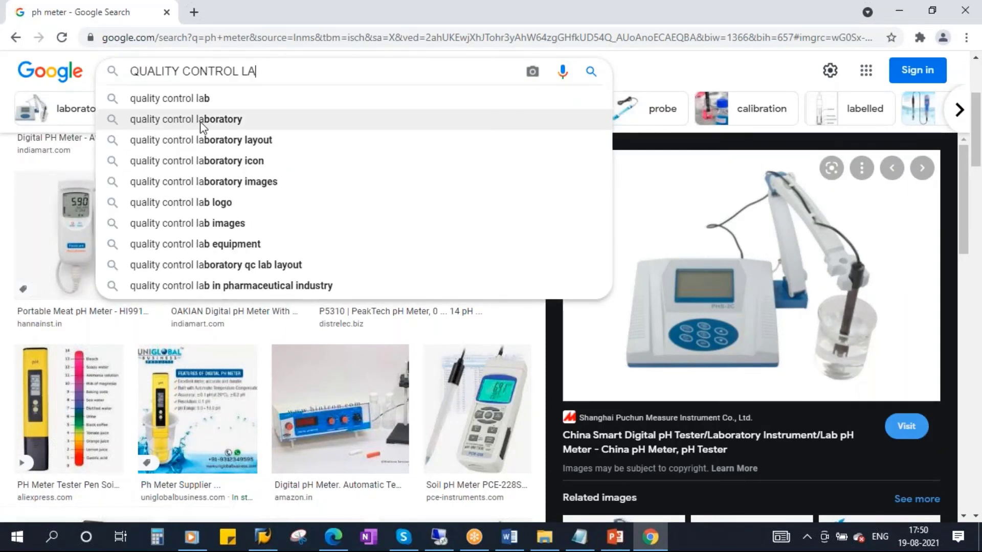
{"action": "left_click", "coordinate": [200, 120]}
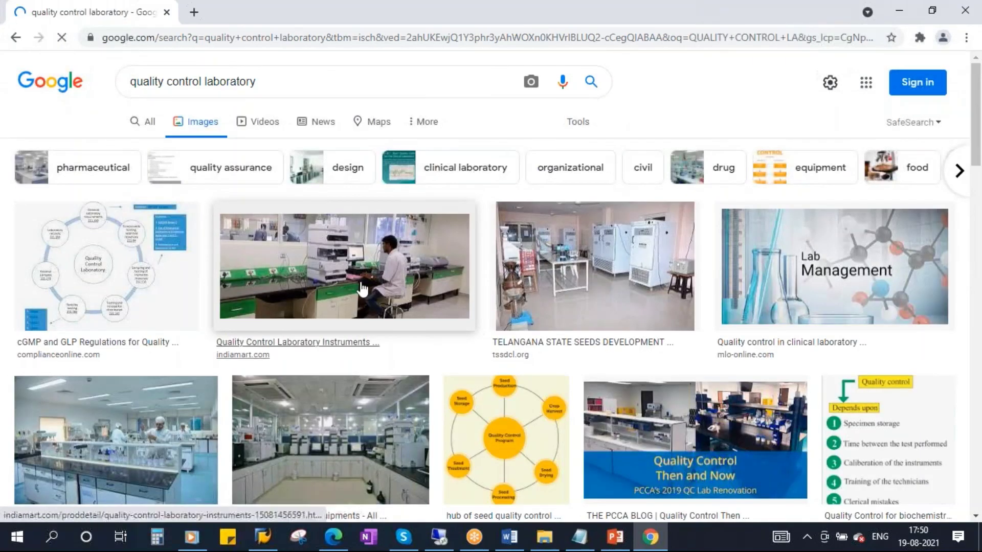
{"action": "left_click", "coordinate": [397, 281]}
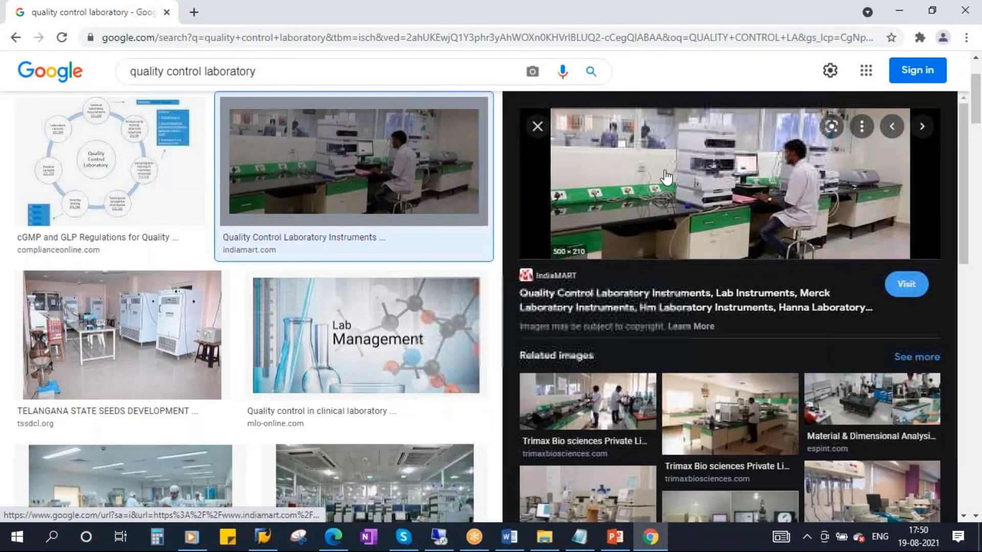
{"action": "left_click", "coordinate": [598, 396]}
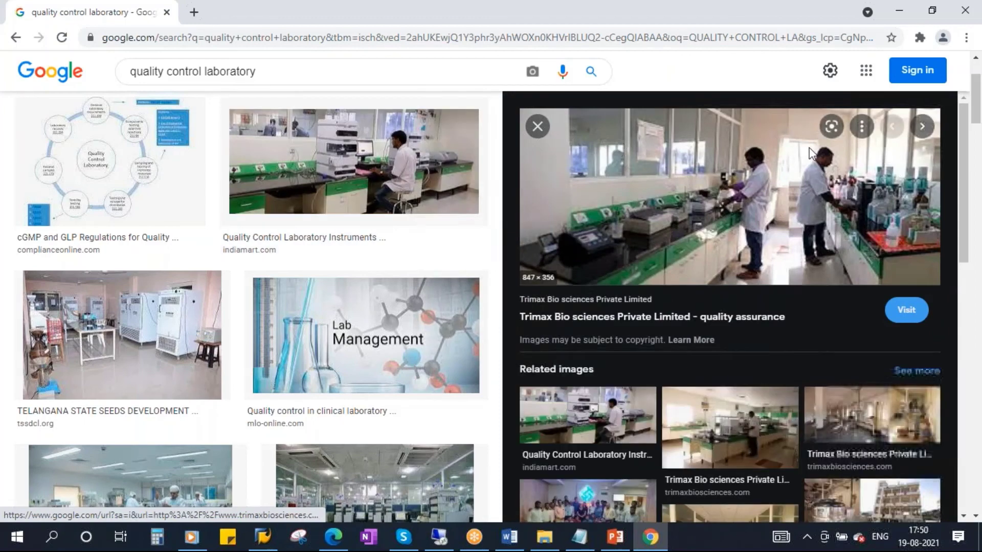
Return to the SAP session, close the inspection method text, and enter 5 inspected and result 8 for the pH characteristic.
{"action": "left_click", "coordinate": [439, 536]}
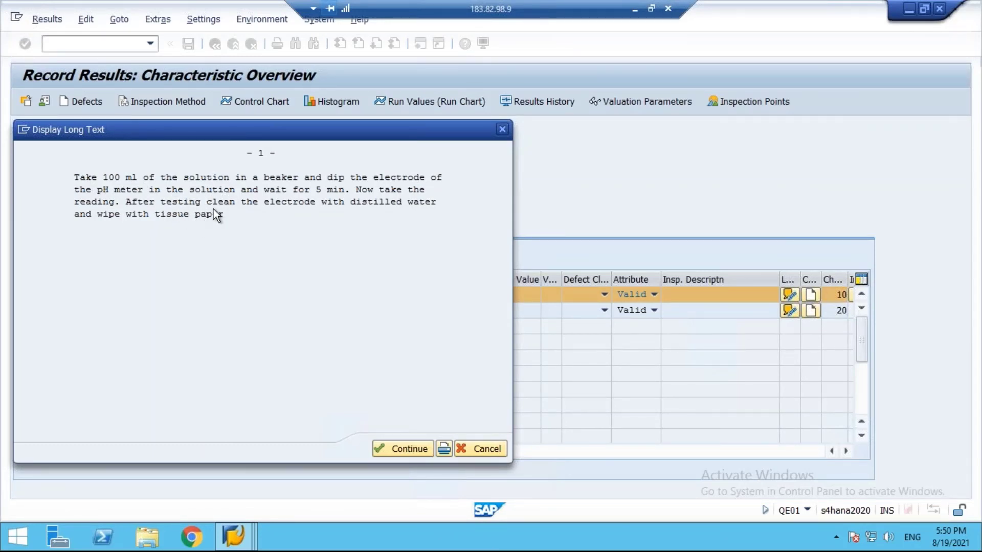
{"action": "left_click", "coordinate": [488, 449]}
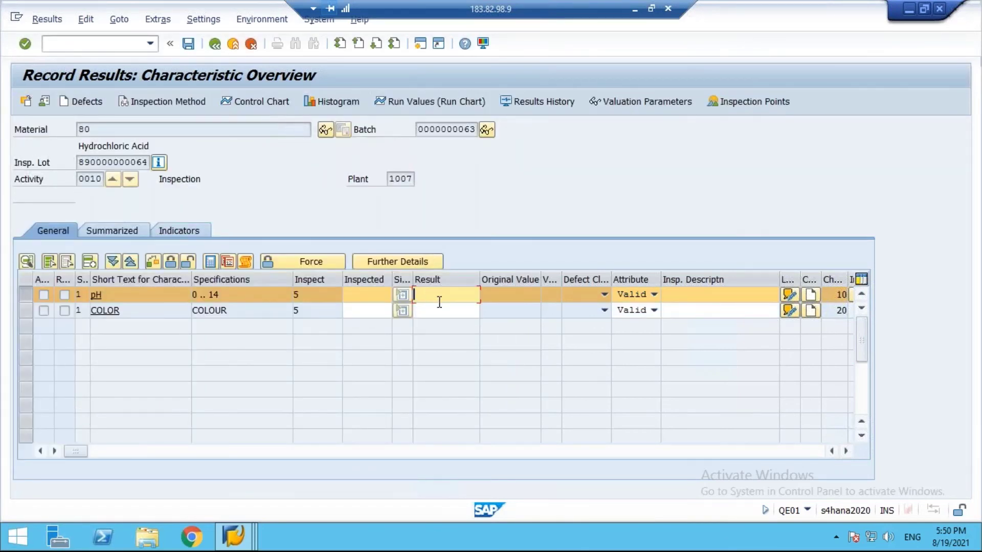
{"action": "left_click", "coordinate": [373, 292]}
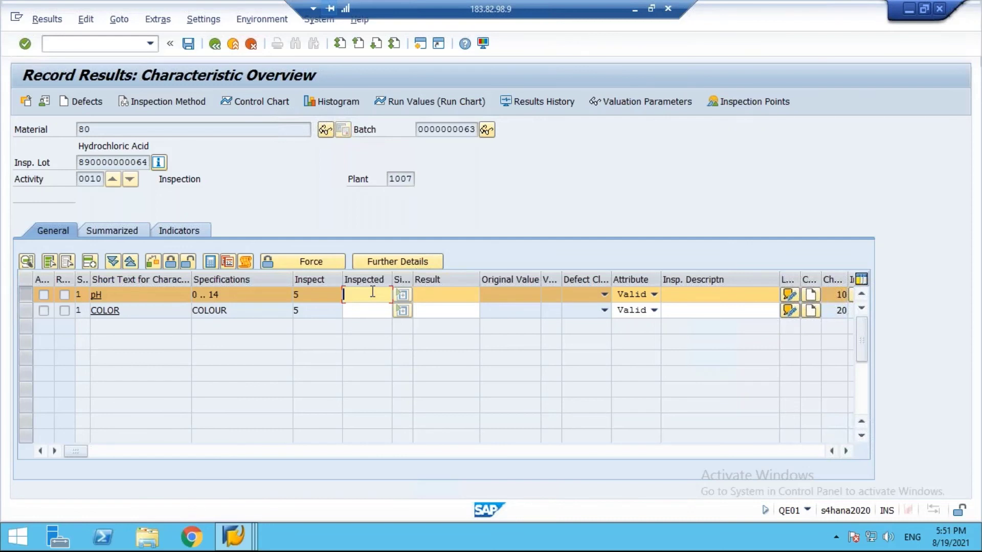
{"action": "type", "text": "5"}
{"action": "left_click", "coordinate": [440, 299]}
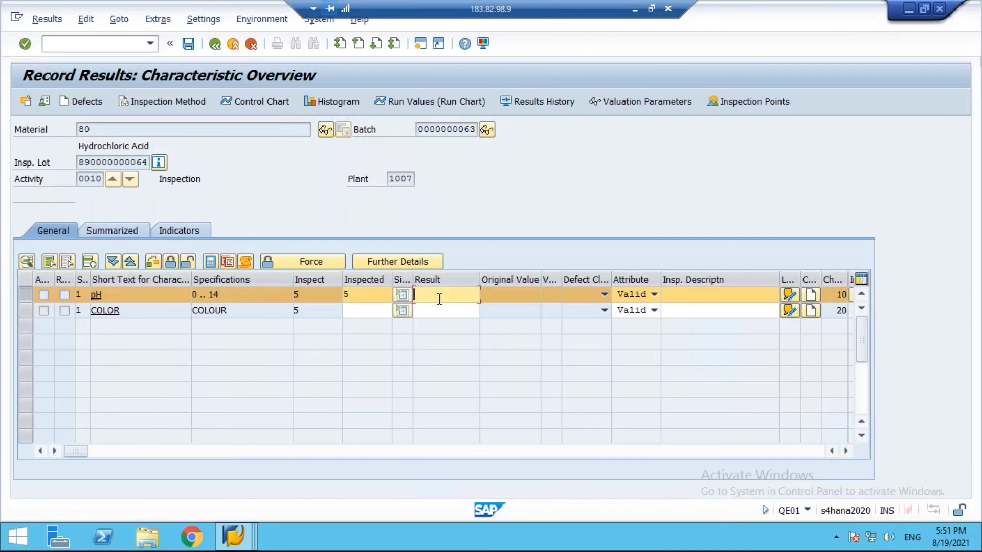
{"action": "type", "text": "8"}
Open the TXT original linked to the pH inspection method, allowing and remembering the security request, and close it with the document list.
{"action": "left_click_drag", "start_coordinate": [87, 452], "coordinate": [256, 452]}
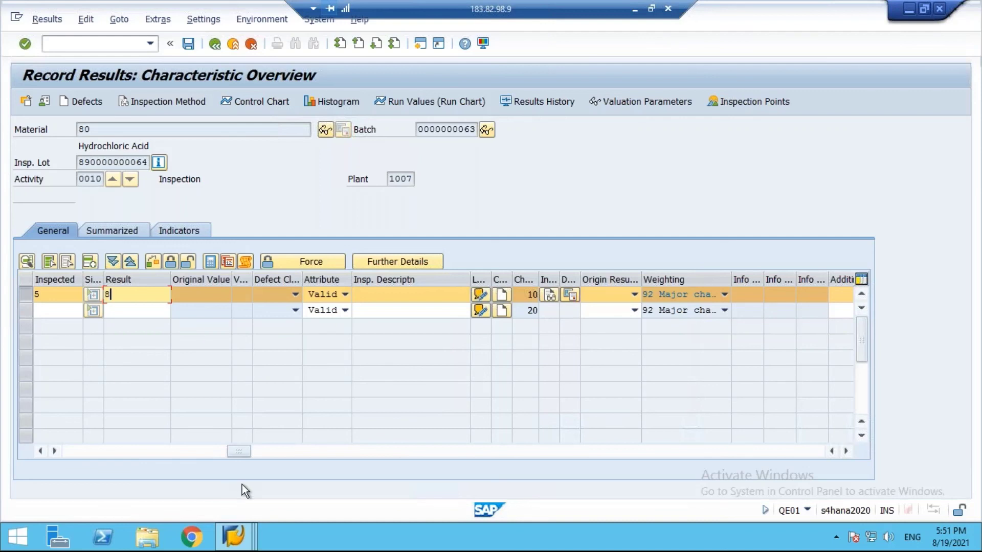
{"action": "left_click_drag", "start_coordinate": [247, 452], "coordinate": [76, 452]}
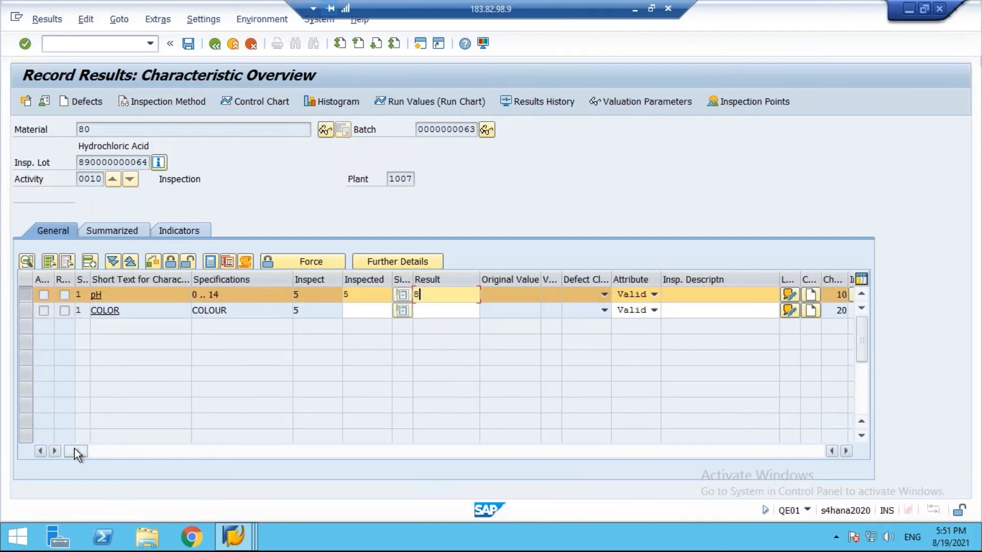
{"action": "left_click_drag", "start_coordinate": [75, 449], "coordinate": [339, 449]}
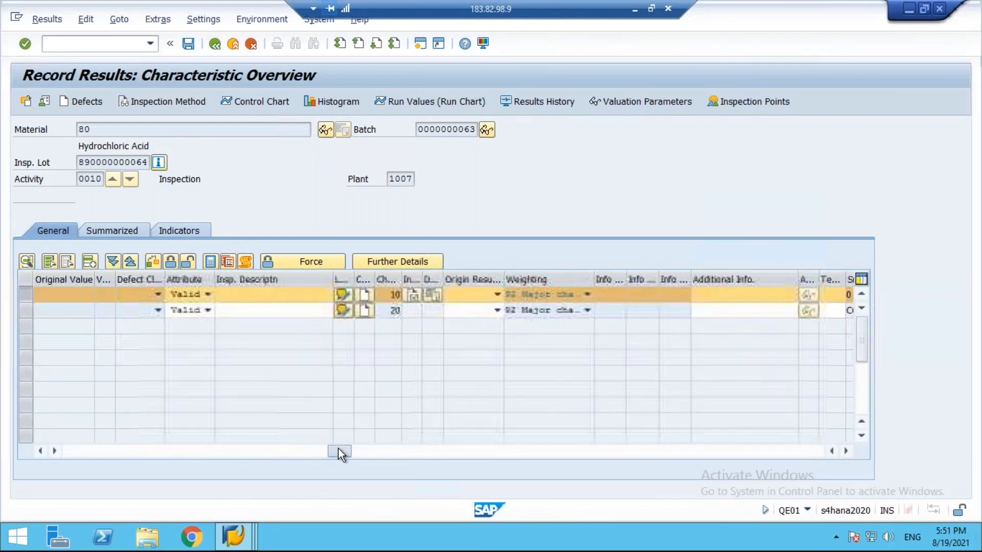
{"action": "left_click", "coordinate": [435, 296]}
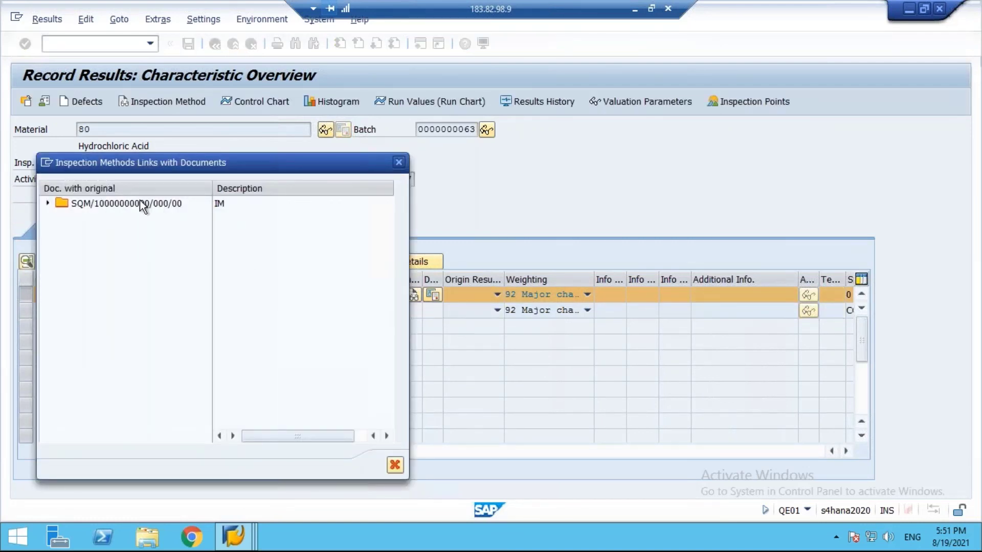
{"action": "left_click", "coordinate": [47, 204]}
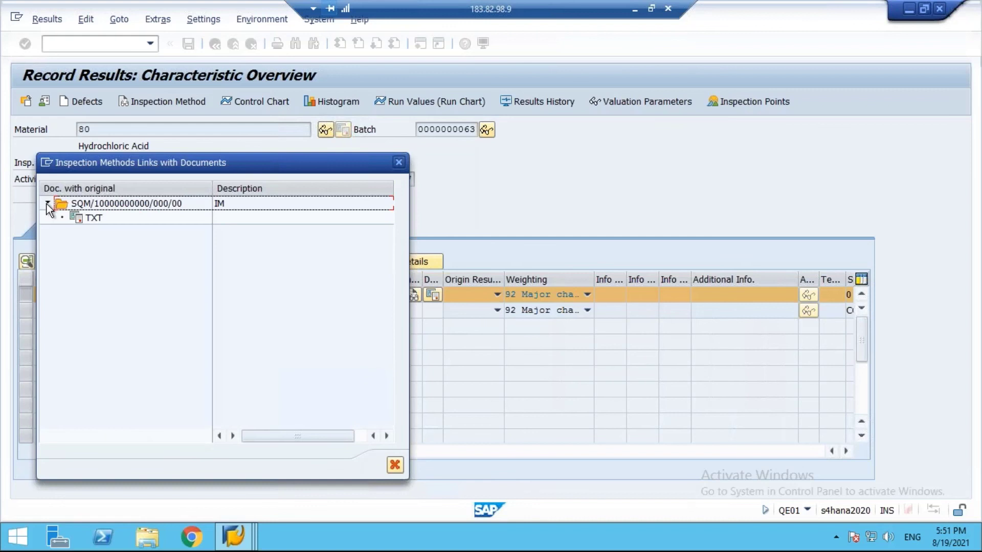
{"action": "left_click", "coordinate": [93, 219]}
{"action": "double_click", "coordinate": [93, 220]}
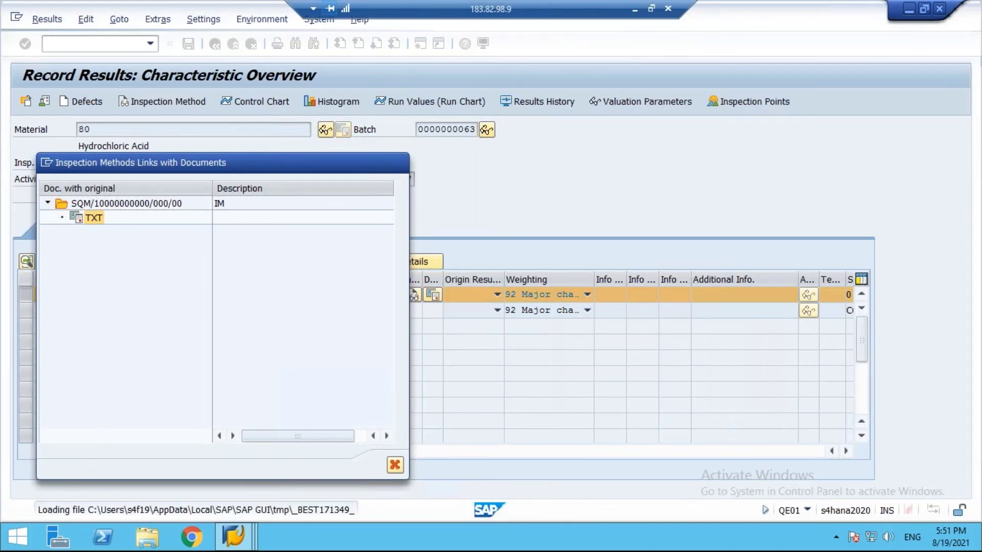
{"action": "left_click", "coordinate": [77, 319]}
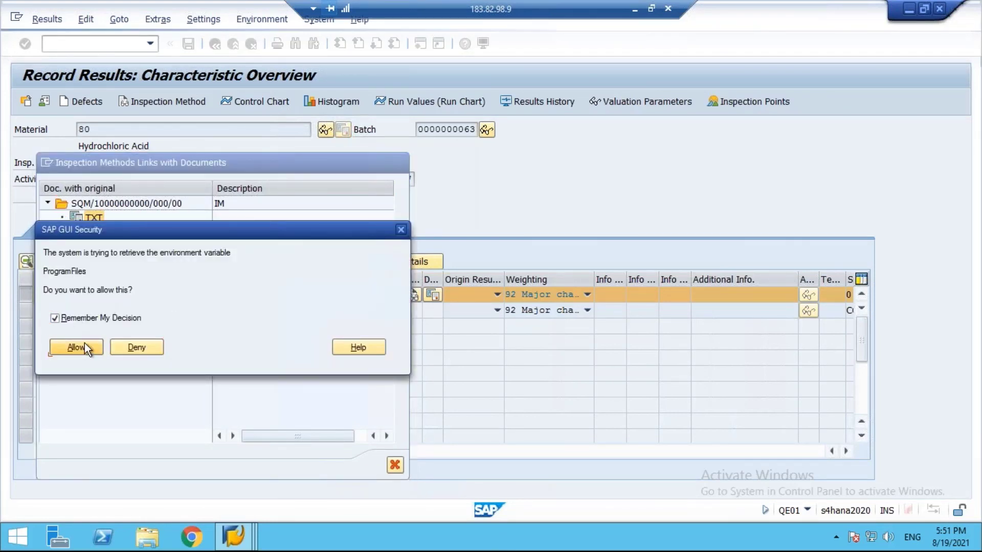
{"action": "left_click", "coordinate": [83, 345]}
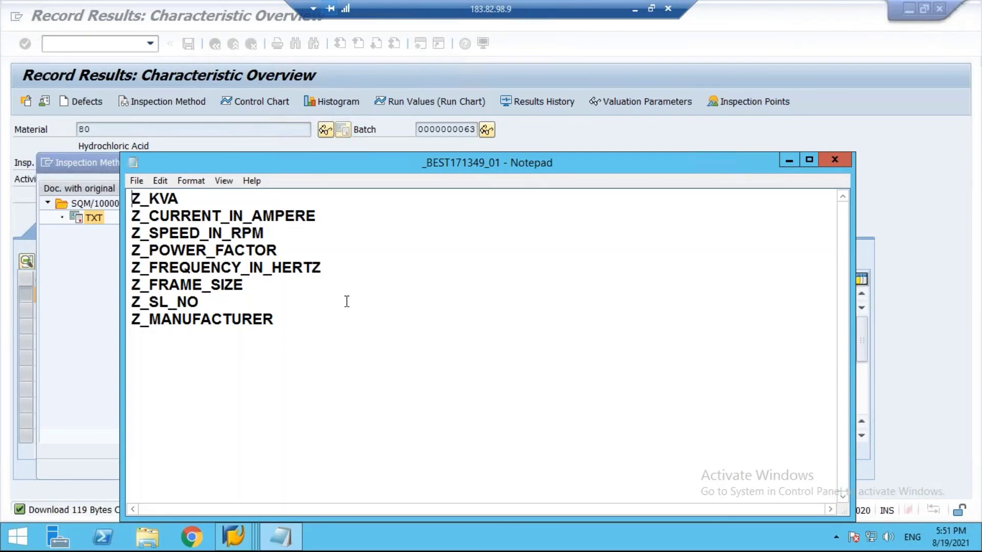
{"action": "left_click", "coordinate": [834, 159]}
{"action": "left_click", "coordinate": [394, 466]}
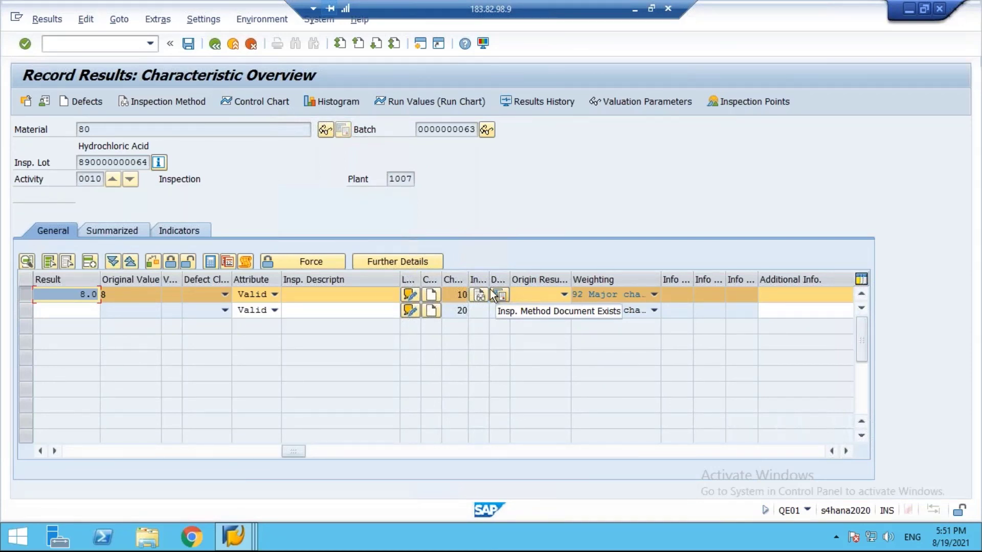
Leave results recording without saving the data for operation 0010 and return to SAP Easy Access.
{"action": "left_click", "coordinate": [215, 44]}
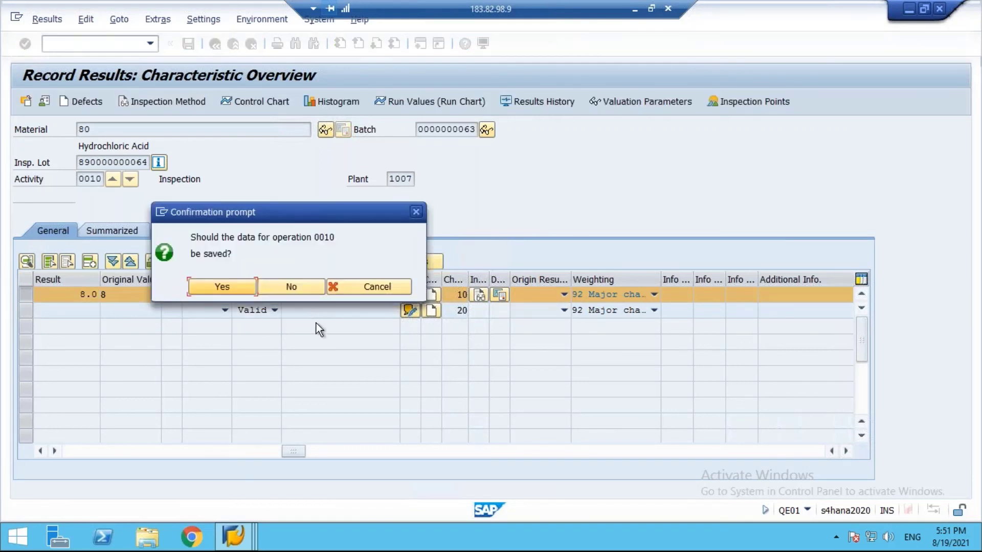
{"action": "left_click", "coordinate": [288, 285]}
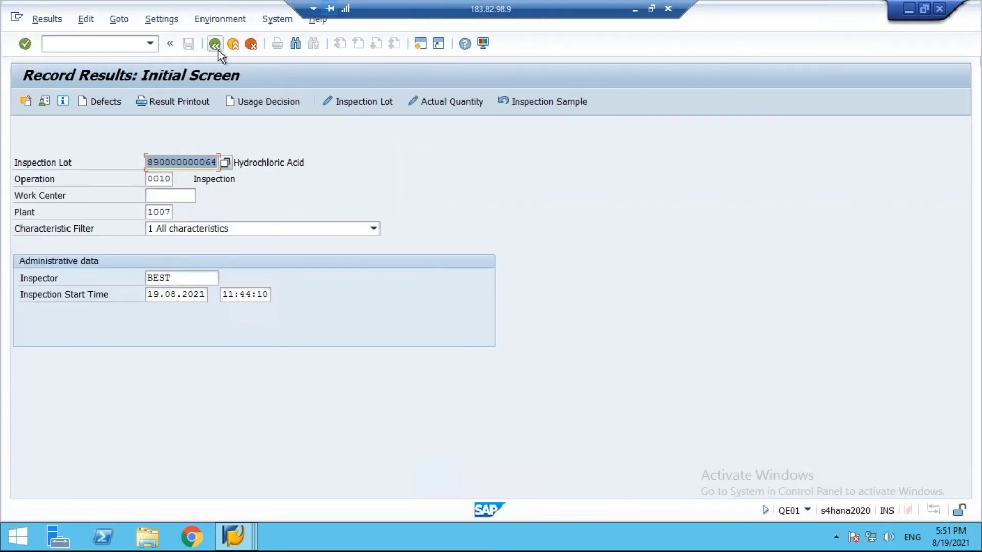
{"action": "left_click", "coordinate": [216, 45]}
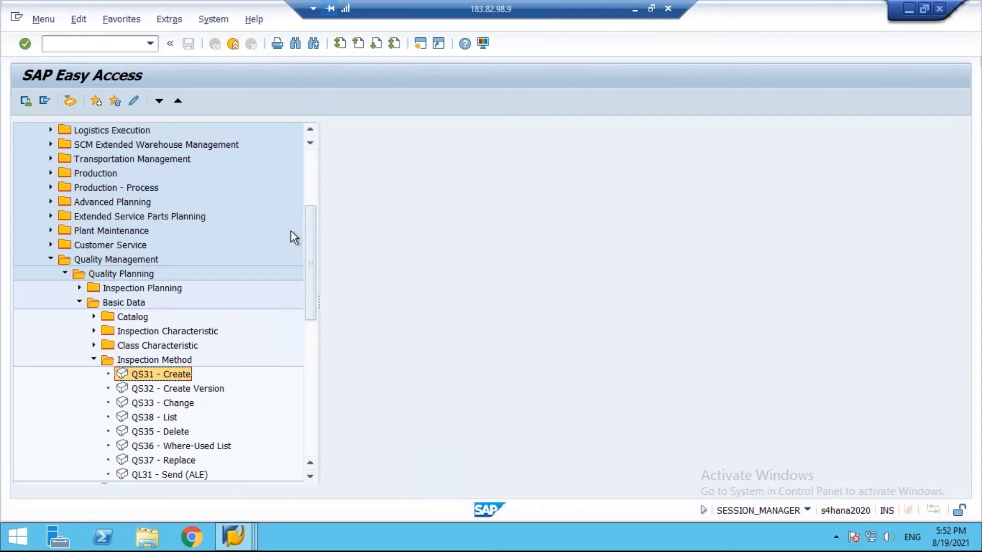
Switch to the course syllabus in Word and highlight "Inspection Method" under Master Data in yellow.
{"action": "left_click", "coordinate": [635, 9]}
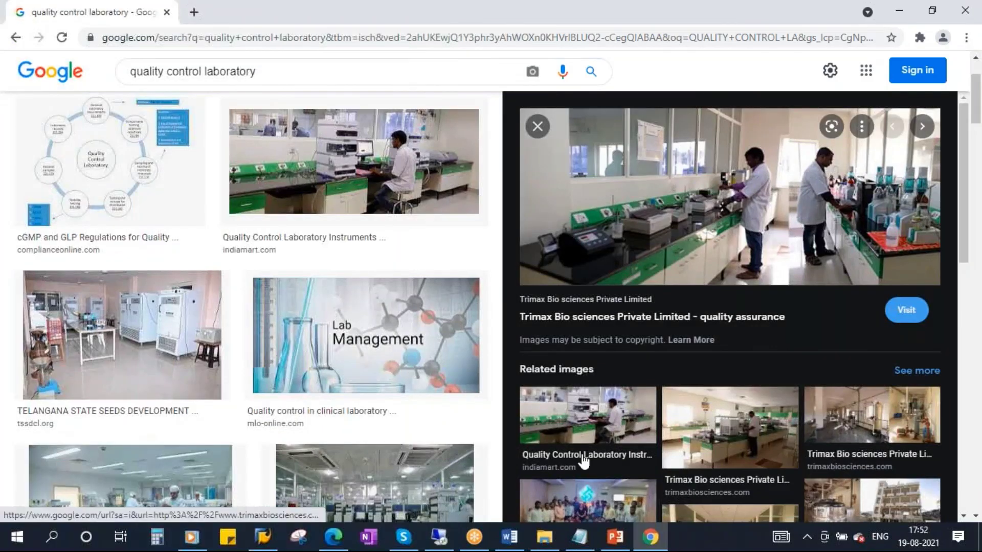
{"action": "left_click", "coordinate": [508, 537]}
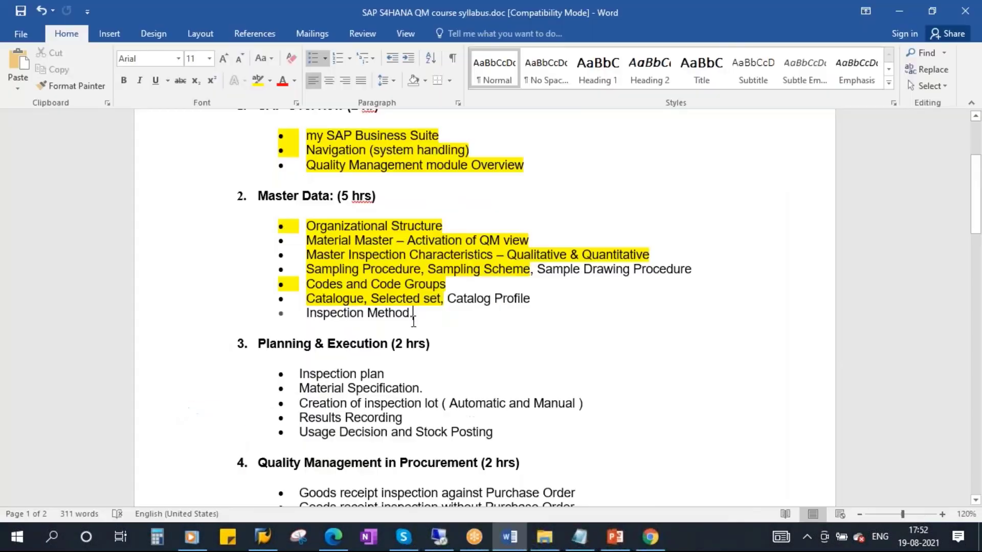
{"action": "left_click_drag", "start_coordinate": [410, 313], "coordinate": [307, 315]}
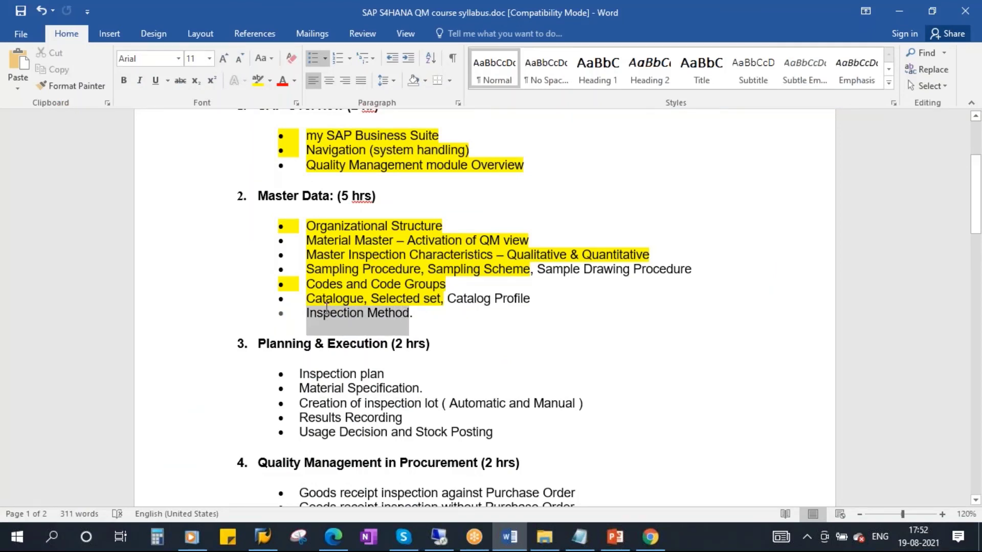
{"action": "left_click", "coordinate": [258, 80]}
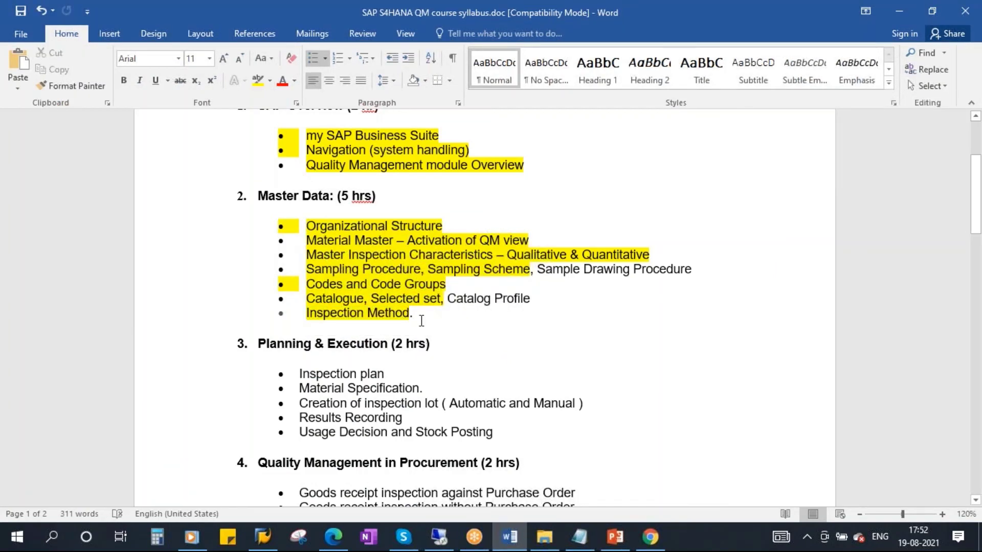
{"action": "left_click", "coordinate": [489, 321]}
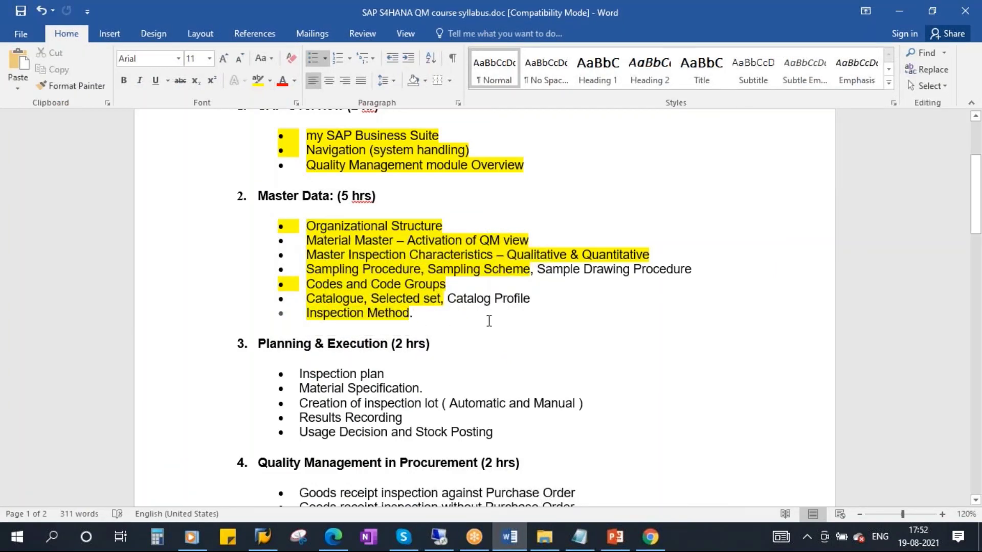